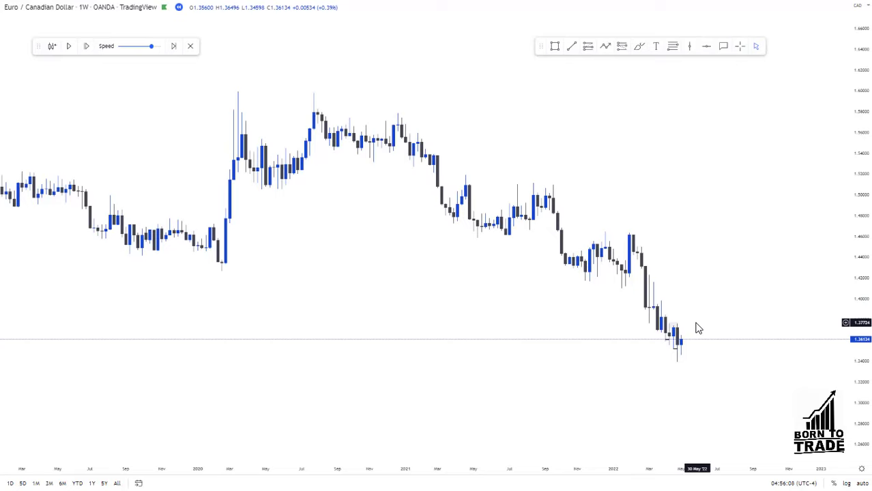
# Step: Examine the weekly Euro / Canadian Dollar price trend from 2020 to May 2022
pyautogui.scroll(3, 697, 328)
pyautogui.scroll(2, 664, 320)
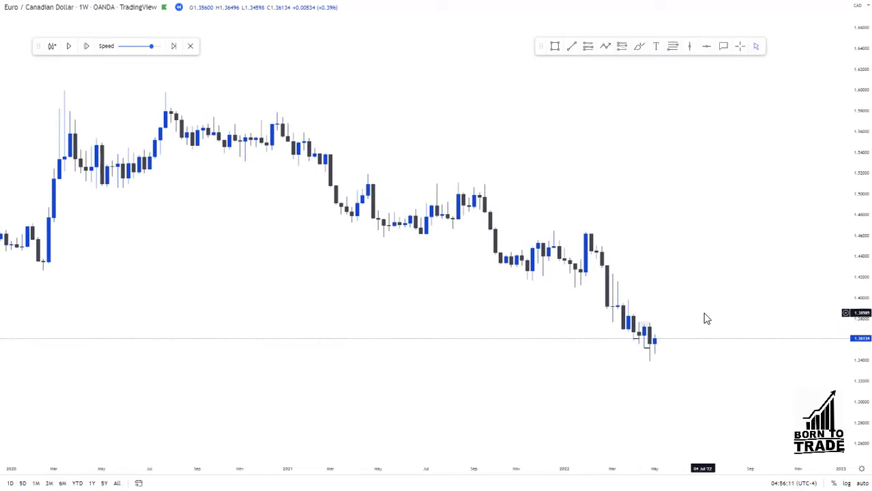
pyautogui.click(639, 47)
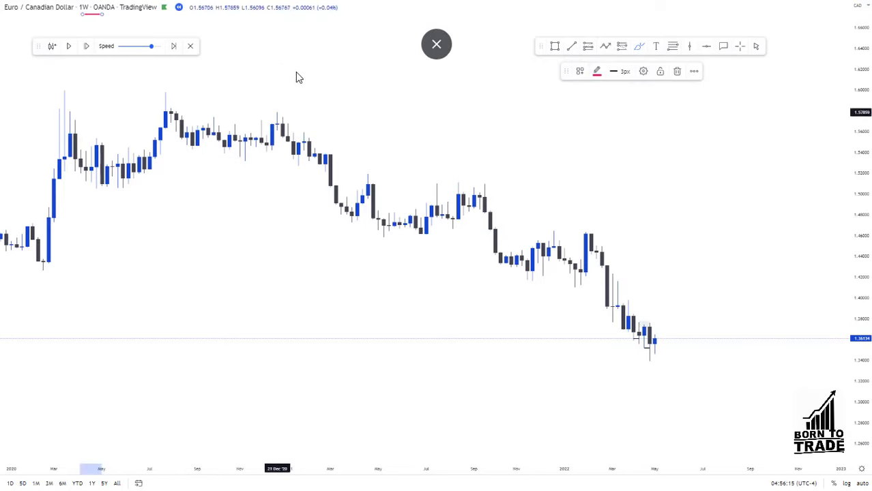
pyautogui.press('Escape')
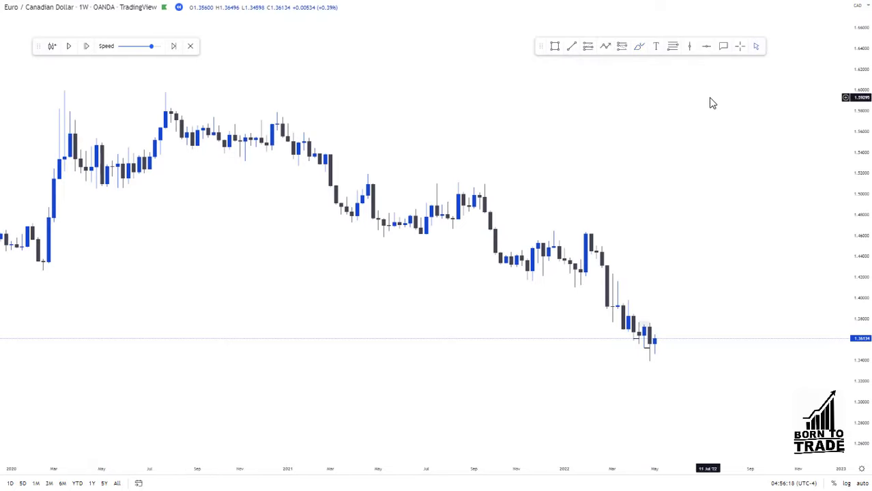
pyautogui.scroll(-1, 632, 174)
pyautogui.scroll(-1, 632, 175)
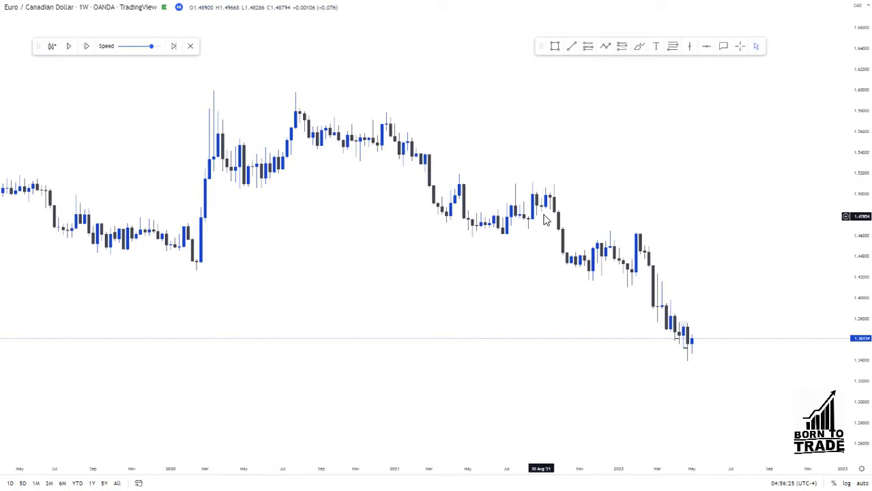
pyautogui.moveTo(544, 222); pyautogui.dragTo(526, 195)
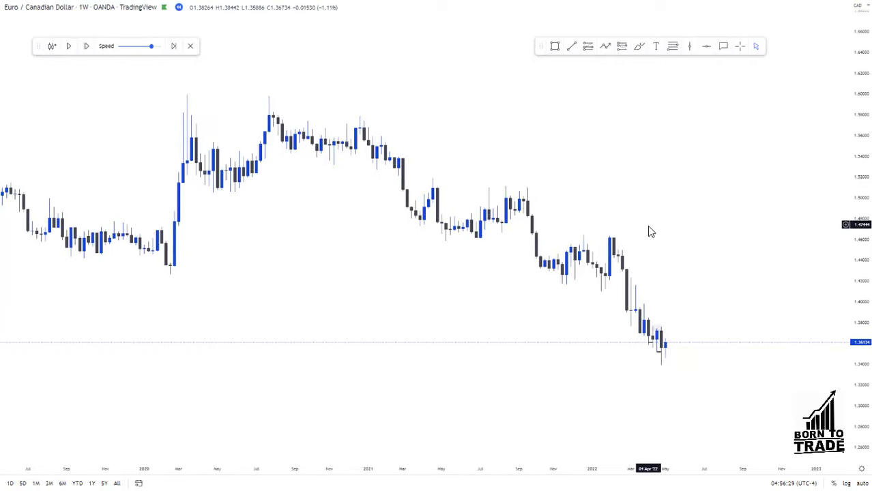
pyautogui.moveTo(648, 230); pyautogui.dragTo(634, 220)
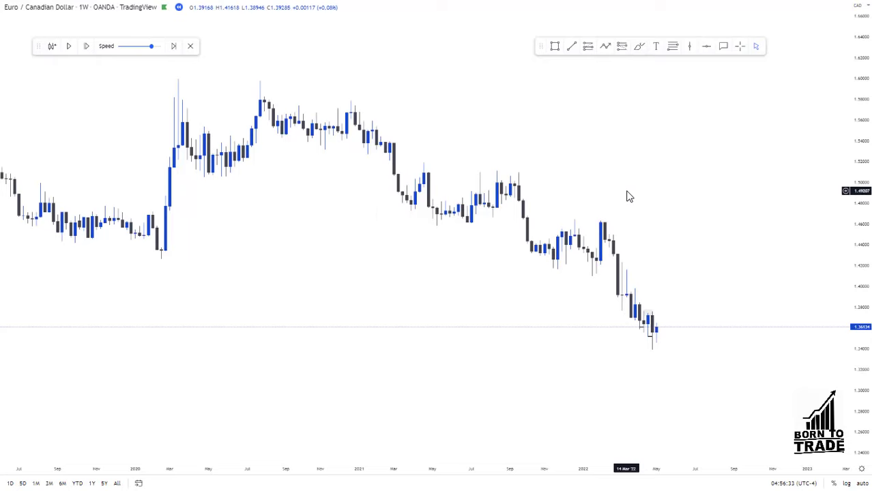
# Step: Switch the chart to the 1-day interval and focus on the March to May 2022 decline
pyautogui.write('1D')
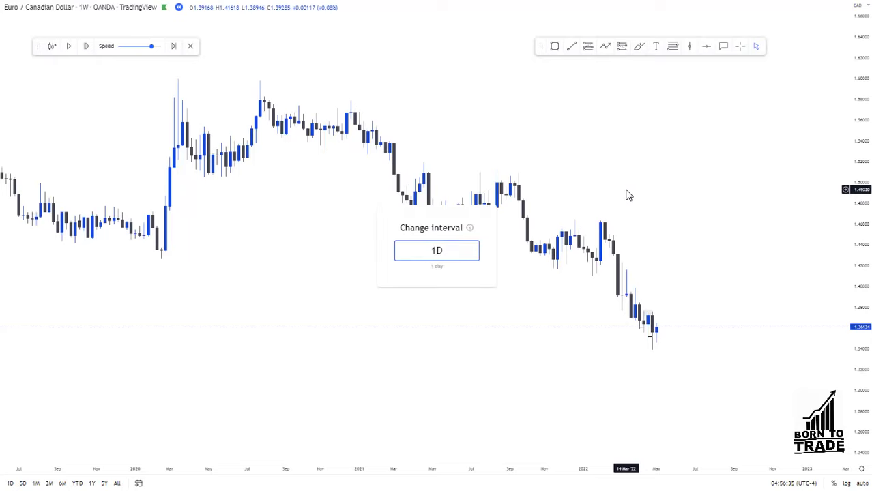
pyautogui.press('Return')
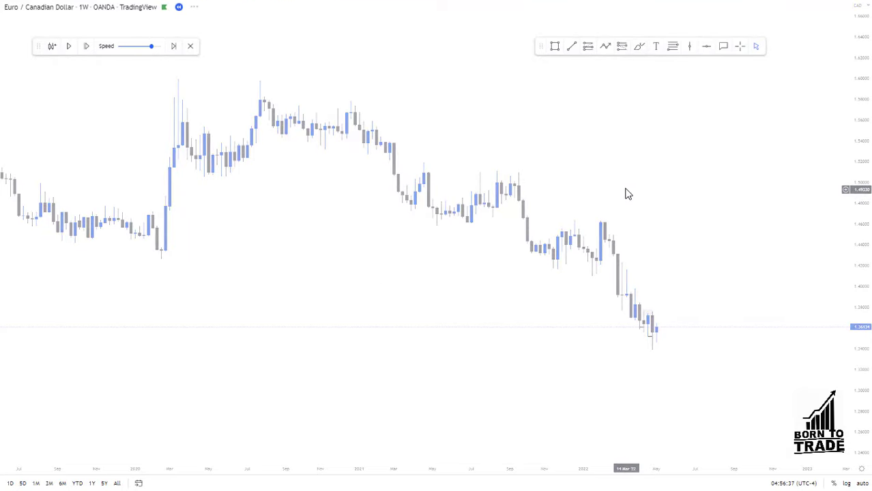
pyautogui.moveTo(649, 227); pyautogui.dragTo(600, 222)
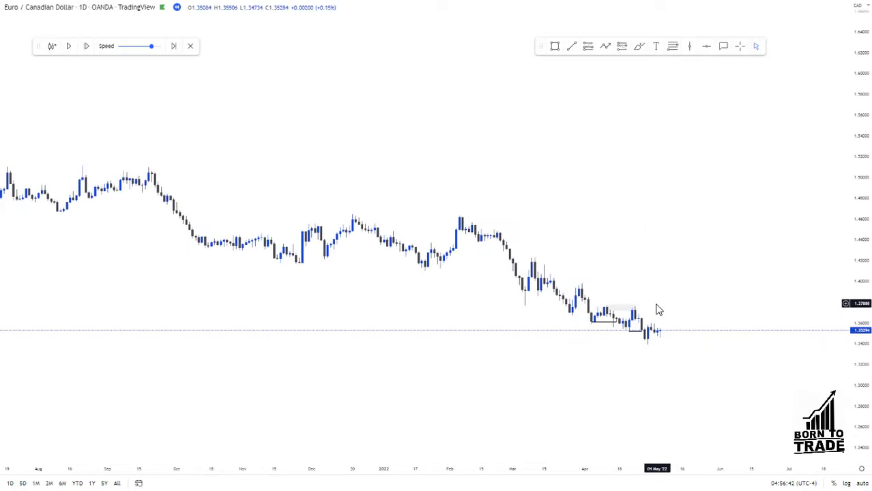
pyautogui.scroll(4, 648, 303)
pyautogui.scroll(3, 865, 250)
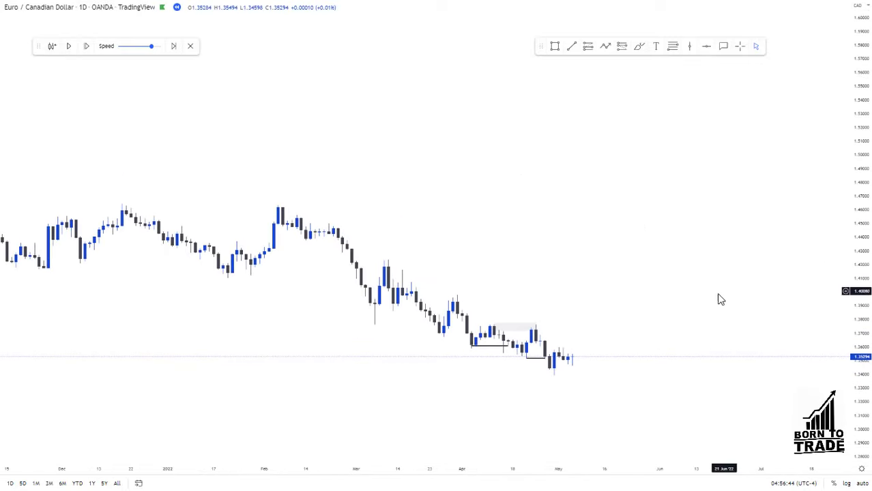
pyautogui.moveTo(714, 287); pyautogui.dragTo(712, 232)
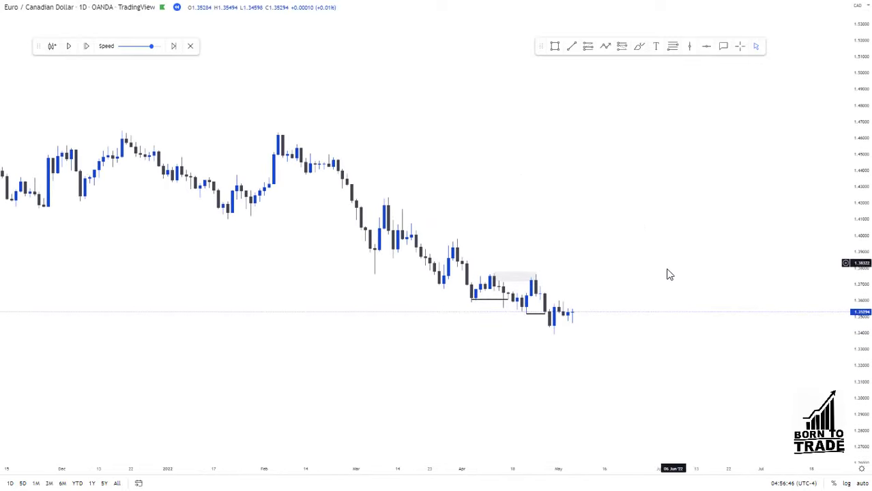
pyautogui.scroll(3, 667, 277)
pyautogui.moveTo(859, 236); pyautogui.dragTo(860, 248)
pyautogui.moveTo(592, 271); pyautogui.dragTo(720, 260)
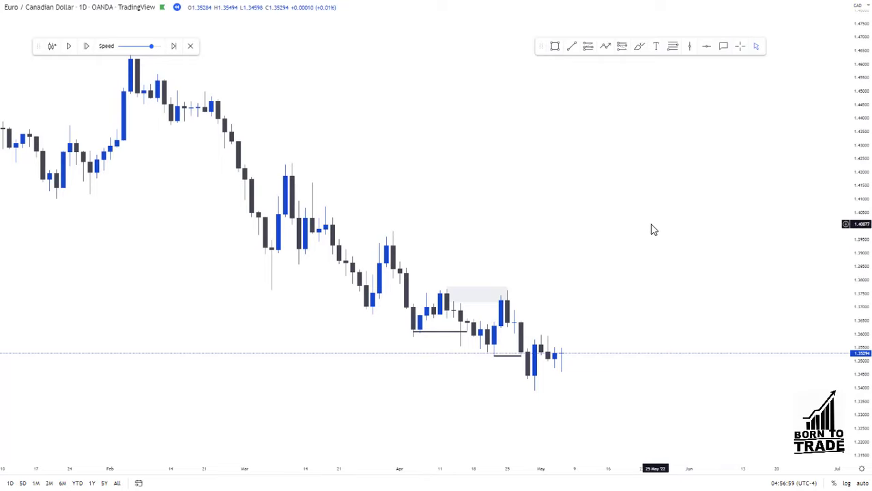
pyautogui.moveTo(652, 230); pyautogui.dragTo(724, 224)
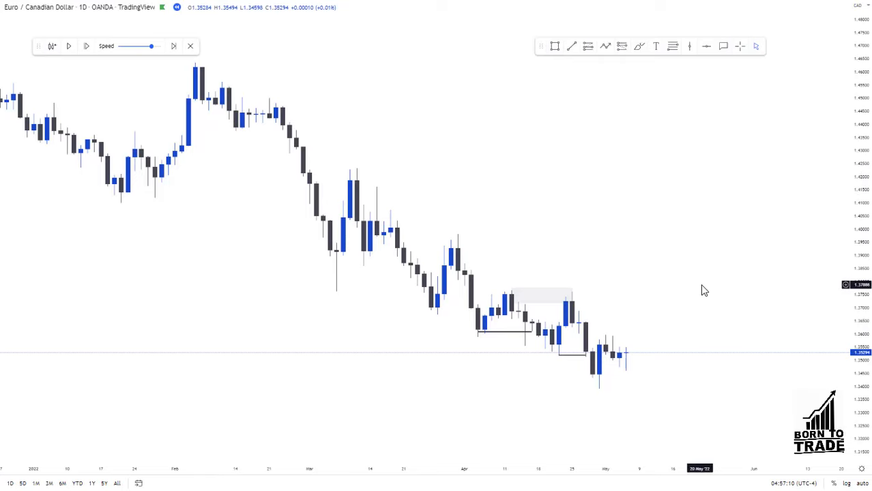
pyautogui.moveTo(701, 284); pyautogui.dragTo(697, 257)
pyautogui.scroll(2, 695, 265)
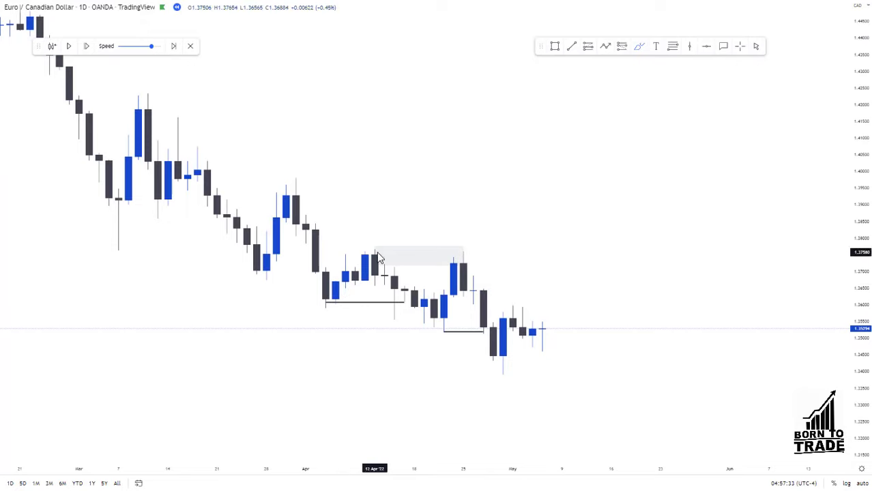
# Step: Trace the April price swing from the existing grey zone with the brush and undo all the strokes
pyautogui.moveTo(382, 254)
pyautogui.mouseDown()
pyautogui.moveTo(427, 308)
pyautogui.moveTo(447, 300)
pyautogui.moveTo(457, 254)
pyautogui.moveTo(494, 351)
pyautogui.moveTo(440, 331)
pyautogui.moveTo(489, 336)
pyautogui.mouseUp()
pyautogui.hotkey('ctrl', 'z')
pyautogui.hotkey('ctrl', 'z')
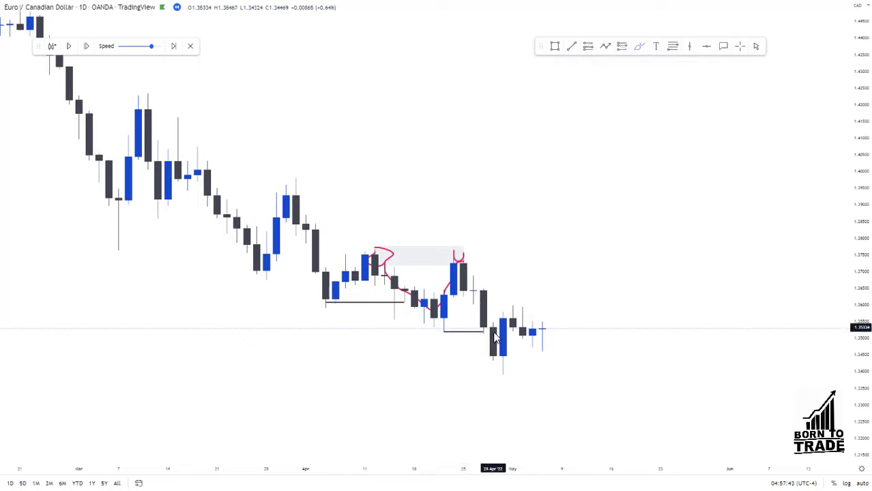
pyautogui.hotkey('ctrl', 'z')
pyautogui.hotkey('ctrl', 'z')
pyautogui.hotkey('ctrl', 'z')
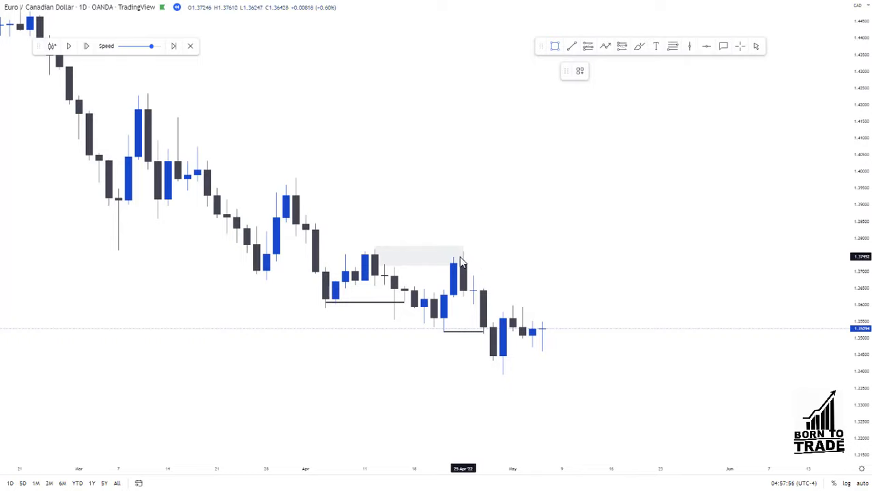
# Step: Draw a rectangle zone around the late-April swing high, from 22 Apr to 12 May '22, between about 1.3623 and 1.3761
pyautogui.click(468, 297)
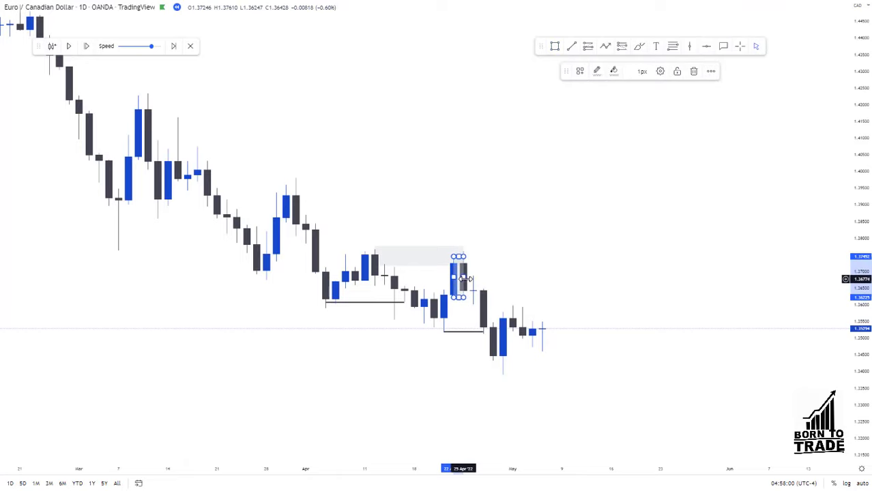
pyautogui.moveTo(468, 281); pyautogui.dragTo(592, 281)
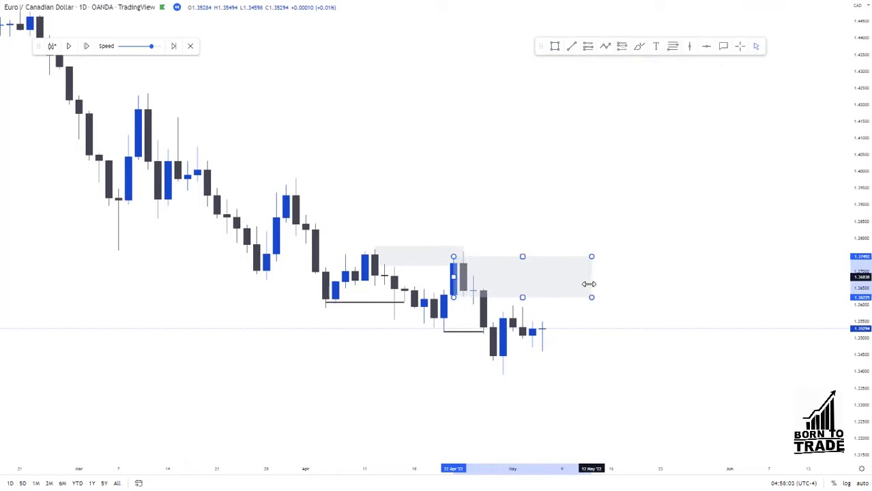
pyautogui.moveTo(523, 256); pyautogui.dragTo(523, 252)
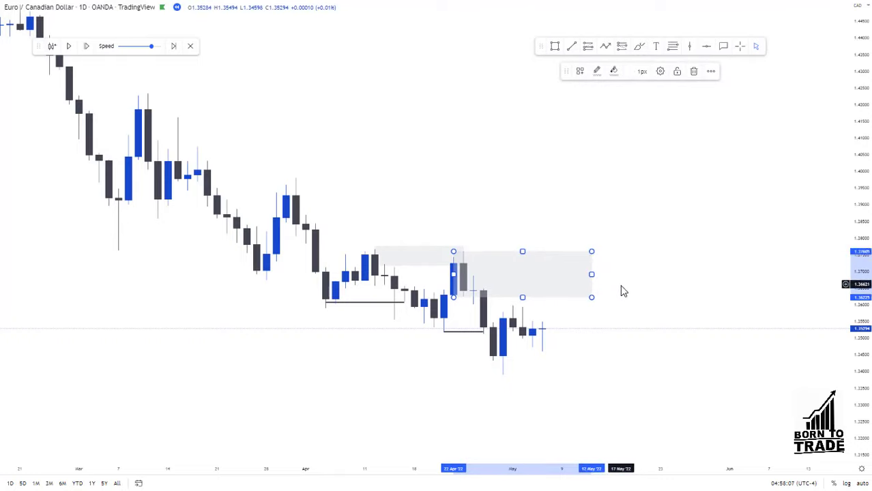
# Step: Measure the price height of the new supply zone and clear the measurement
pyautogui.keyDown('shift'); pyautogui.click(605, 252); pyautogui.keyUp('shift')
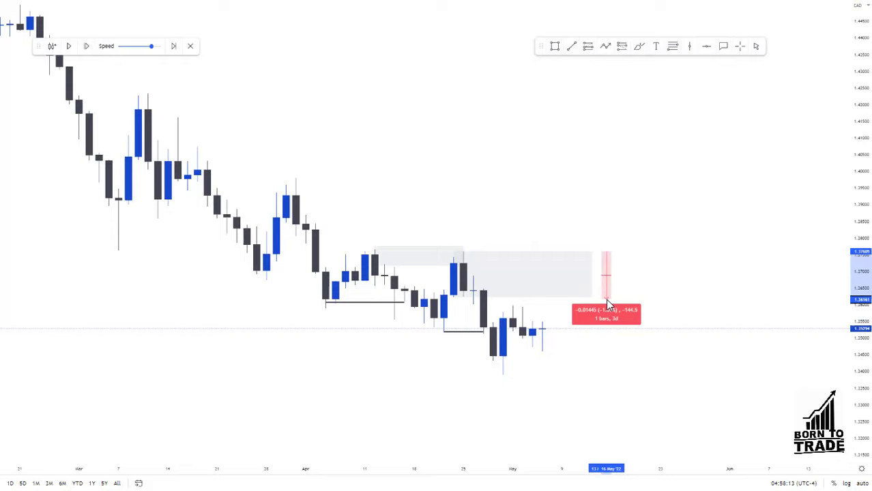
pyautogui.click(608, 302)
pyautogui.click(637, 288)
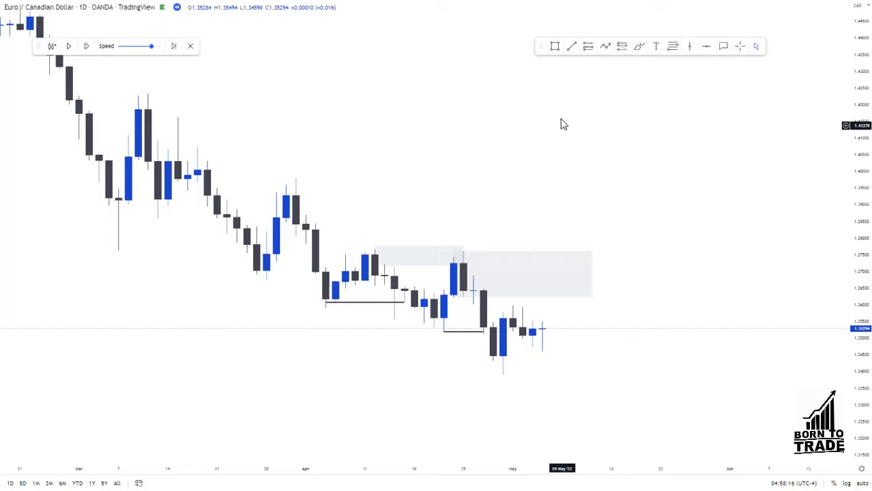
# Step: Draw a second rectangle zone from 26 Apr to 17 May '22, between about 1.3607 and 1.3692
pyautogui.click(555, 47)
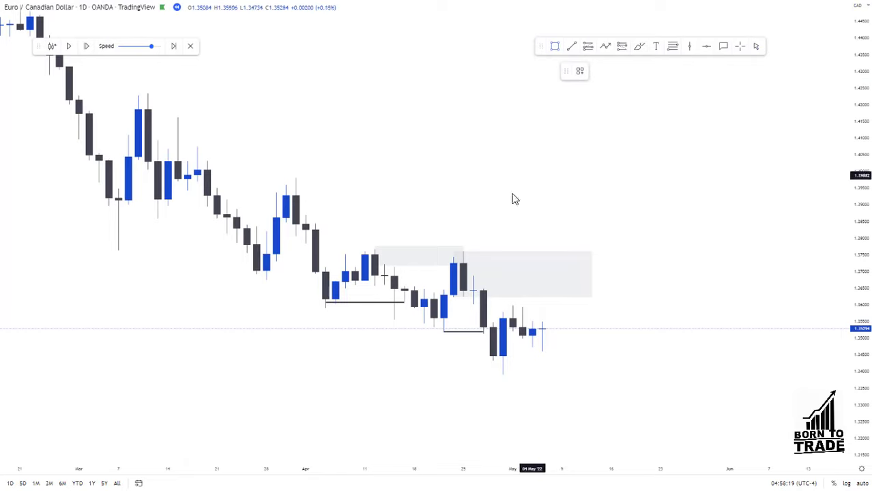
pyautogui.click(473, 274)
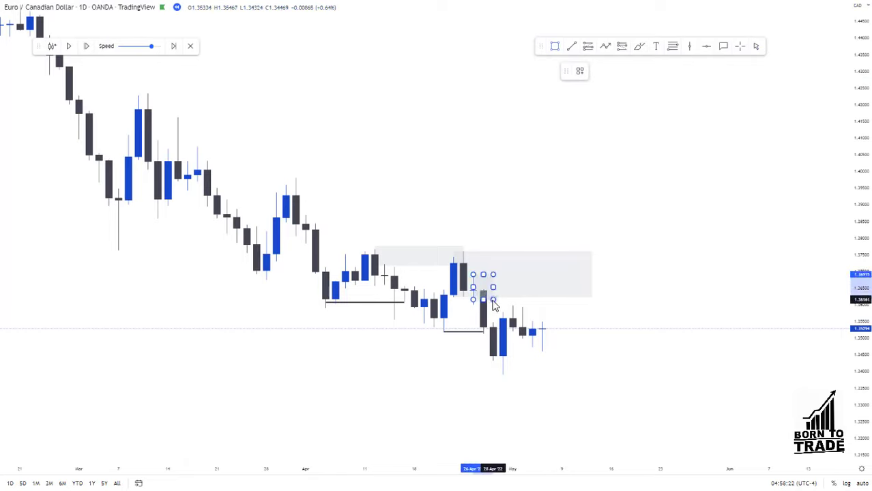
pyautogui.click(494, 303)
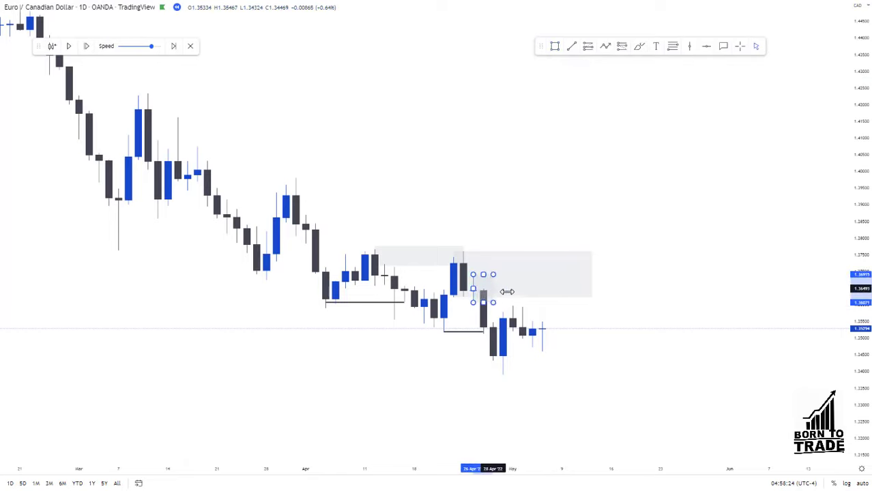
pyautogui.moveTo(494, 288); pyautogui.dragTo(621, 294)
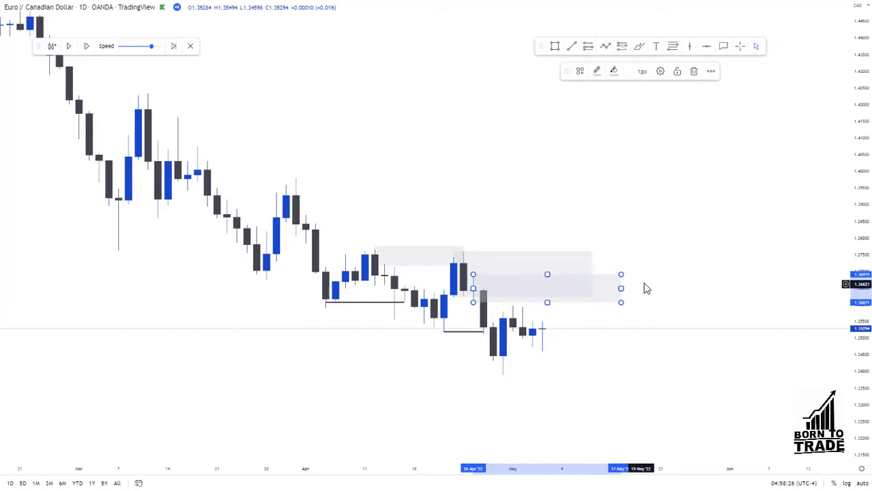
pyautogui.moveTo(860, 257); pyautogui.dragTo(860, 250)
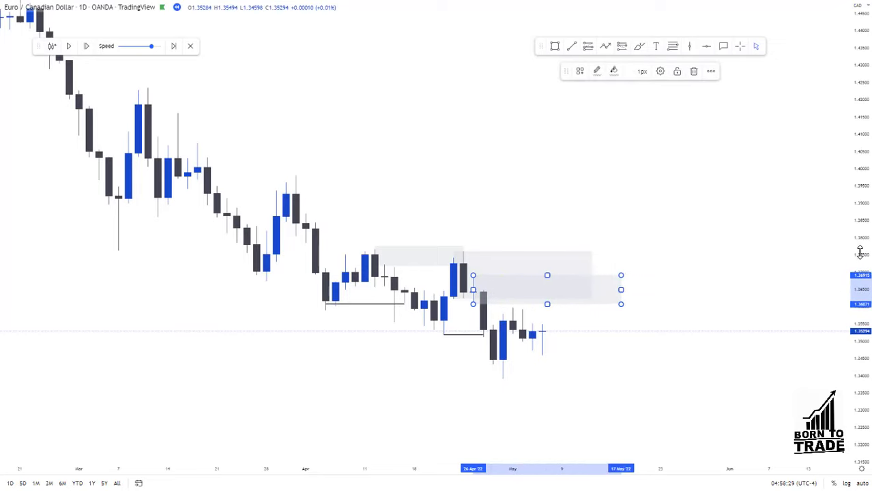
pyautogui.click(724, 274)
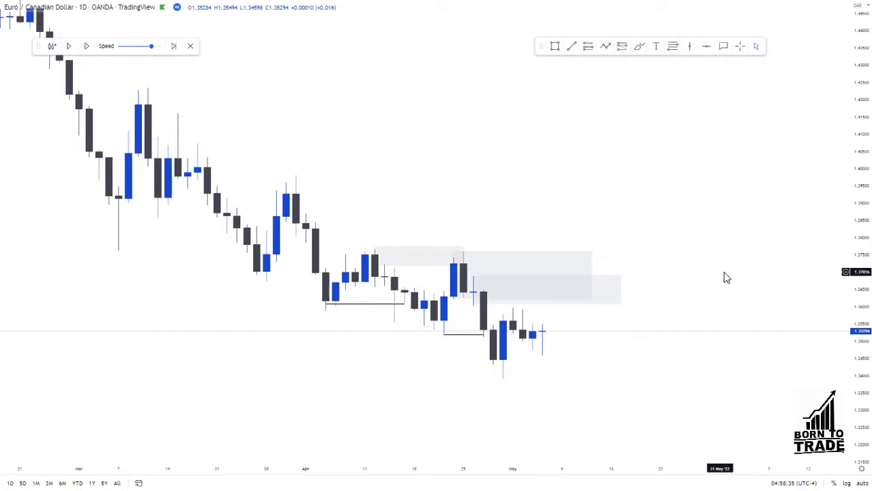
# Step: Switch the chart to the 4-hour interval with both new zones in view
pyautogui.write('4h')
pyautogui.press('Return')
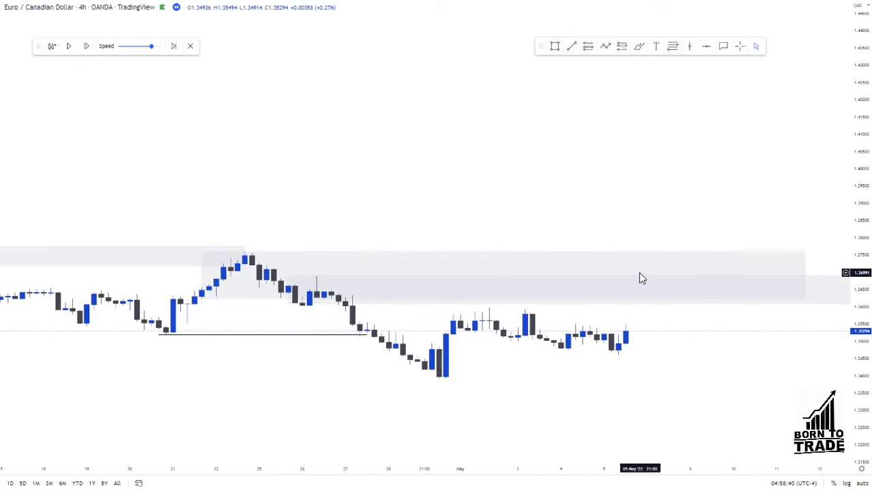
pyautogui.moveTo(631, 237); pyautogui.dragTo(512, 222)
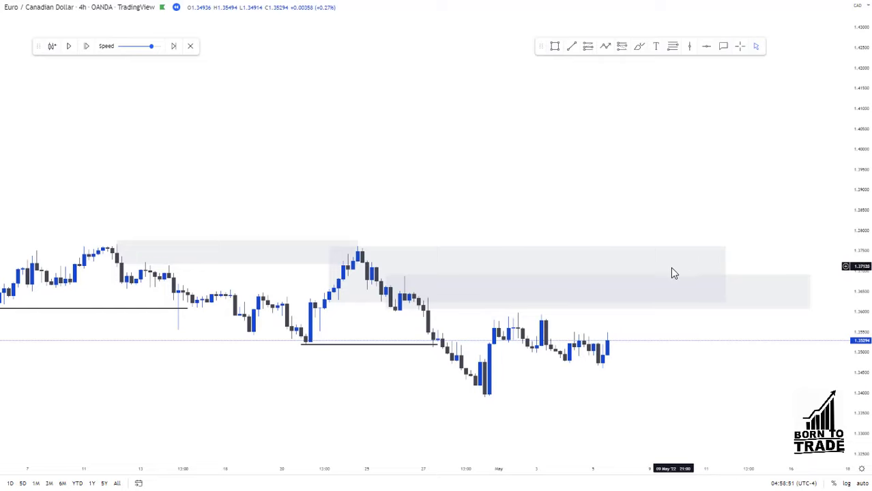
# Step: Refine the upper zone to start at 24 Apr '22 17:00, with its lower edge at about 1.3712
pyautogui.click(331, 273)
pyautogui.moveTo(330, 275); pyautogui.dragTo(357, 266)
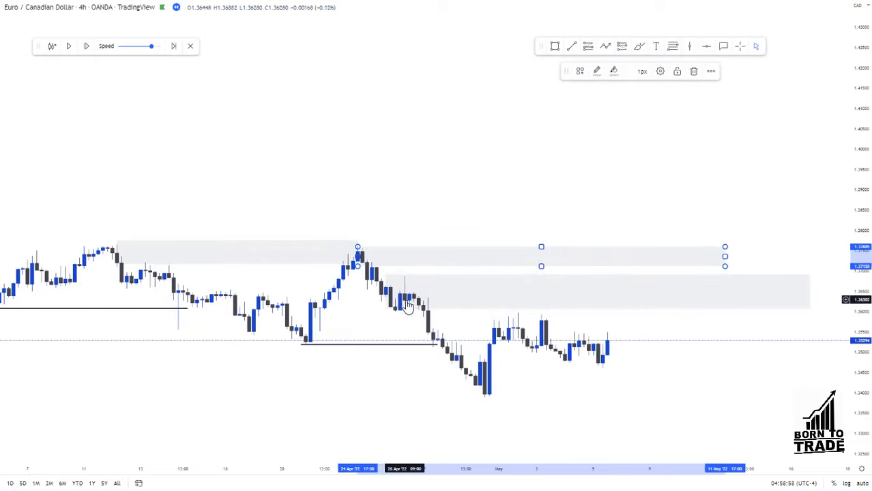
pyautogui.click(710, 238)
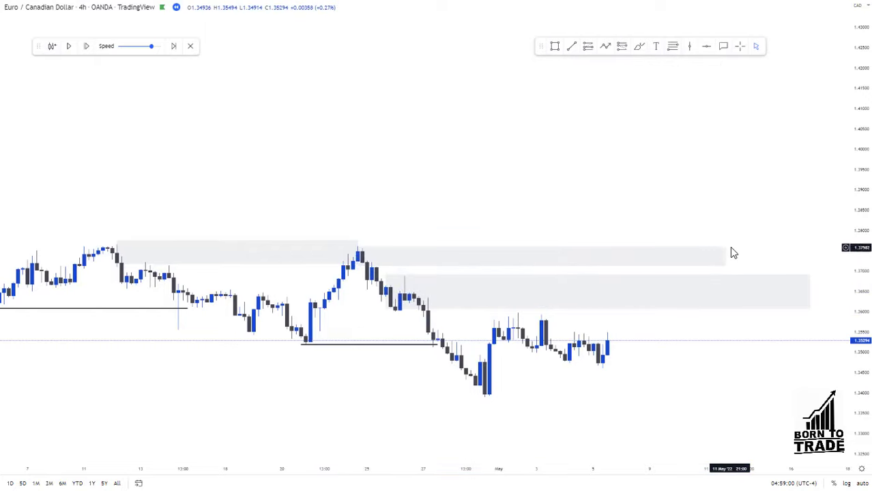
# Step: Measure the price height of the refined upper zone and clear the measurement
pyautogui.click(730, 246)
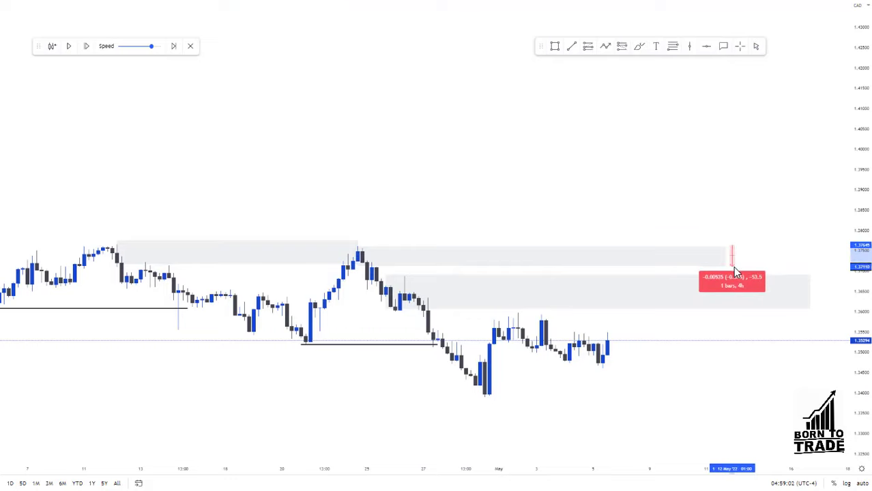
pyautogui.click(734, 269)
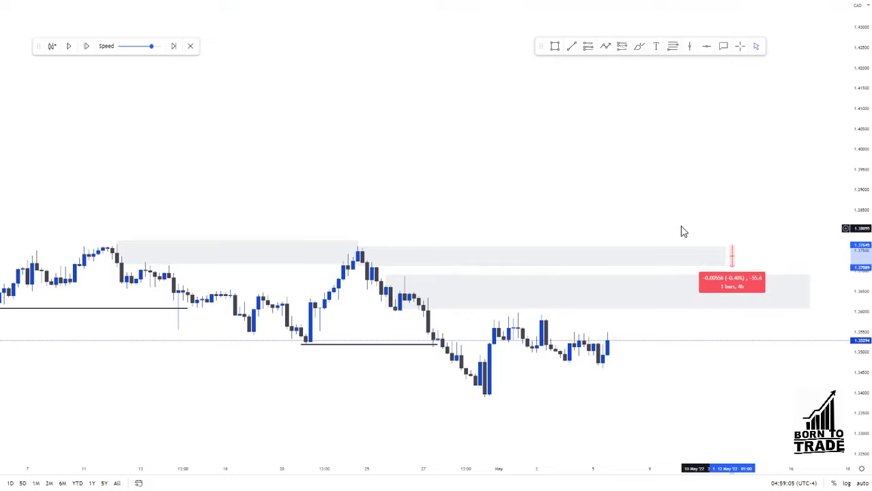
pyautogui.click(634, 221)
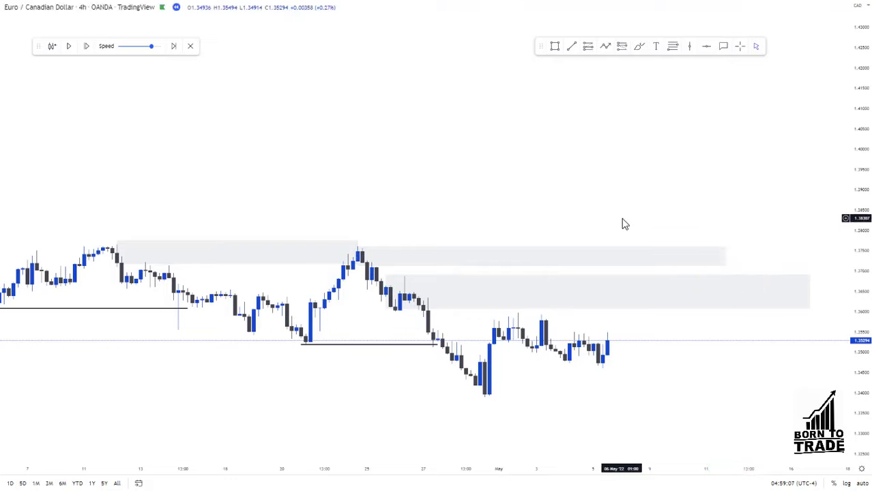
# Step: Refine the lower zone to start at the tall wick on 26 Apr '22, with its lower edge at about 1.3646
pyautogui.click(539, 263)
pyautogui.click(386, 307)
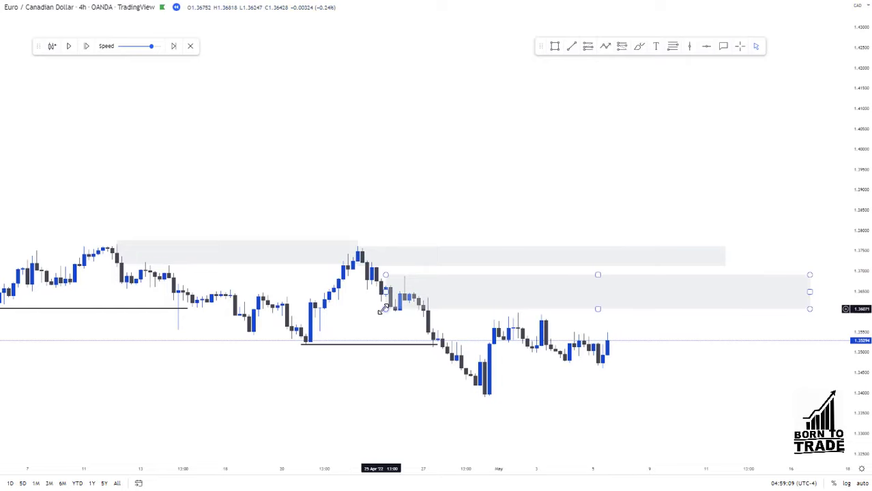
pyautogui.moveTo(386, 307); pyautogui.dragTo(407, 293)
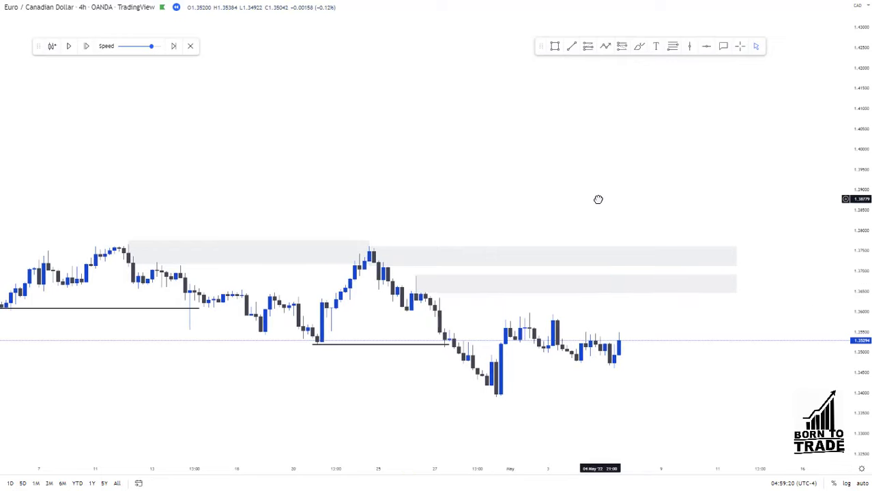
# Step: Circle the tall wick at the start of the lower zone with a red brush stroke
pyautogui.moveTo(598, 198); pyautogui.dragTo(616, 198)
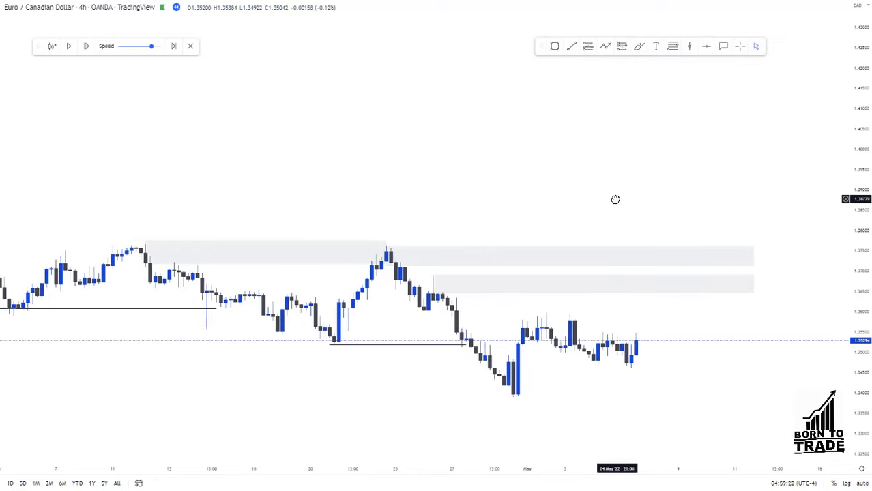
pyautogui.scroll(2, 863, 248)
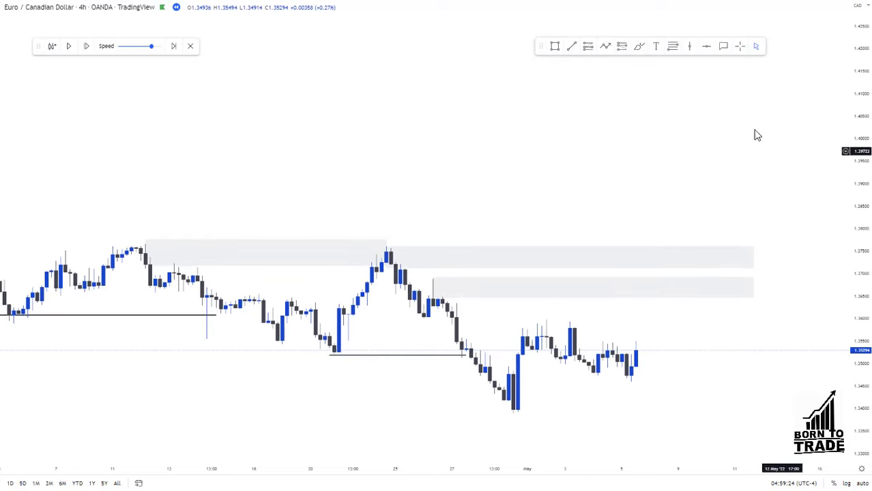
pyautogui.click(639, 47)
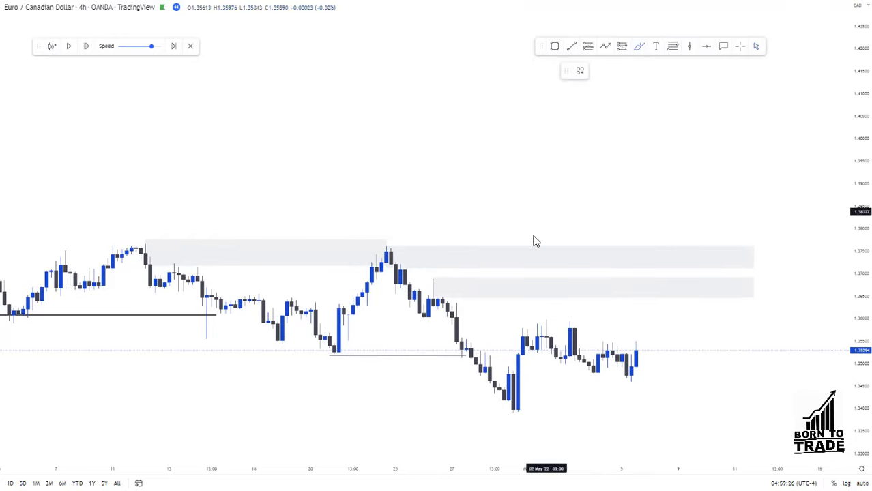
pyautogui.moveTo(433, 274)
pyautogui.mouseDown()
pyautogui.moveTo(422, 291)
pyautogui.moveTo(436, 295)
pyautogui.mouseUp()
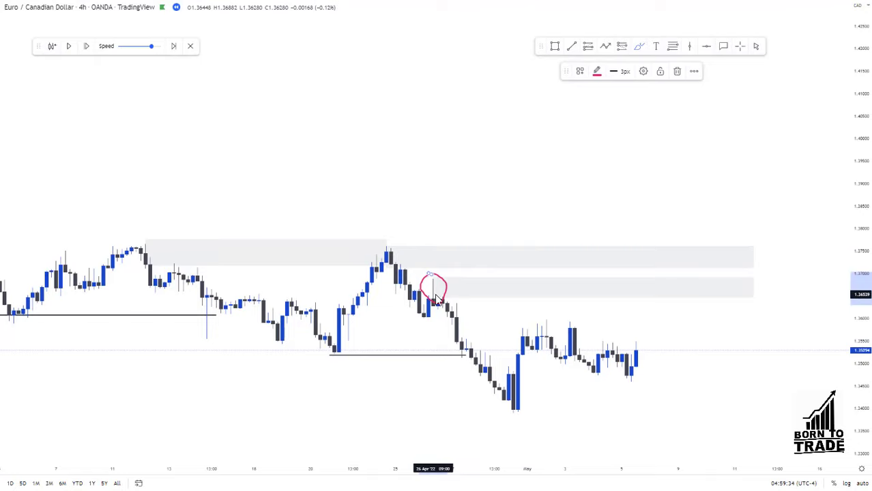
# Step: Switch the chart to the 1-hour interval and examine the price action around the circled wick
pyautogui.write('1H')
pyautogui.press('Return')
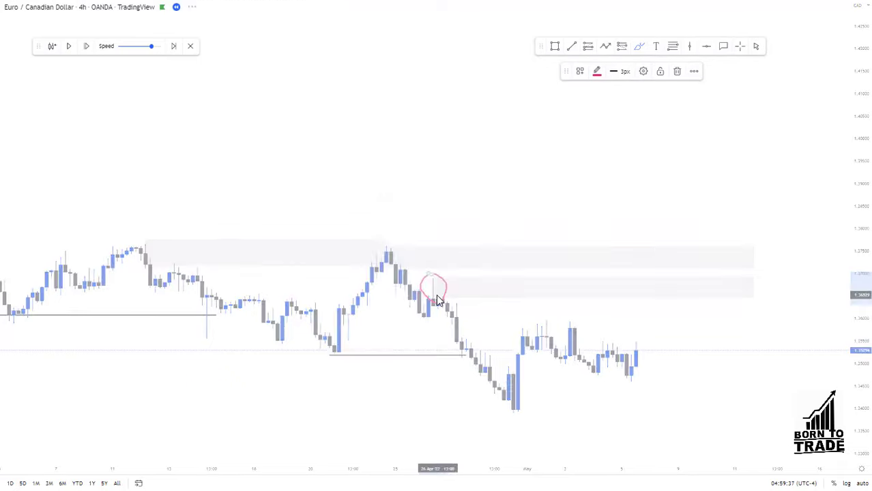
pyautogui.click(756, 46)
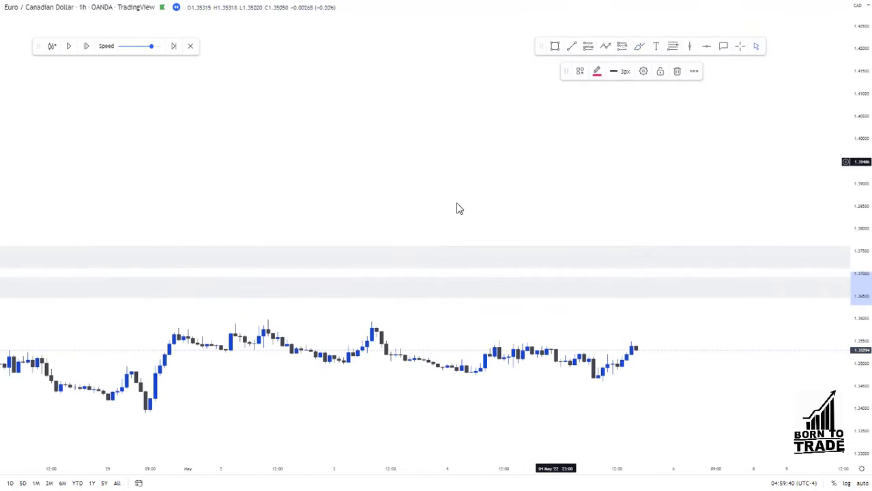
pyautogui.scroll(-5, 456, 204)
pyautogui.scroll(3, 256, 278)
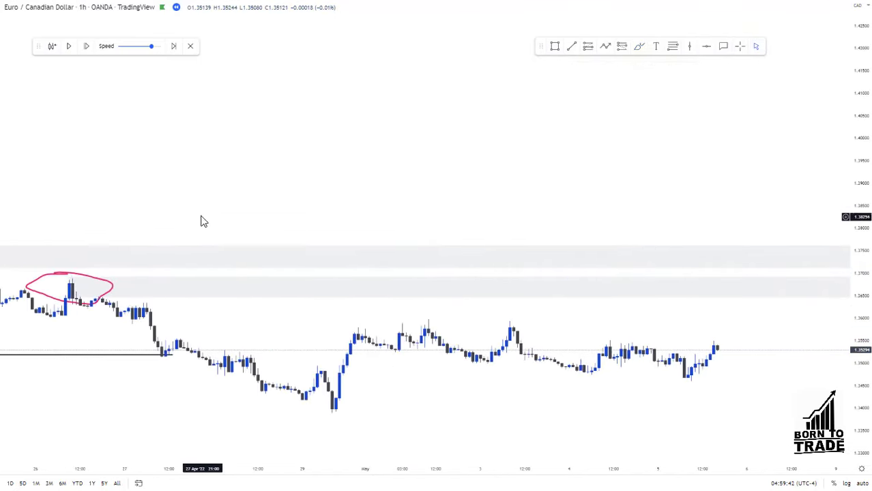
pyautogui.moveTo(202, 219); pyautogui.dragTo(345, 220)
pyautogui.scroll(3, 868, 286)
pyautogui.moveTo(870, 289); pyautogui.dragTo(843, 311)
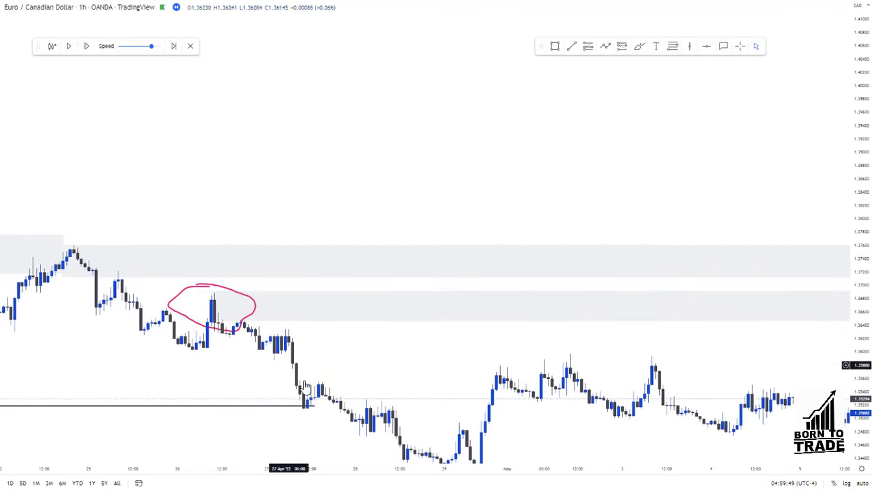
# Step: Delete the red brush circle and return the chart to the 4-hour interval
pyautogui.click(202, 293)
pyautogui.press('Delete')
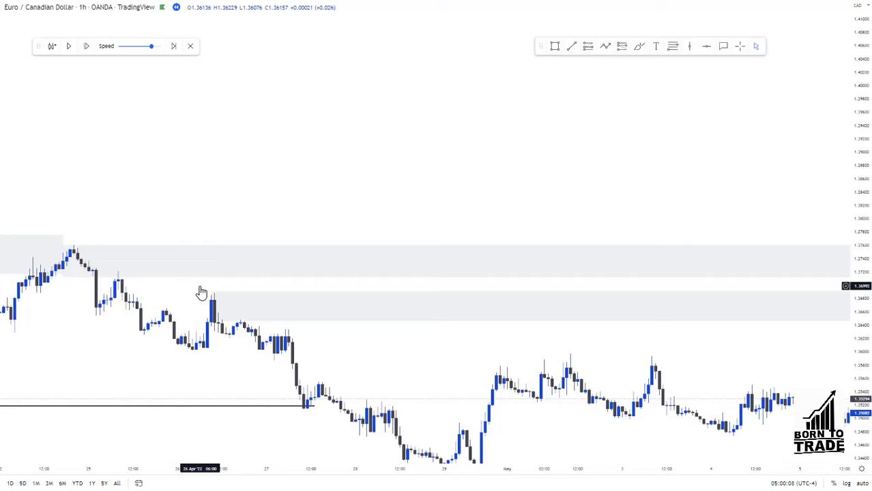
pyautogui.write('4H')
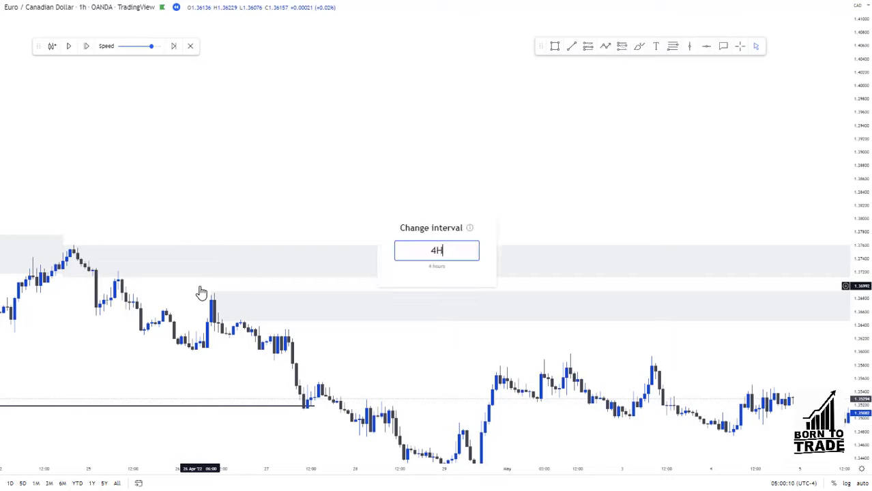
pyautogui.press('Return')
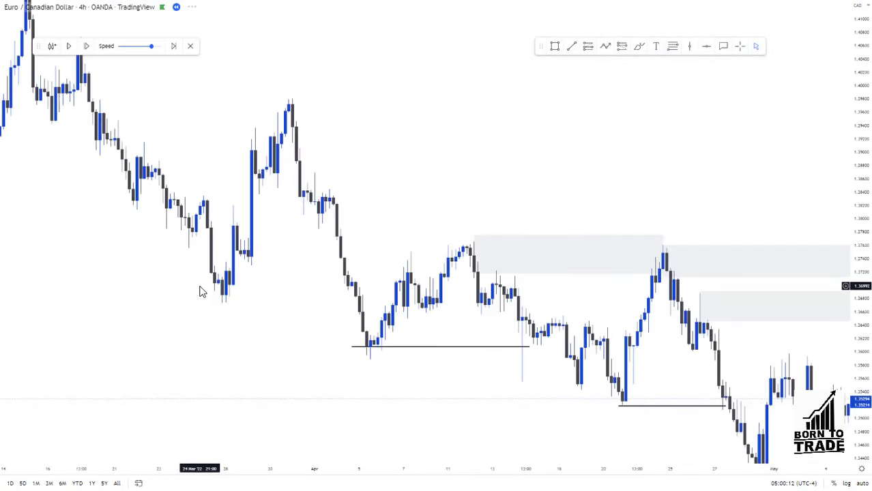
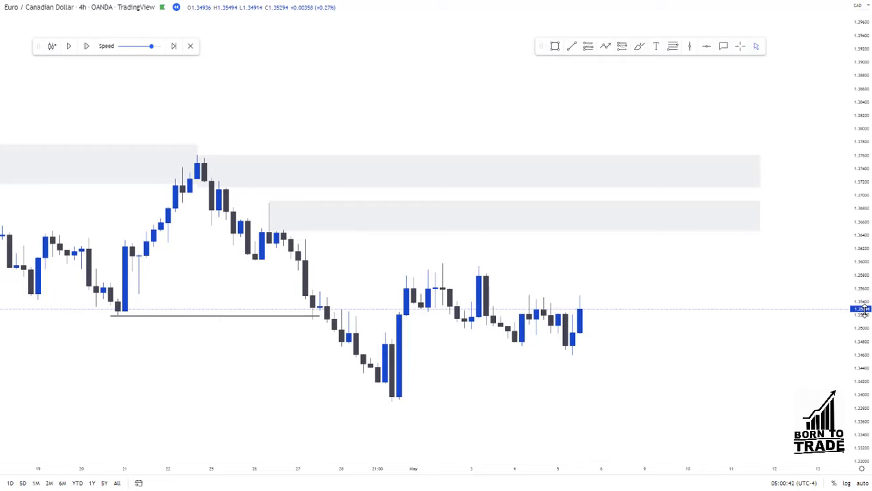
# Step: Draw a dotted rising trend line beneath the lows from 29 Apr '22 at about 1.3387 to 05 May '22 at about 1.3465
pyautogui.moveTo(863, 311); pyautogui.dragTo(863, 312)
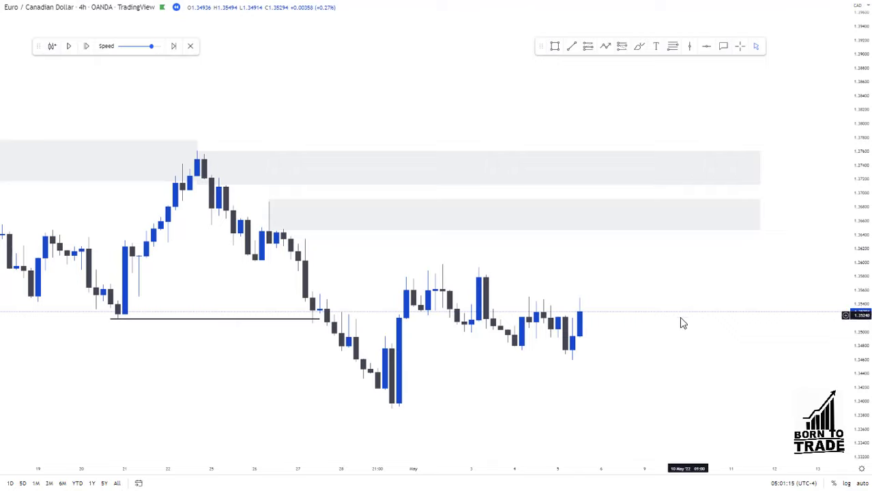
pyautogui.moveTo(679, 317); pyautogui.dragTo(660, 295)
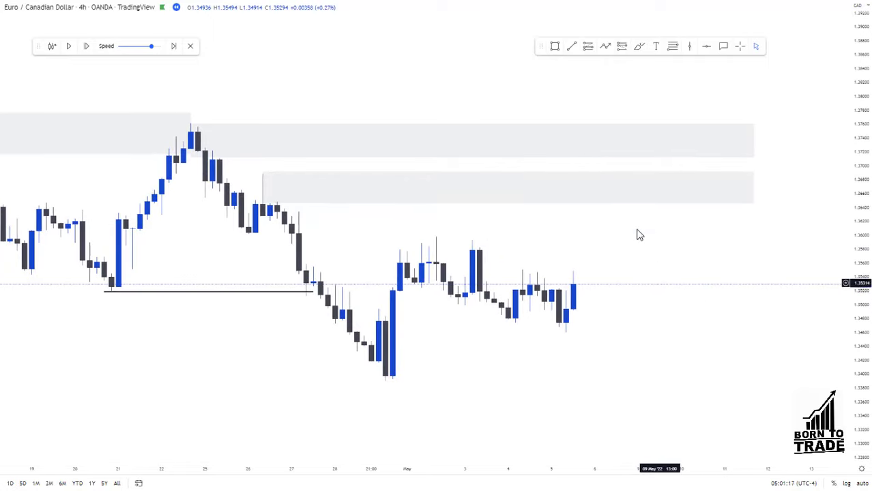
pyautogui.click(570, 51)
pyautogui.click(386, 383)
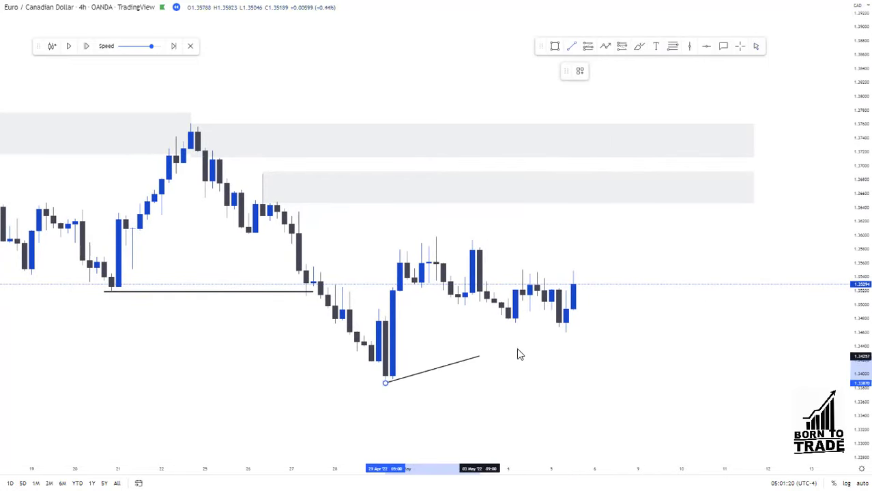
pyautogui.click(588, 335)
pyautogui.click(643, 71)
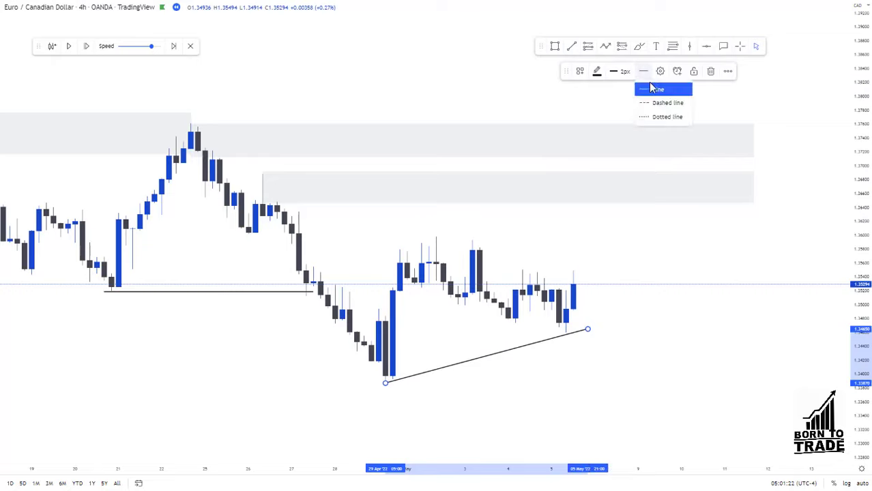
pyautogui.click(657, 117)
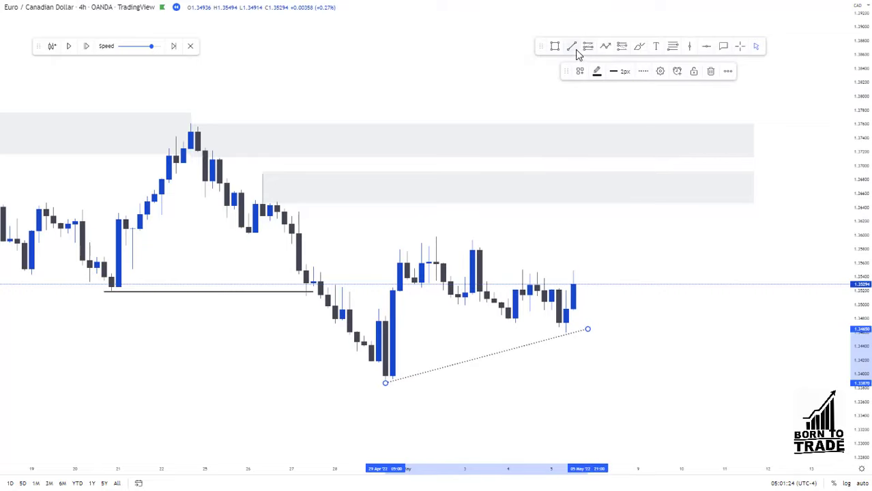
# Step: Draw a horizontal dotted line above the highs at about 1.3597, from 29 Apr '22 13:00 to 03 May '22 17:00
pyautogui.click(480, 186)
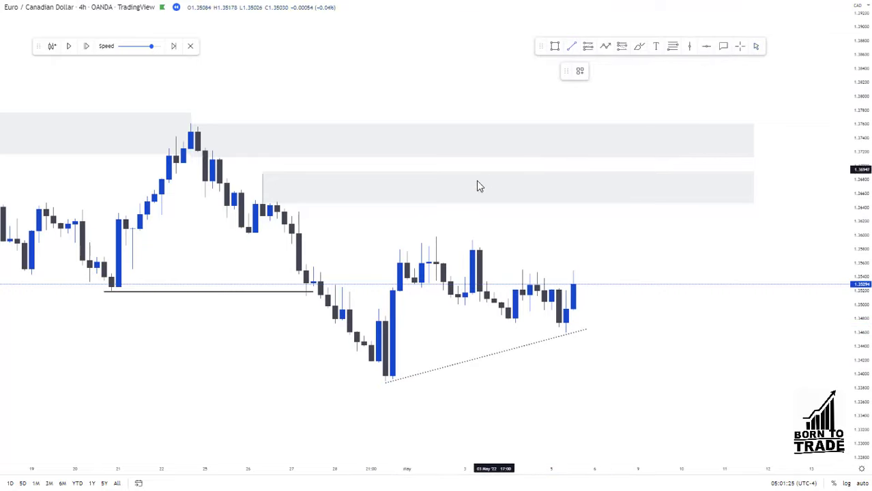
pyautogui.click(400, 238)
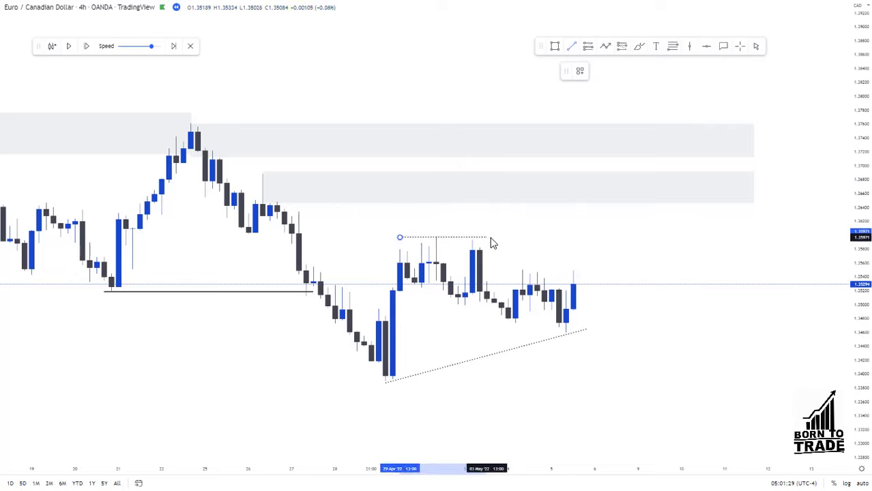
pyautogui.click(494, 237)
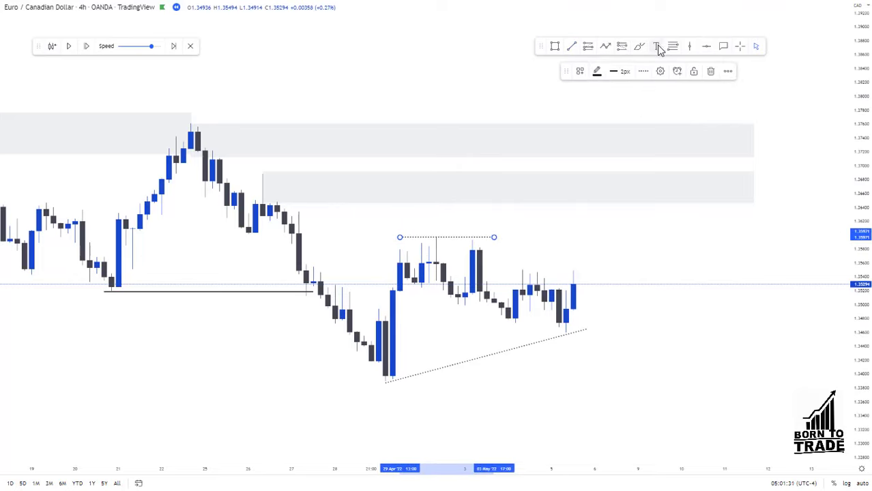
# Step: Add a "$$$" text label just below the dotted rising trend line
pyautogui.click(532, 350)
pyautogui.click(520, 365)
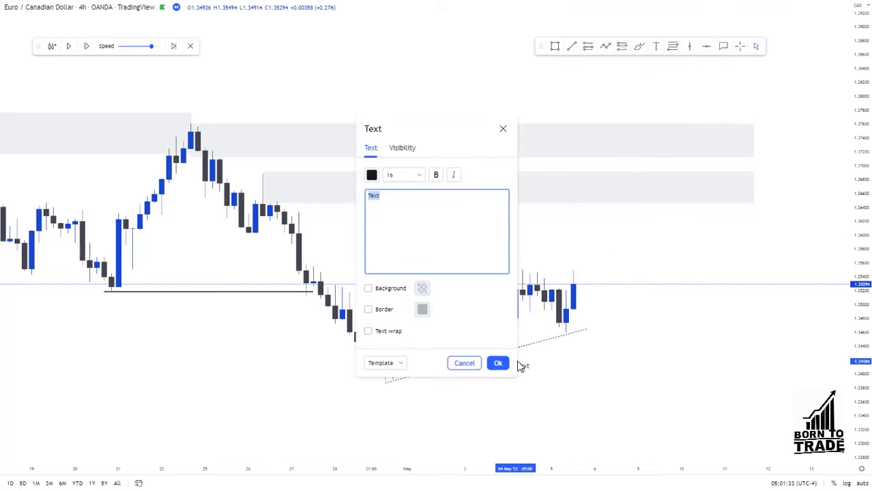
pyautogui.write('S')
pyautogui.write('$$$')
pyautogui.click(500, 363)
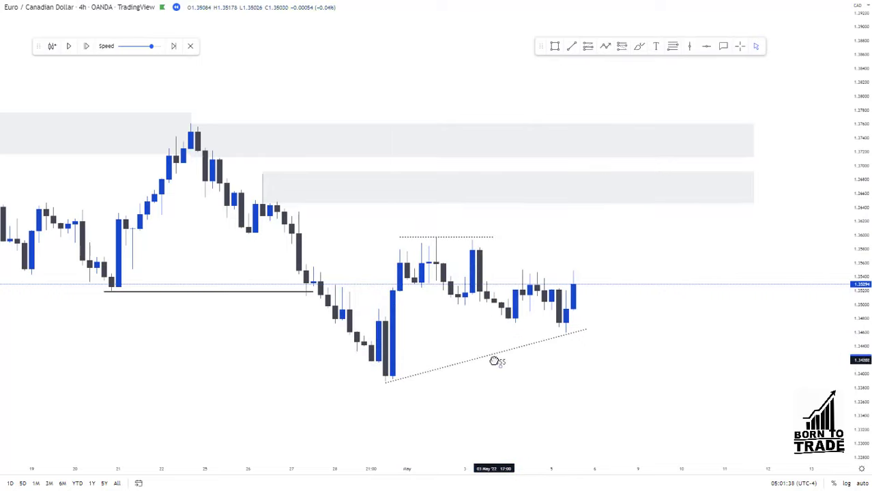
# Step: Duplicate the "$$$" label and place the copy just above the horizontal dotted line
pyautogui.click(490, 364)
pyautogui.keyDown('ctrl'); pyautogui.moveTo(496, 367); pyautogui.dragTo(444, 224); pyautogui.keyUp('ctrl')
pyautogui.click(522, 242)
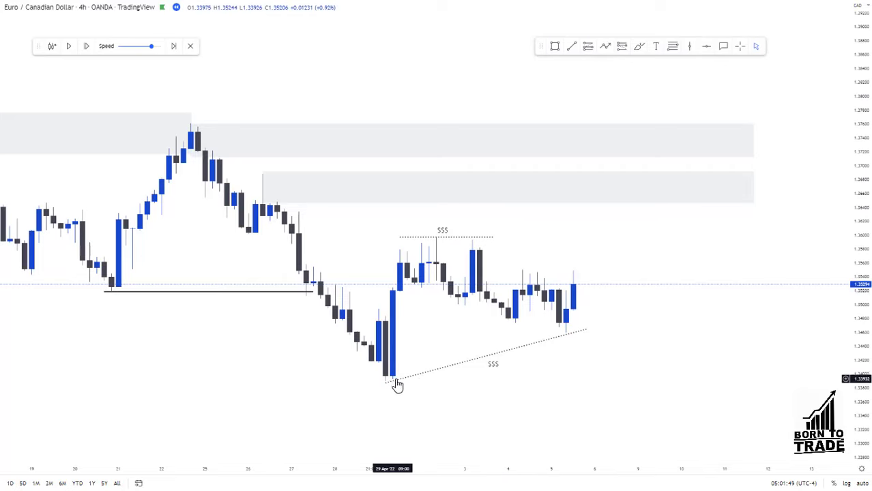
# Step: Extend the rising trend line to 10 May '22 at about 1.3506 and the horizontal line to 04 May '22 09:00
pyautogui.click(588, 331)
pyautogui.moveTo(588, 331); pyautogui.dragTo(684, 304)
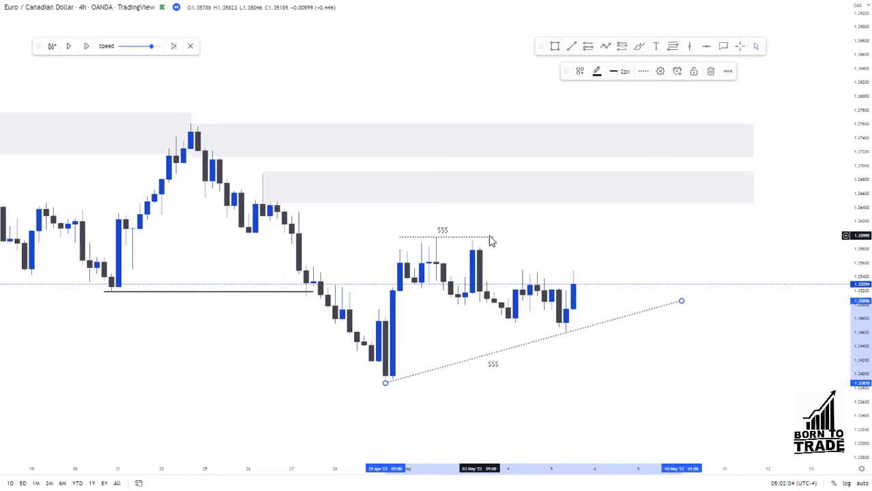
pyautogui.moveTo(491, 241); pyautogui.dragTo(524, 242)
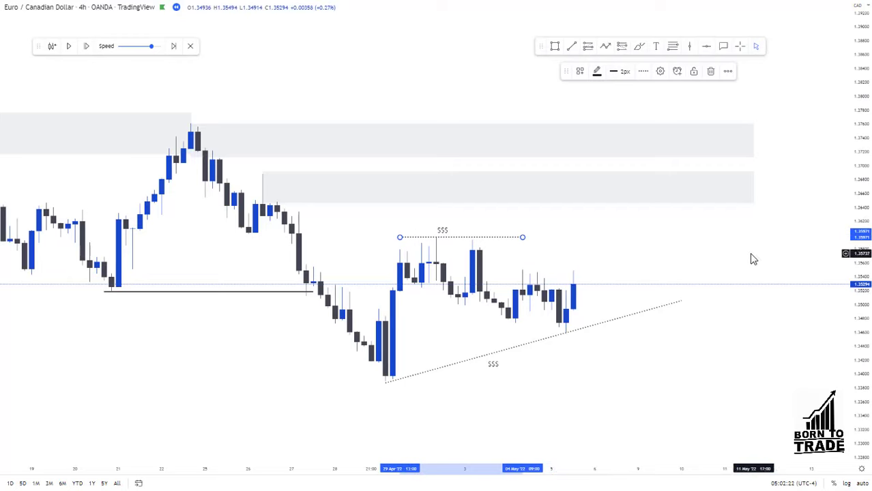
# Step: Advance the bar replay by five 4-hour candles, keeping both zones and the dotted lines in view
pyautogui.moveTo(864, 247); pyautogui.dragTo(796, 263)
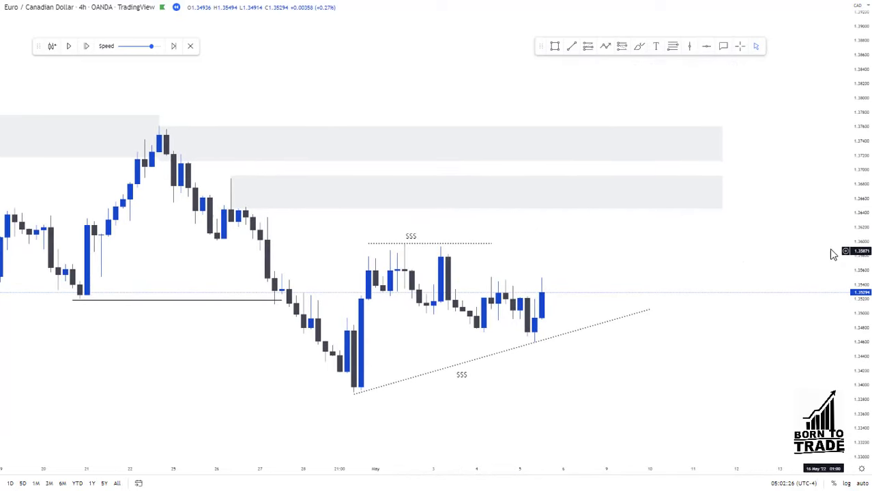
pyautogui.moveTo(864, 243); pyautogui.dragTo(864, 237)
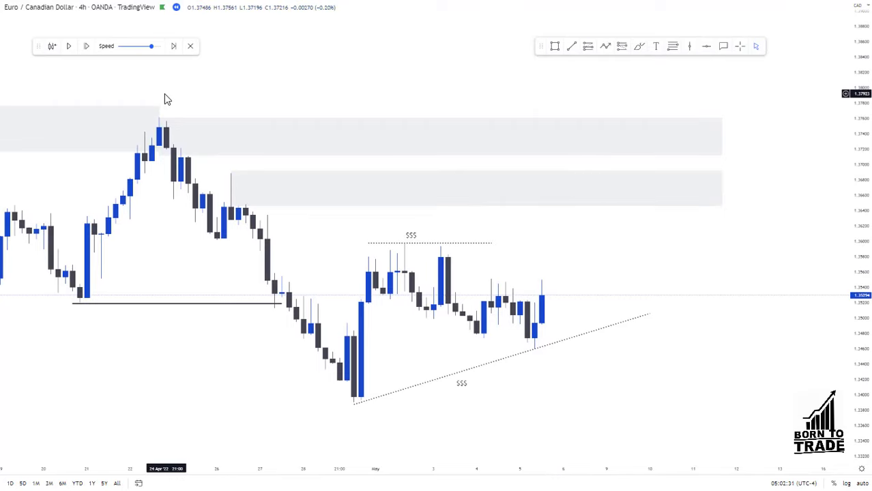
pyautogui.click(87, 47)
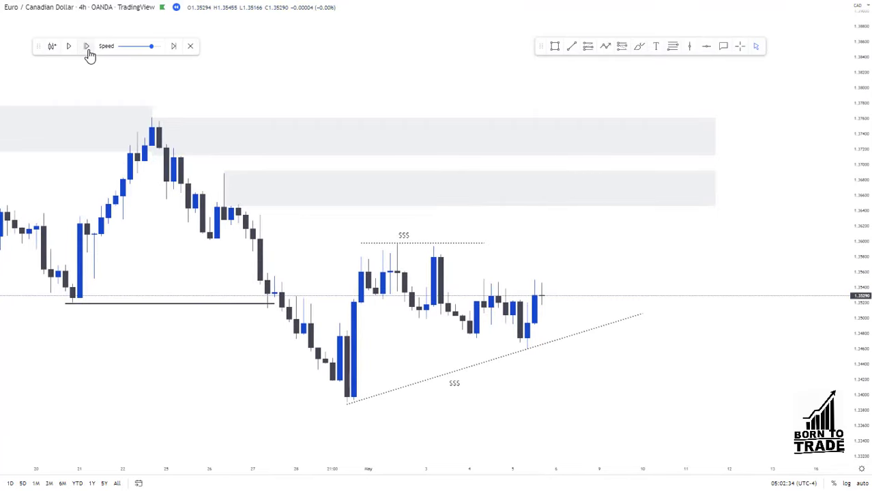
pyautogui.click(86, 46)
pyautogui.click(87, 48)
pyautogui.click(87, 47)
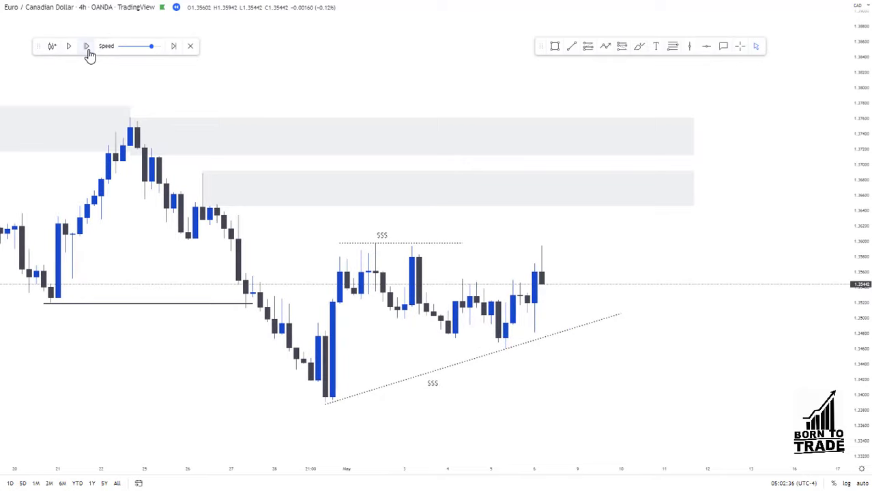
pyautogui.click(87, 47)
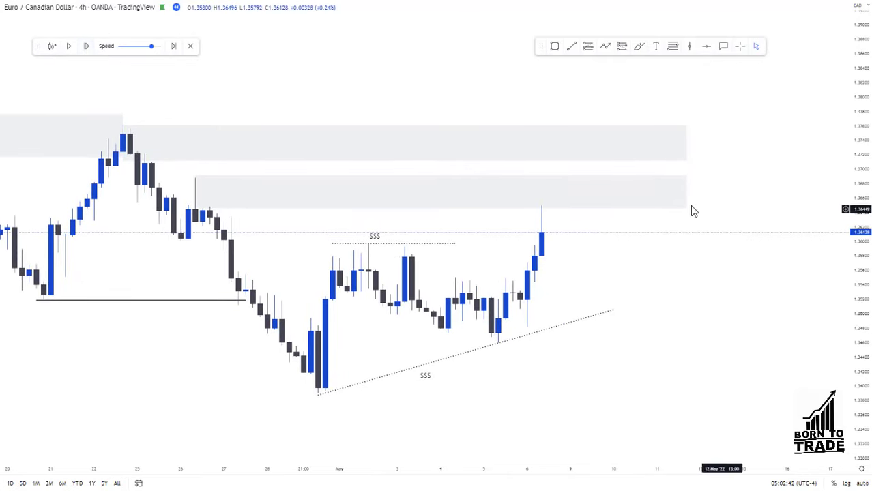
# Step: Switch the chart to the 15-minute interval and frame the latest candles beneath both supply zones
pyautogui.click(543, 209)
pyautogui.click(546, 217)
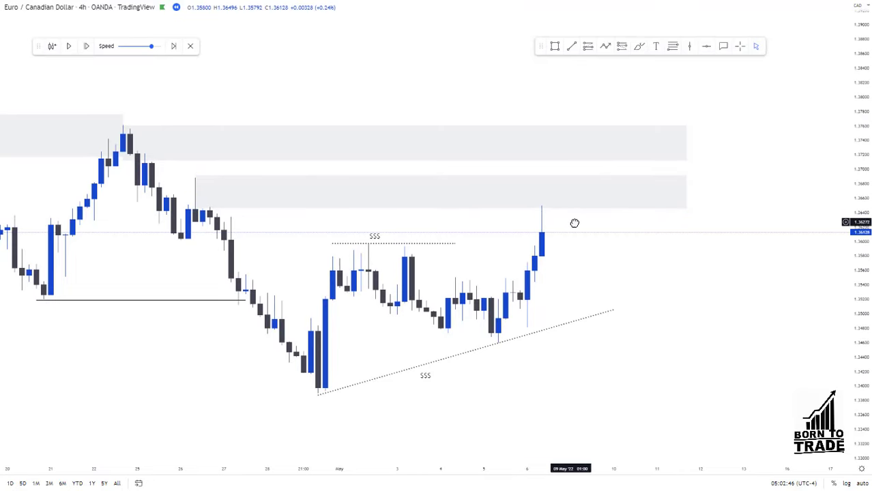
pyautogui.moveTo(575, 223); pyautogui.dragTo(596, 233)
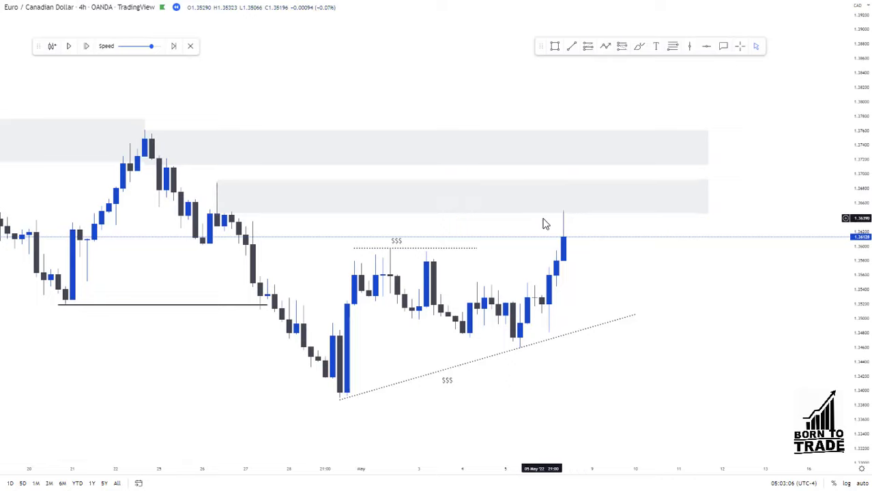
pyautogui.write('1')
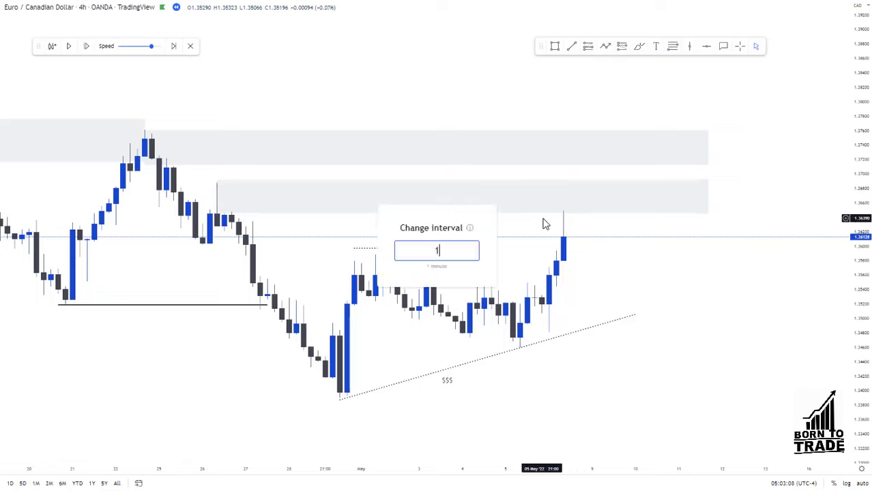
pyautogui.write('5')
pyautogui.press('Return')
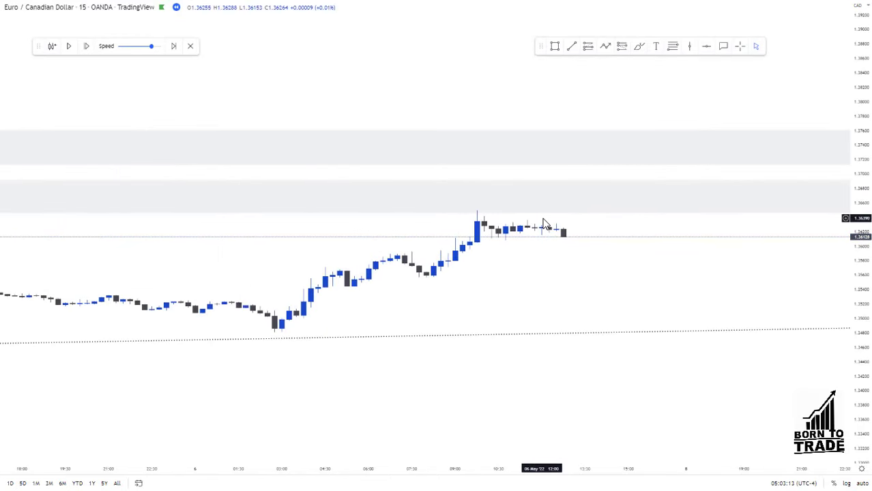
pyautogui.scroll(-5, 621, 265)
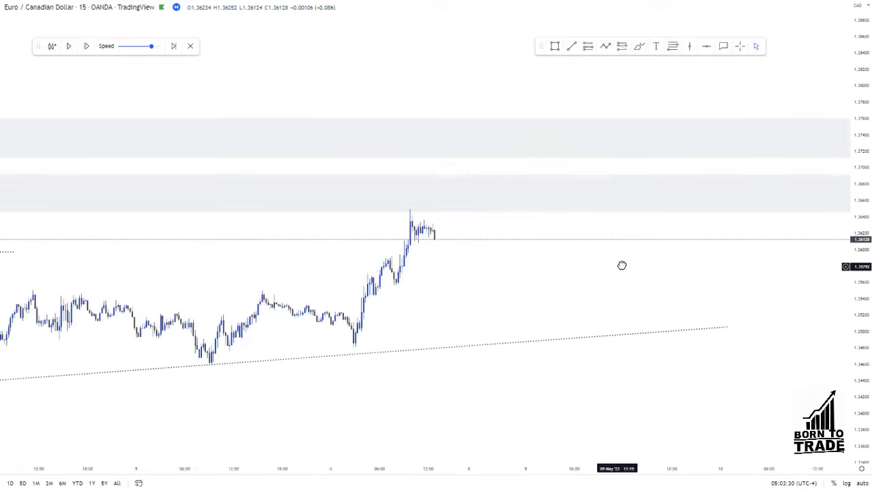
pyautogui.moveTo(863, 260); pyautogui.dragTo(864, 240)
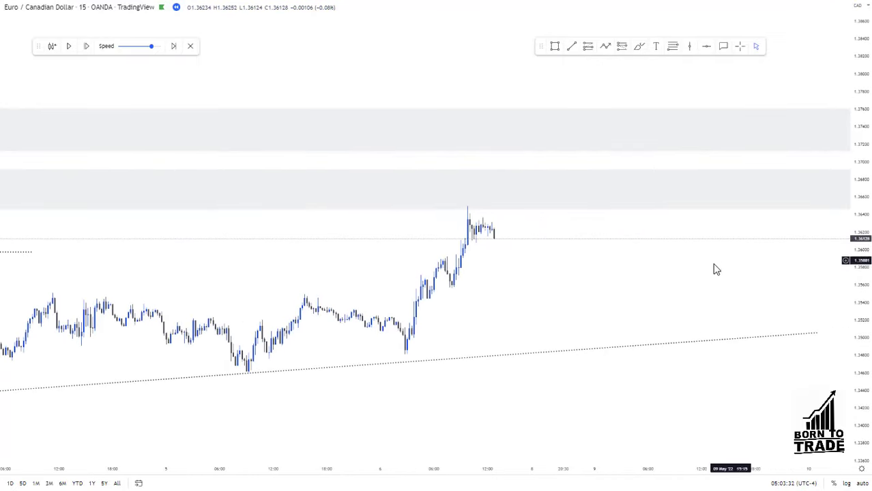
pyautogui.moveTo(660, 266); pyautogui.dragTo(706, 265)
pyautogui.scroll(2, 707, 271)
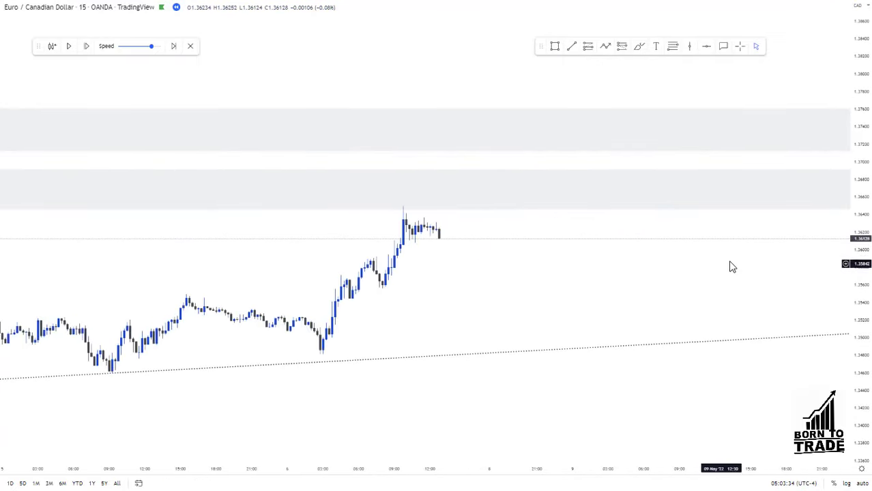
# Step: Sketch an arrowed path beside price, rising in three swings into the lower supply zone and falling to about 1.3543
pyautogui.click(605, 46)
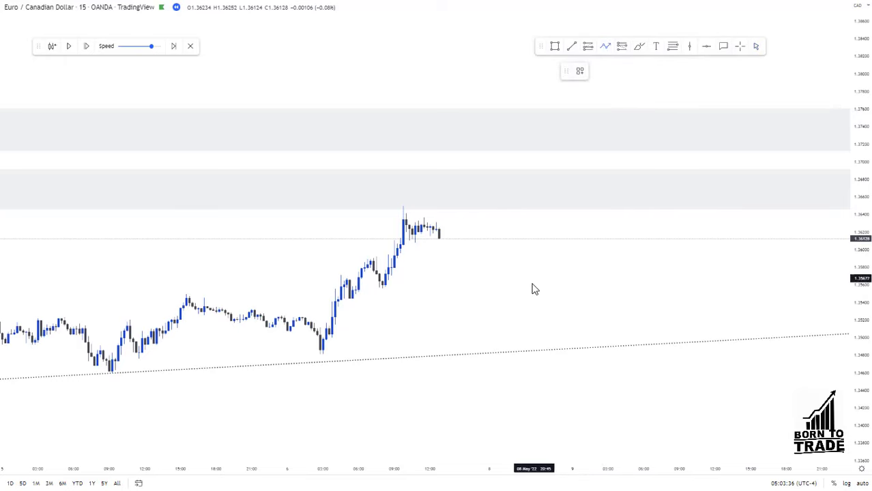
pyautogui.click(531, 284)
pyautogui.click(543, 257)
pyautogui.click(560, 273)
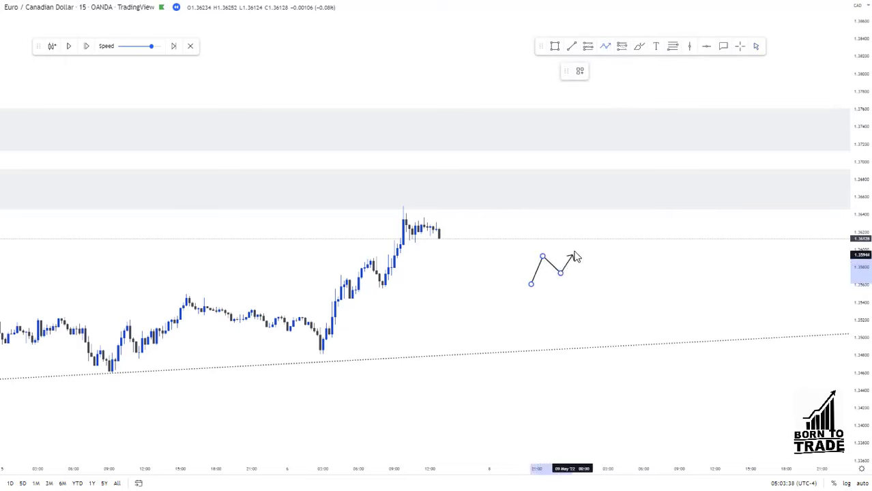
pyautogui.click(581, 240)
pyautogui.click(596, 265)
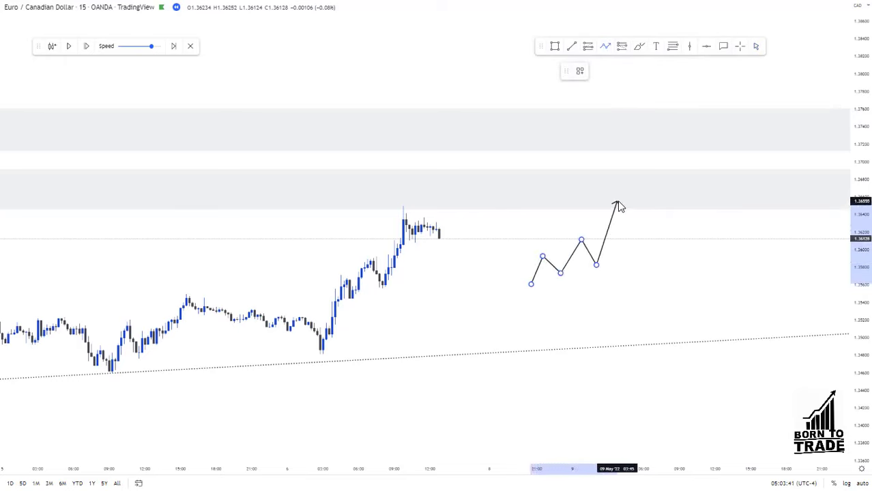
pyautogui.click(618, 202)
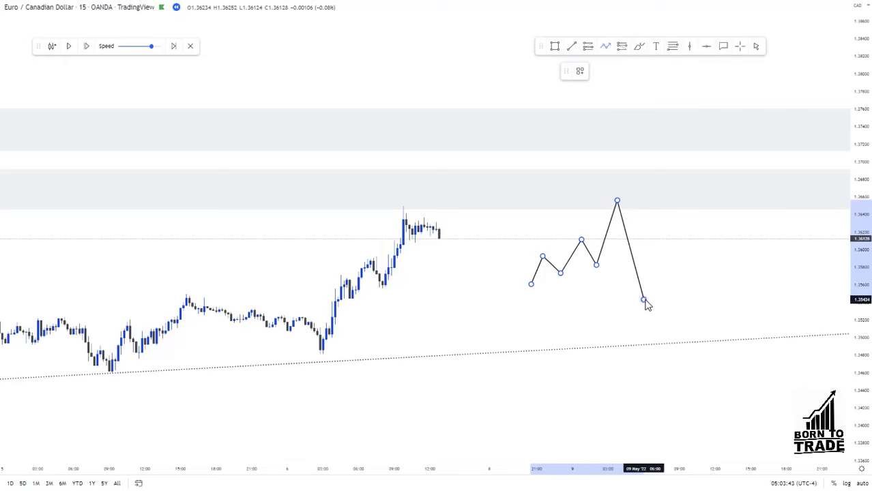
pyautogui.doubleClick(644, 301)
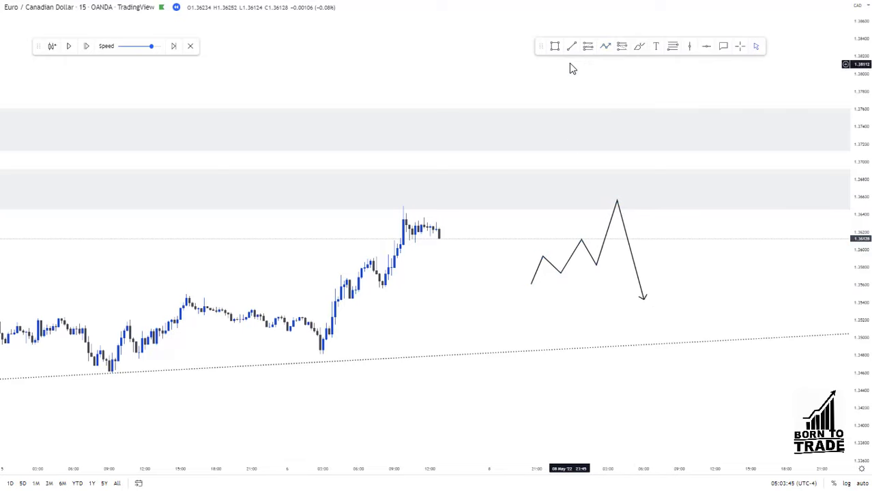
# Step: Add a short dotted line under the sketched path's last higher low and a small supply rectangle at its peak
pyautogui.click(572, 45)
pyautogui.click(596, 269)
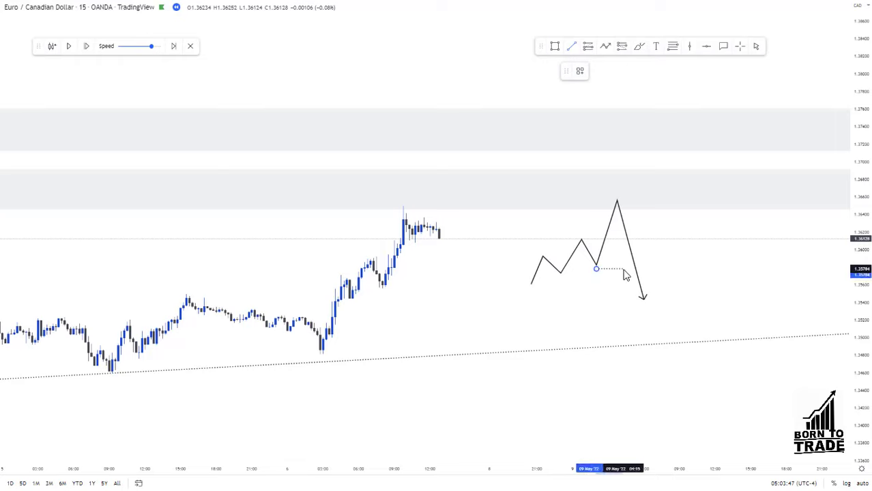
pyautogui.click(626, 269)
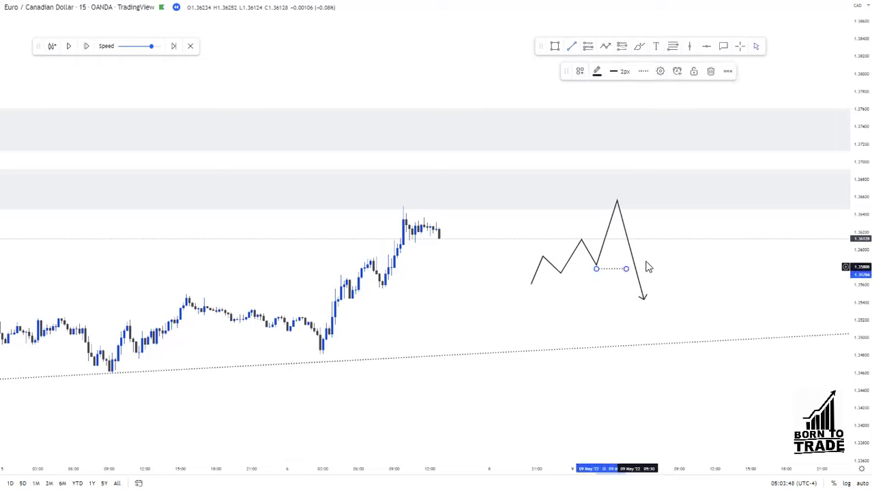
pyautogui.click(554, 46)
pyautogui.click(619, 198)
pyautogui.click(678, 212)
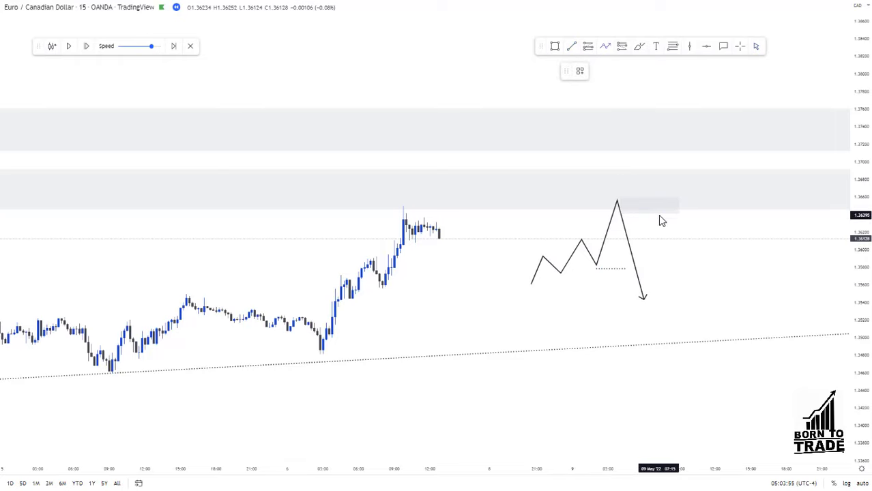
# Step: Sketch a second path from the drop's low up into the small rectangle and down to about 1.3472
pyautogui.click(643, 296)
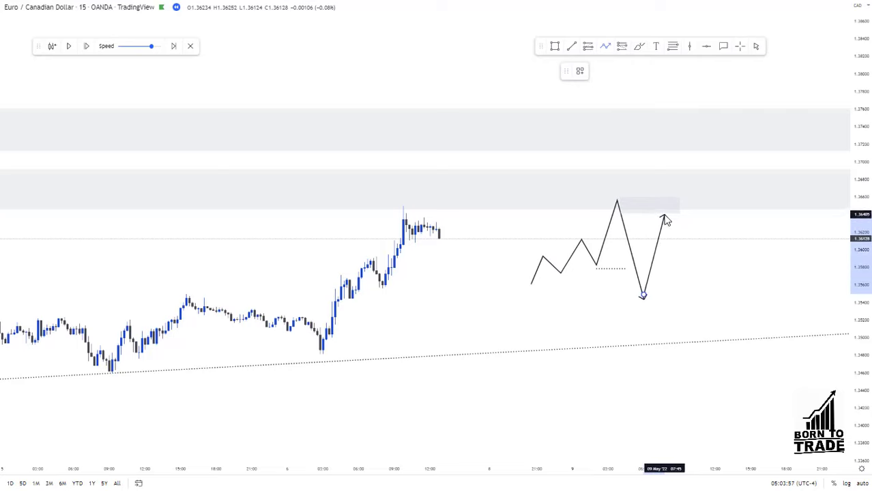
pyautogui.click(664, 206)
pyautogui.doubleClick(709, 363)
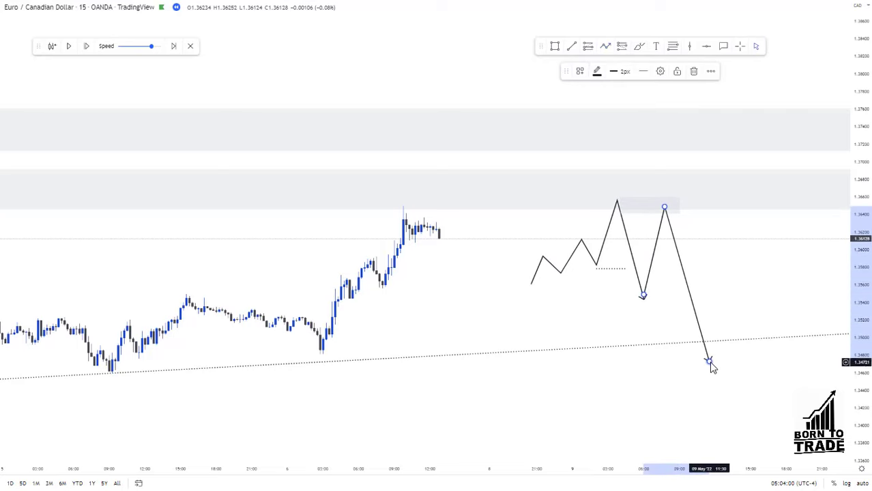
# Step: Delete the second path, followed by the first path, its short dotted line and the small rectangle
pyautogui.press('Delete')
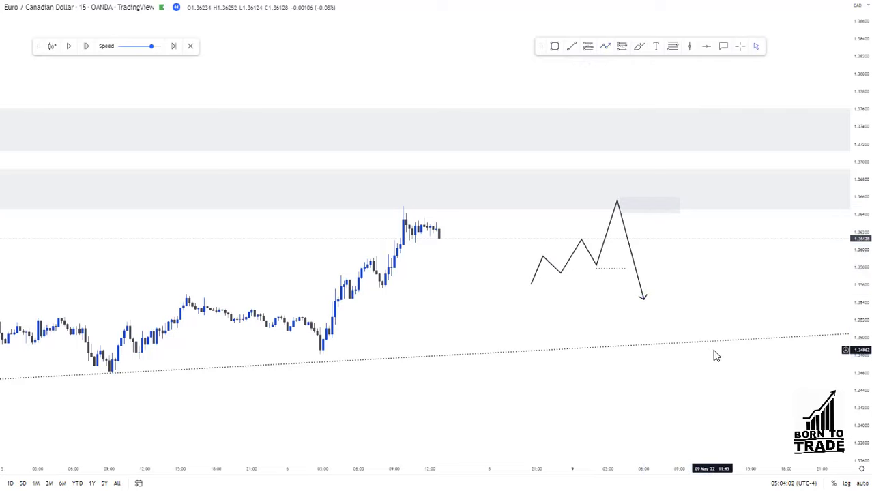
pyautogui.moveTo(688, 320); pyautogui.dragTo(561, 216)
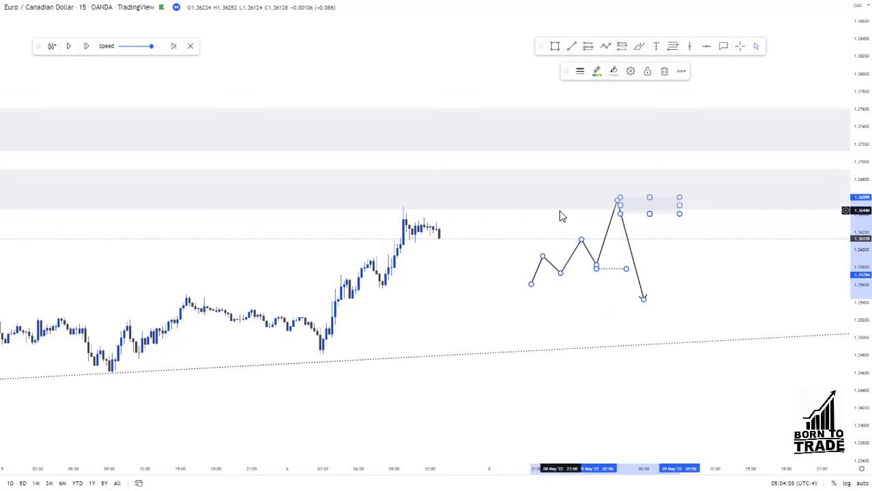
pyautogui.press('Delete')
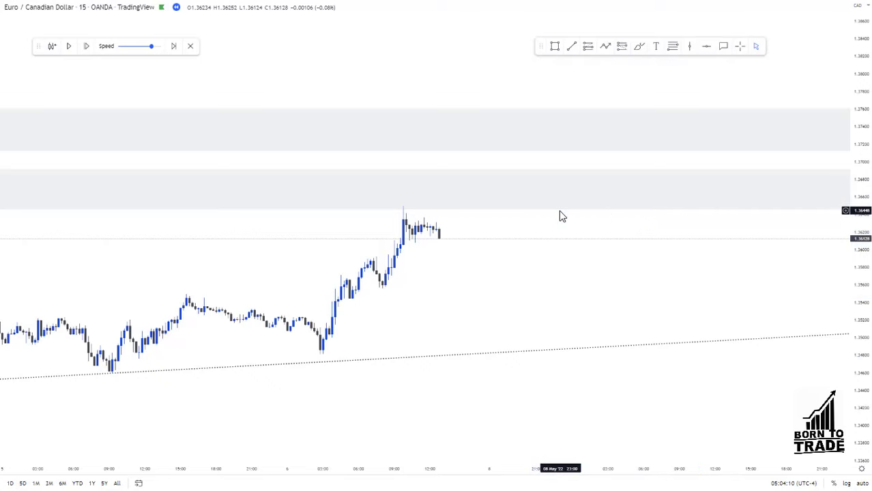
# Step: Trace the 15-minute rally swing by swing from the 6 May low up to the lower supply zone, and delete the tracing
pyautogui.click(604, 47)
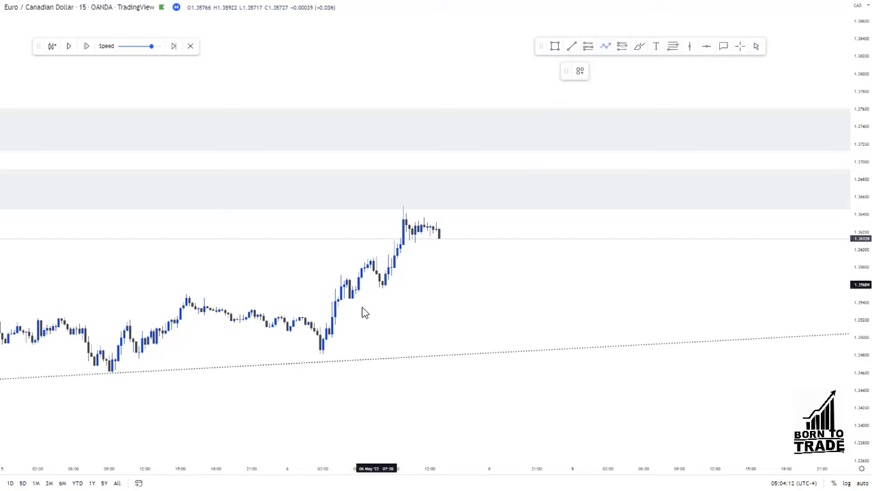
pyautogui.click(321, 344)
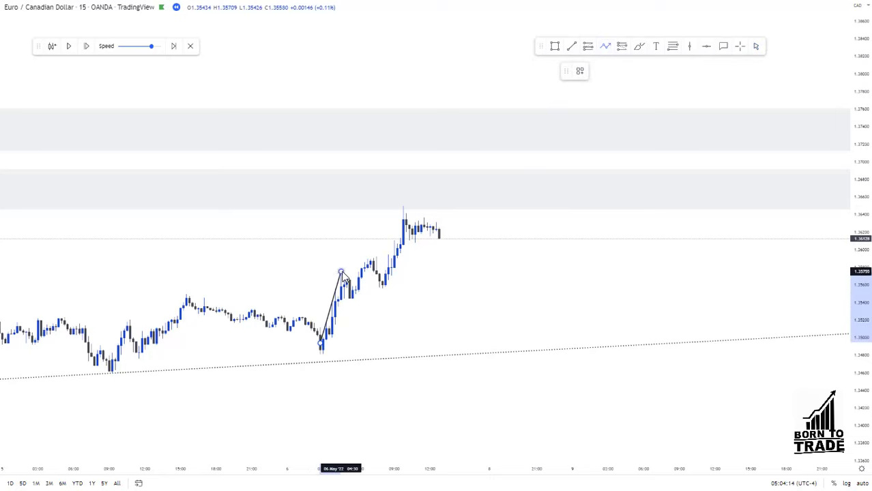
pyautogui.click(341, 272)
pyautogui.click(350, 295)
pyautogui.click(370, 256)
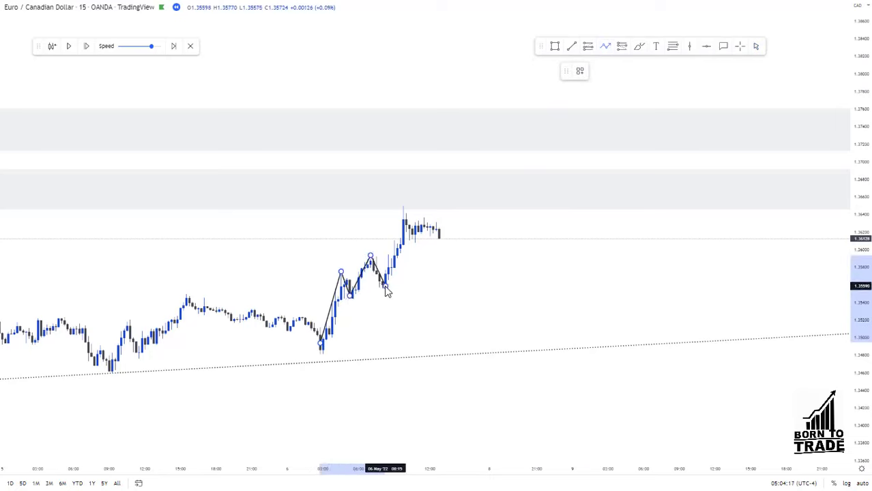
pyautogui.click(385, 287)
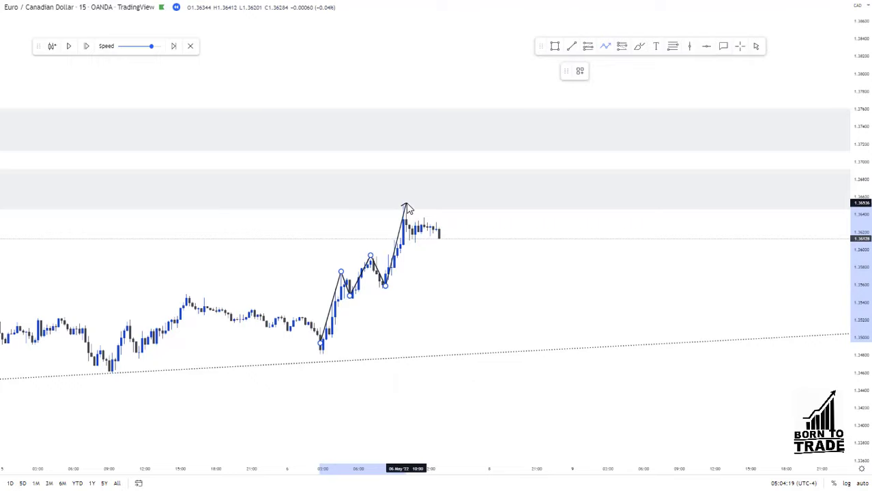
pyautogui.doubleClick(406, 206)
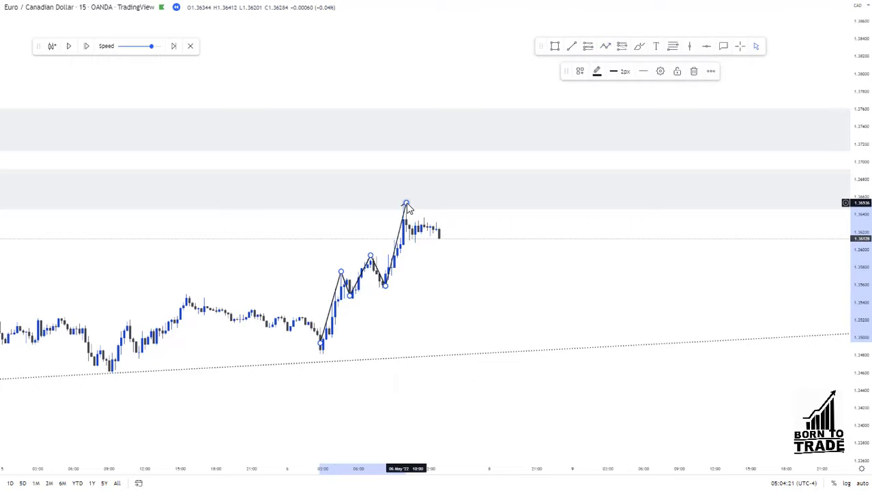
pyautogui.press('Delete')
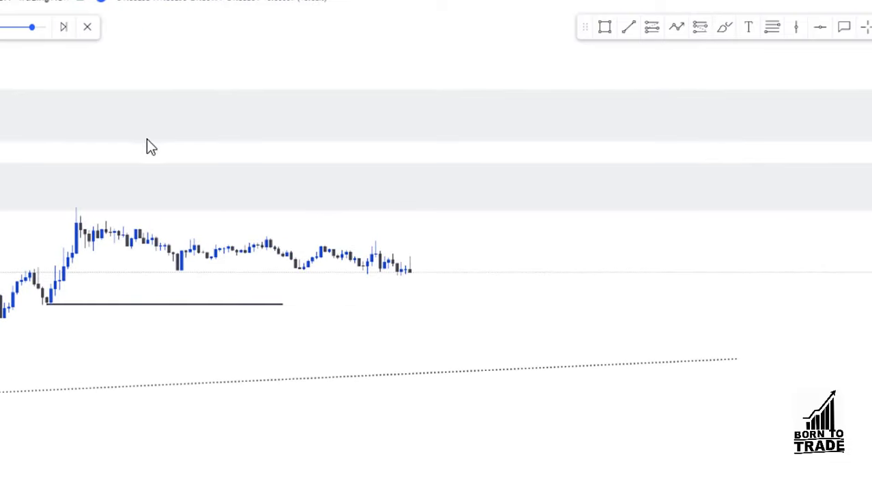
# Step: Move the solid horizontal structure line to the latest 15-minute swing low before the push into the lower zone
pyautogui.scroll(-2, 495, 220)
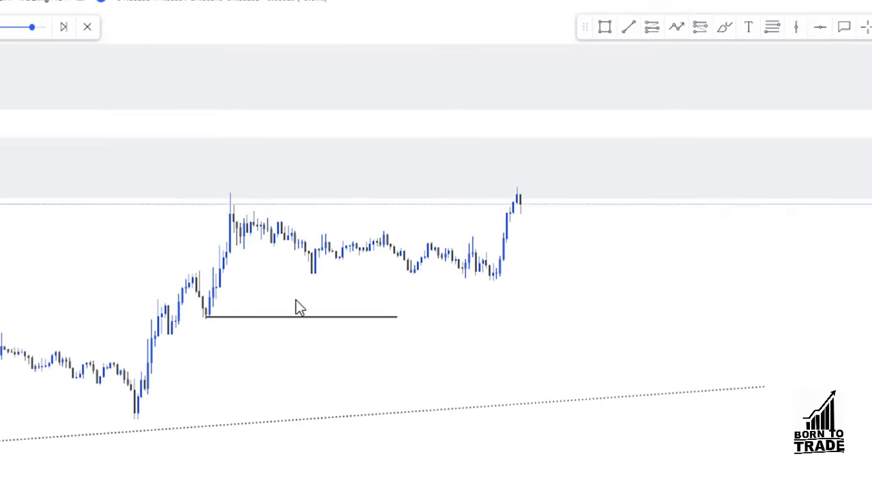
pyautogui.moveTo(278, 317); pyautogui.dragTo(564, 280)
pyautogui.click(570, 249)
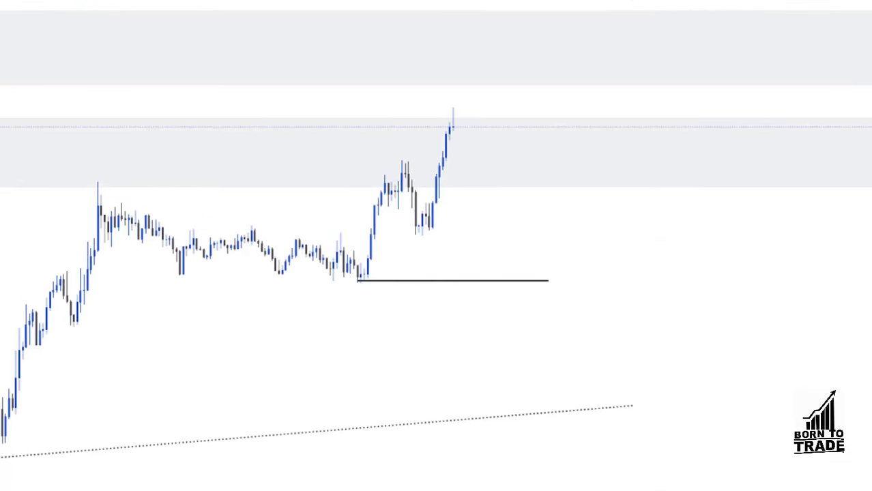
# Step: Switch the chart back to the 4-hour interval
pyautogui.moveTo(867, 150); pyautogui.dragTo(867, 205)
pyautogui.scroll(-1, 652, 301)
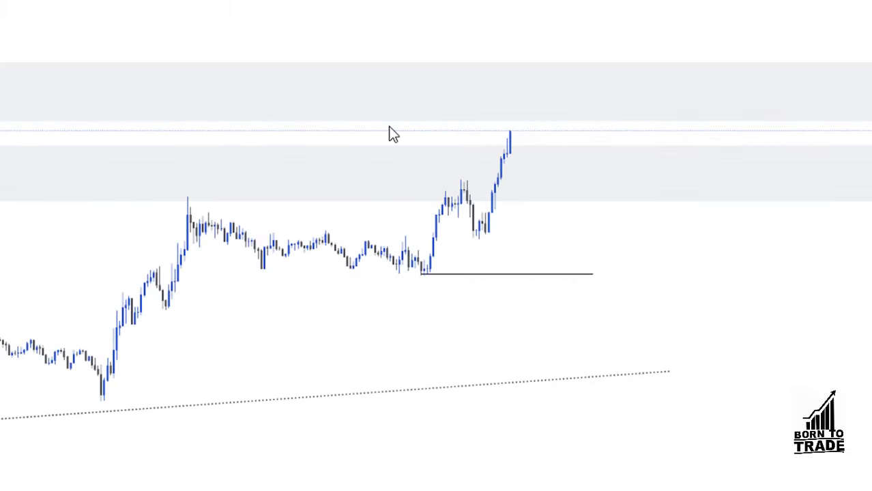
pyautogui.write('4H')
pyautogui.press('Return')
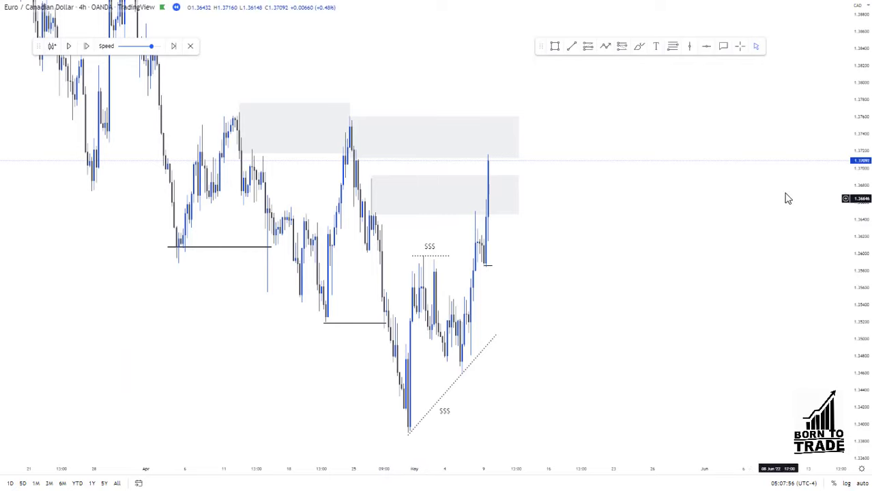
# Step: Shorten the lower supply zone so that it ends at 28 Apr '22
pyautogui.moveTo(871, 172); pyautogui.dragTo(870, 273)
pyautogui.scroll(9, 613, 200)
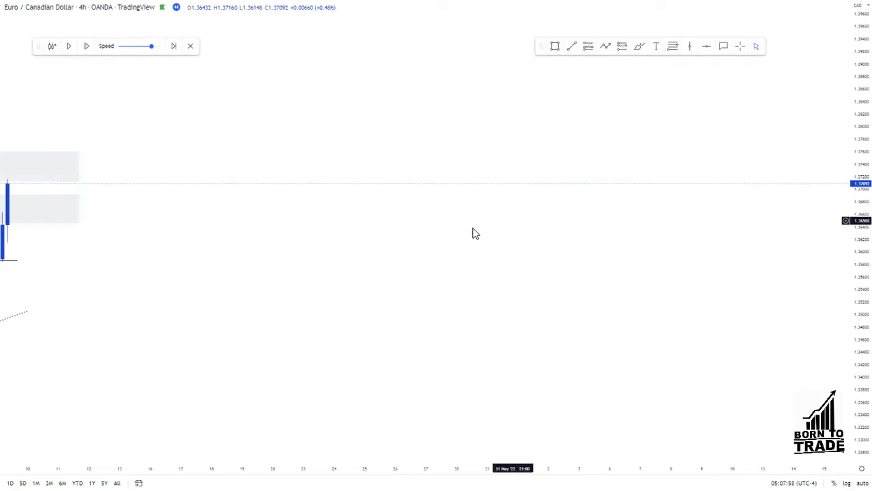
pyautogui.moveTo(468, 231); pyautogui.dragTo(752, 218)
pyautogui.moveTo(493, 215); pyautogui.dragTo(668, 220)
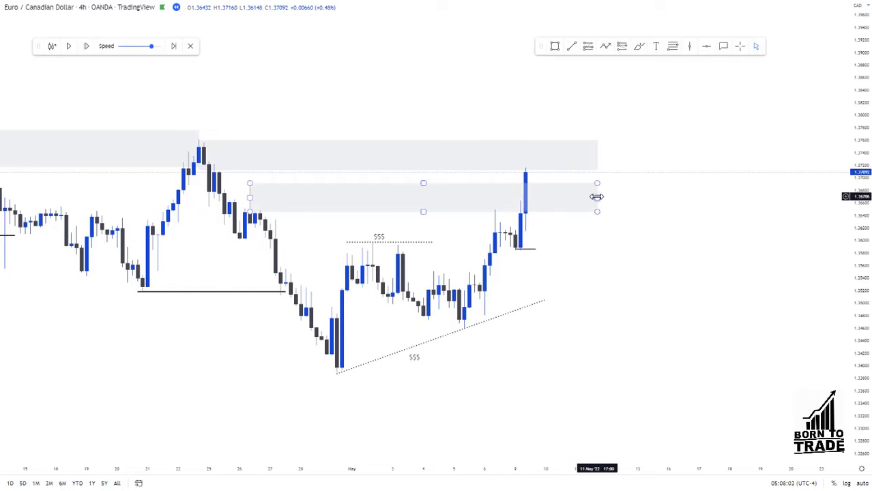
pyautogui.click(597, 196)
pyautogui.moveTo(597, 196); pyautogui.dragTo(301, 202)
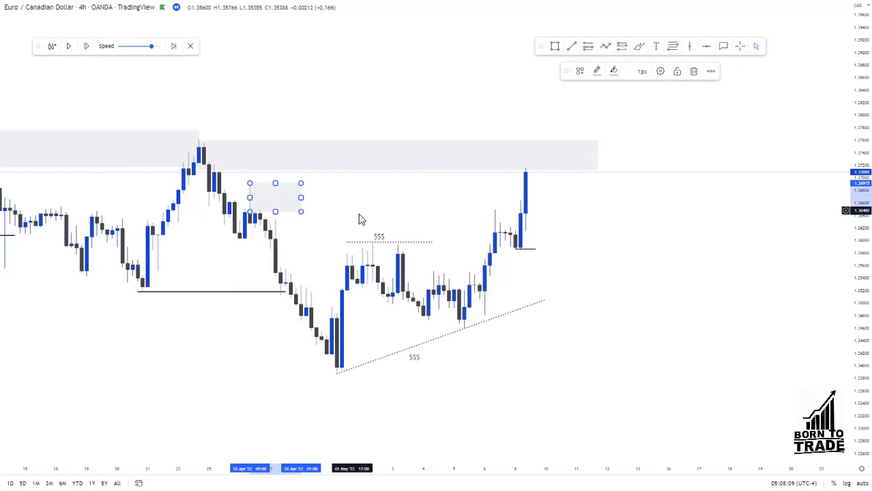
pyautogui.moveTo(407, 215); pyautogui.dragTo(426, 233)
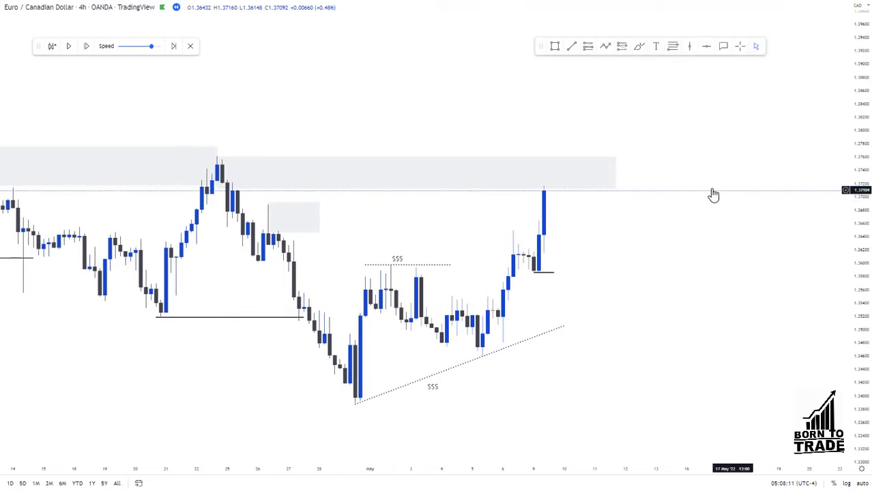
pyautogui.scroll(2, 678, 219)
pyautogui.moveTo(678, 218); pyautogui.dragTo(751, 227)
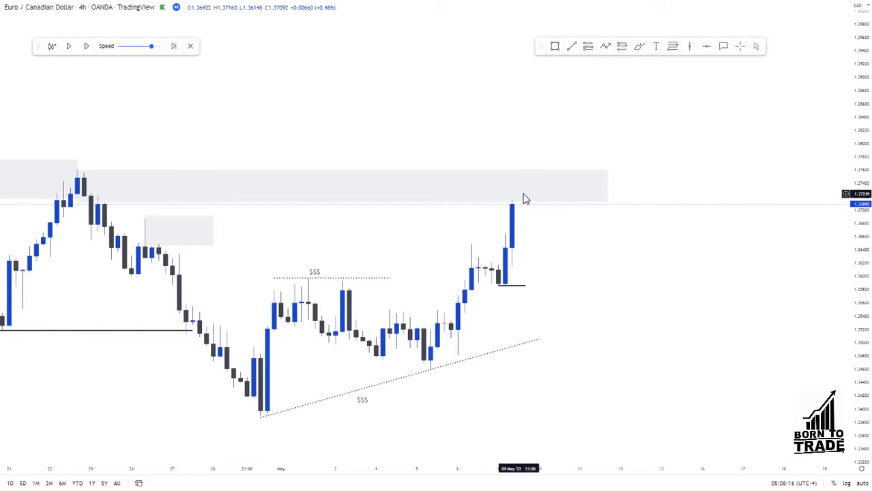
# Step: Switch the chart to the 15-minute interval and frame the latest rally beneath the upper supply zone
pyautogui.scroll(-1, 461, 179)
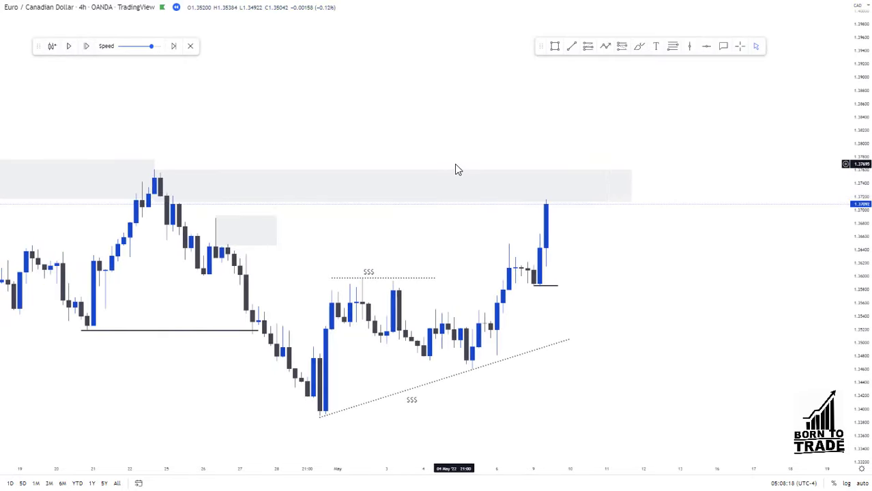
pyautogui.moveTo(456, 169); pyautogui.dragTo(459, 171)
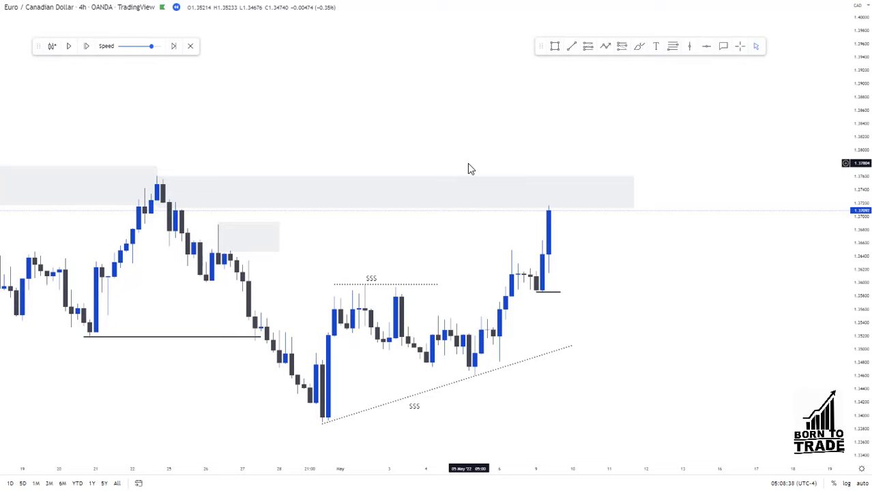
pyautogui.write('15')
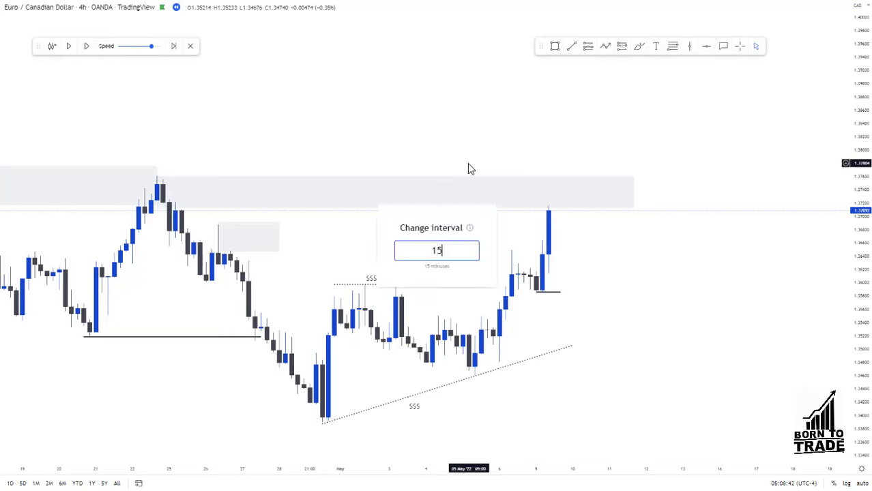
pyautogui.press('Return')
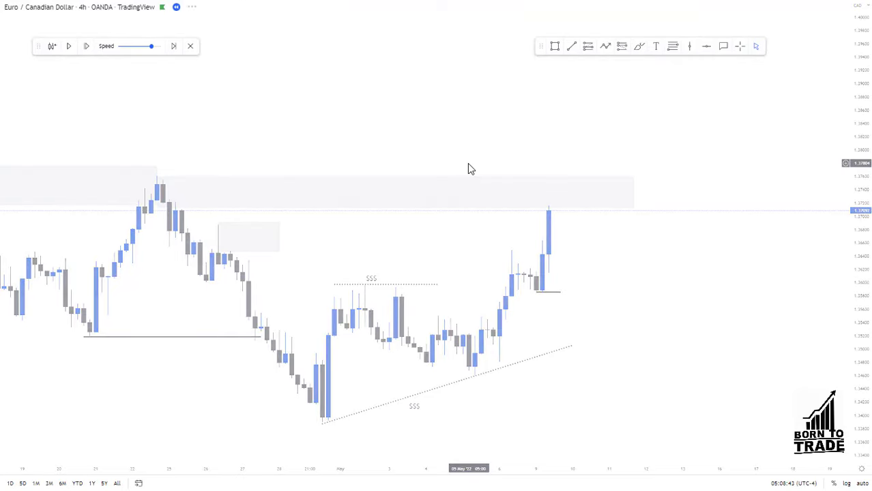
pyautogui.scroll(-4, 442, 149)
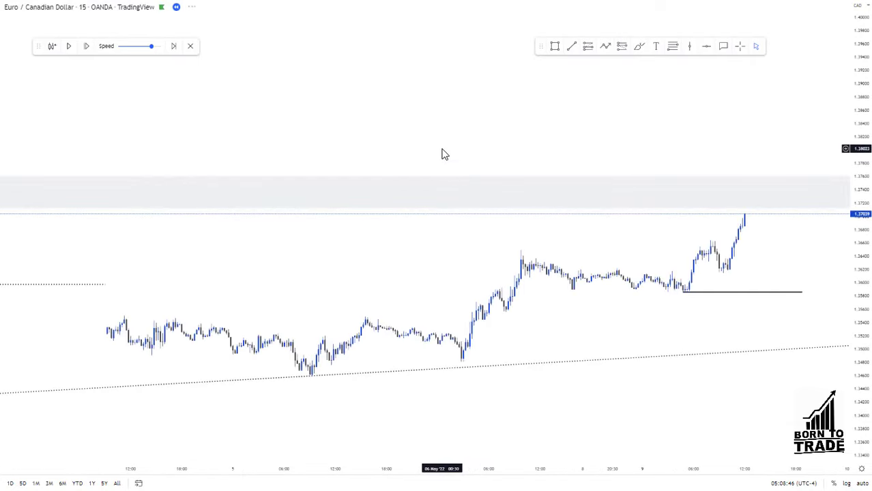
pyautogui.moveTo(479, 130); pyautogui.dragTo(427, 134)
pyautogui.moveTo(869, 201); pyautogui.dragTo(870, 167)
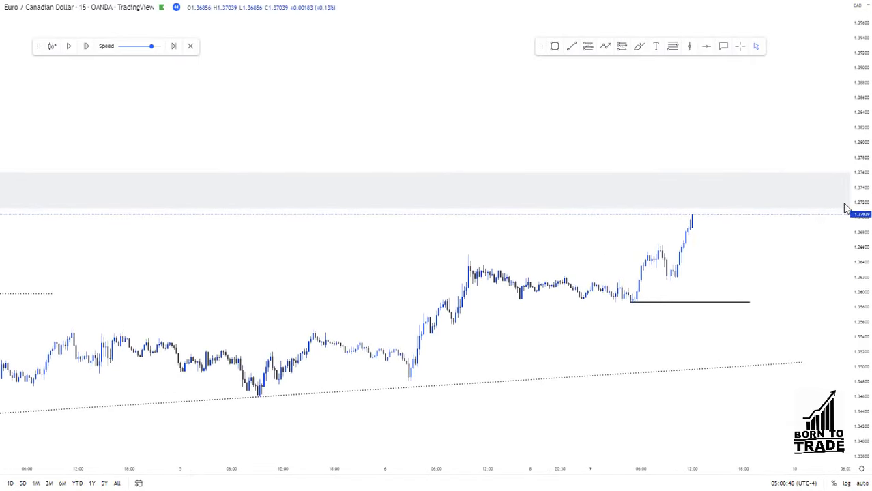
pyautogui.moveTo(752, 233); pyautogui.dragTo(662, 252)
pyautogui.moveTo(868, 235); pyautogui.dragTo(869, 210)
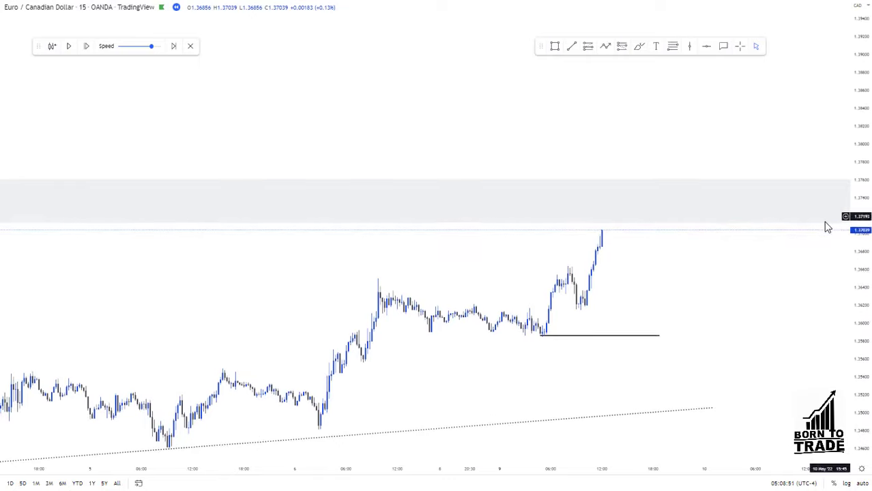
pyautogui.moveTo(693, 270); pyautogui.dragTo(586, 239)
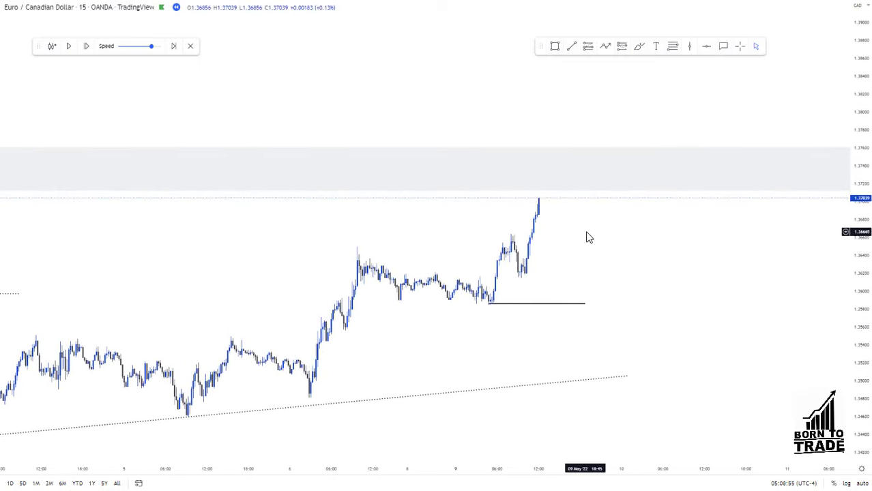
# Step: Advance the replay until price enters the upper supply zone, and move the solid structure line to the 9 May swing low at about 1.3616
pyautogui.click(87, 46)
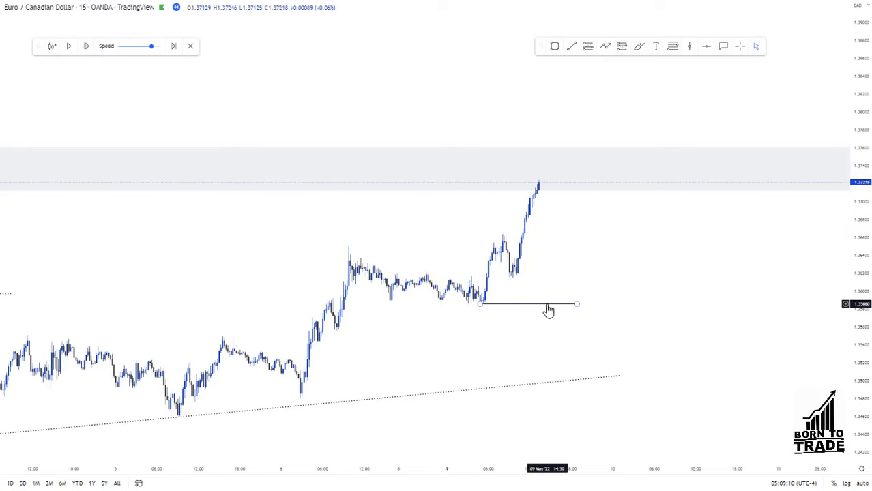
pyautogui.moveTo(549, 311); pyautogui.dragTo(577, 277)
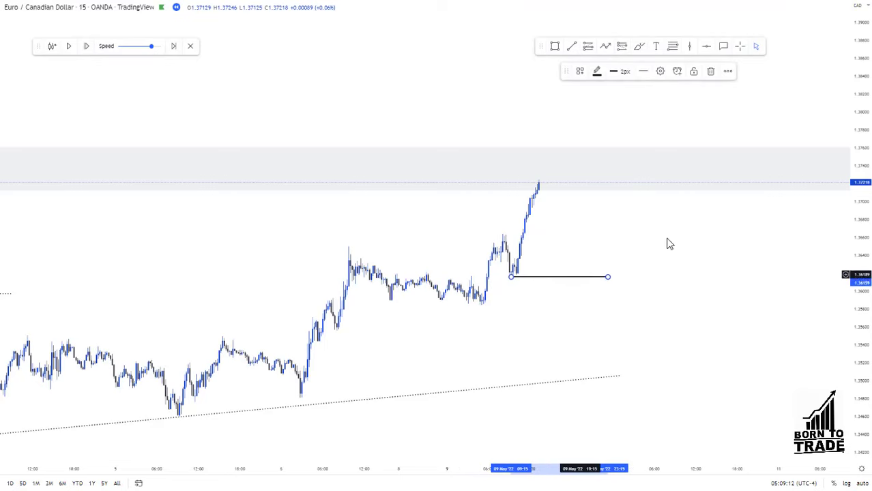
# Step: Replay the 15-minute candles one by one through the upper supply zone until price trades above its upper edge
pyautogui.scroll(3, 588, 220)
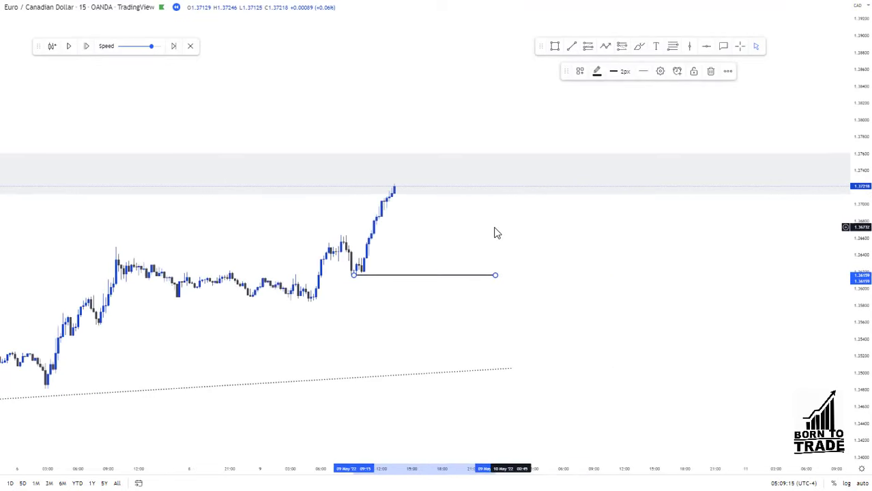
pyautogui.moveTo(486, 226); pyautogui.dragTo(648, 206)
pyautogui.scroll(3, 860, 220)
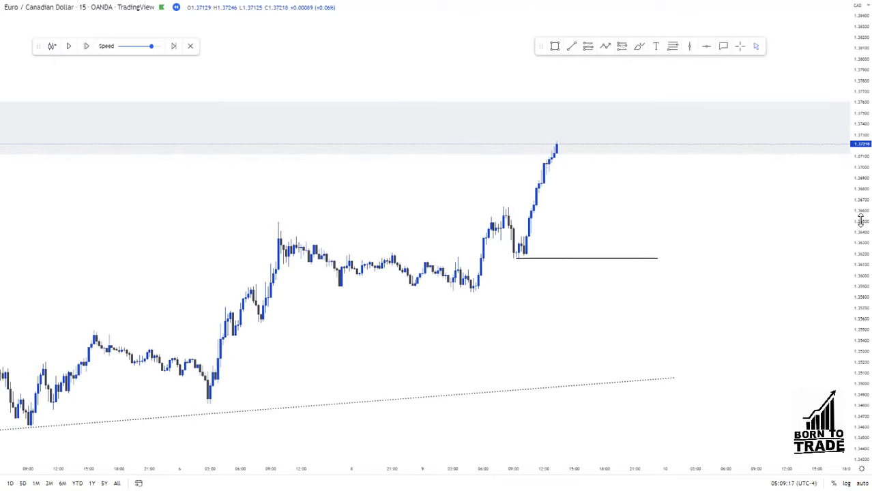
pyautogui.scroll(4, 661, 226)
pyautogui.moveTo(602, 227); pyautogui.dragTo(653, 228)
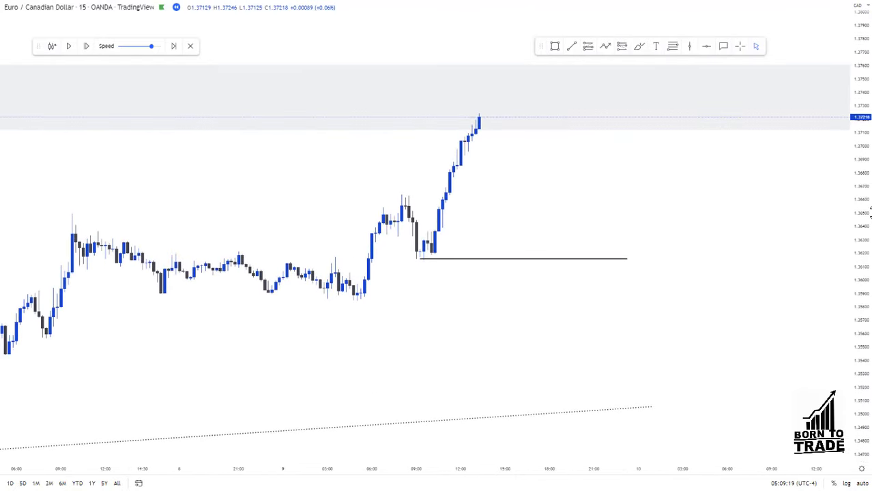
pyautogui.moveTo(560, 226); pyautogui.dragTo(575, 256)
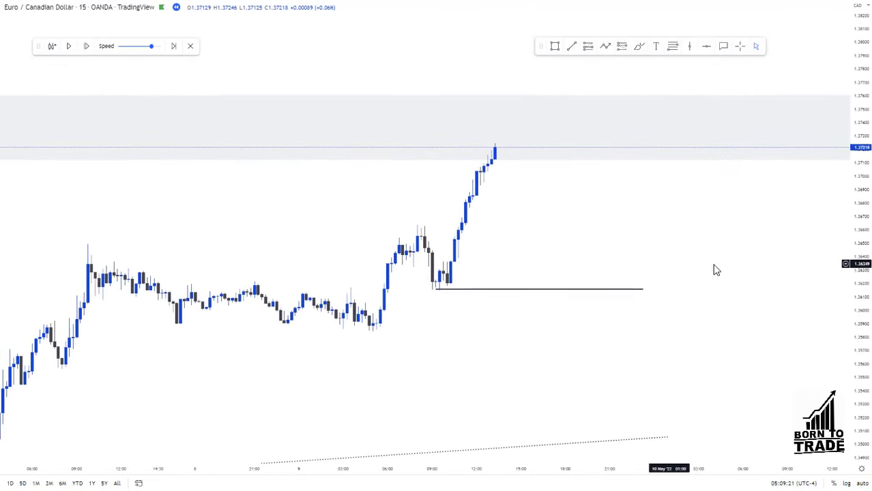
pyautogui.scroll(1, 868, 216)
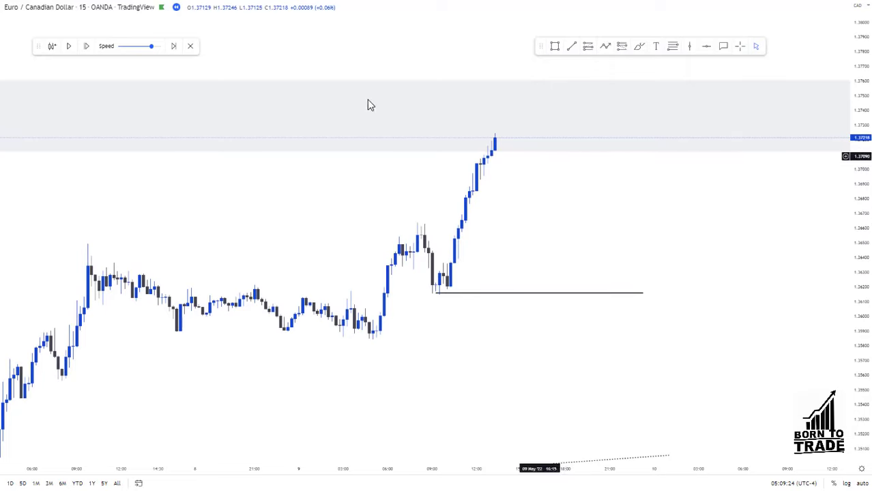
pyautogui.click(86, 46)
pyautogui.click(87, 46)
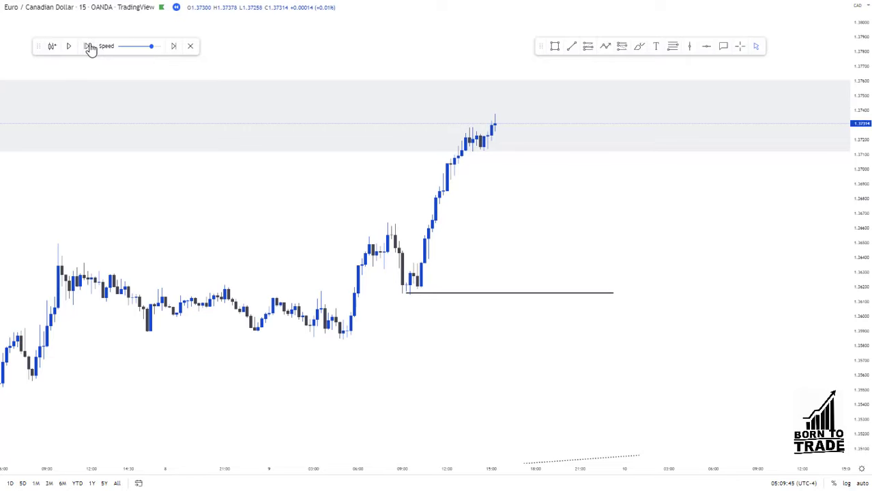
pyautogui.click(87, 46)
pyautogui.click(86, 47)
pyautogui.click(87, 46)
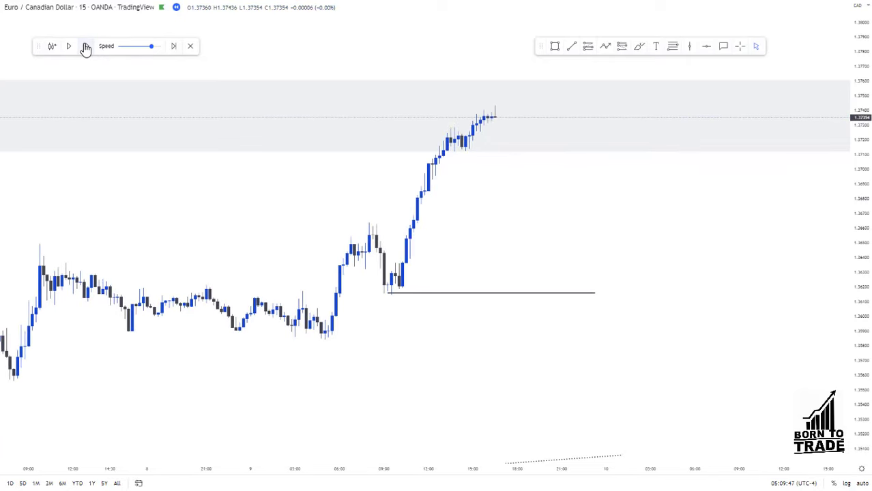
pyautogui.click(87, 46)
pyautogui.click(86, 46)
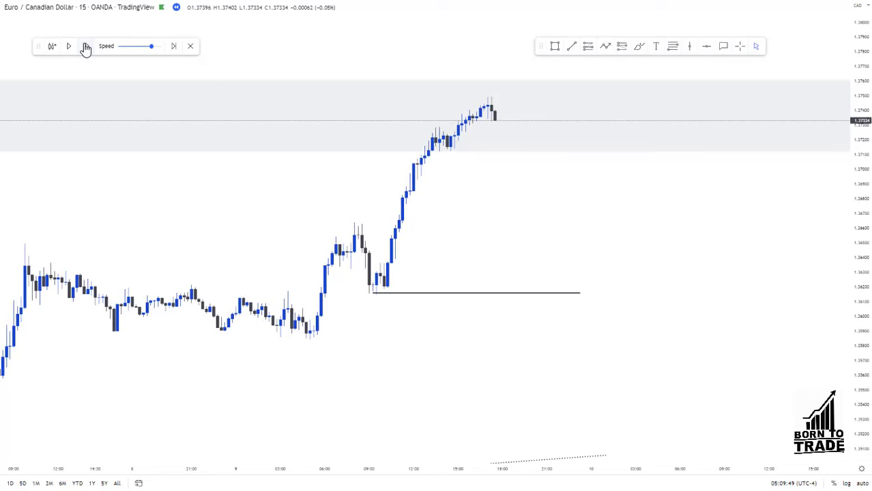
pyautogui.click(87, 46)
pyautogui.click(87, 47)
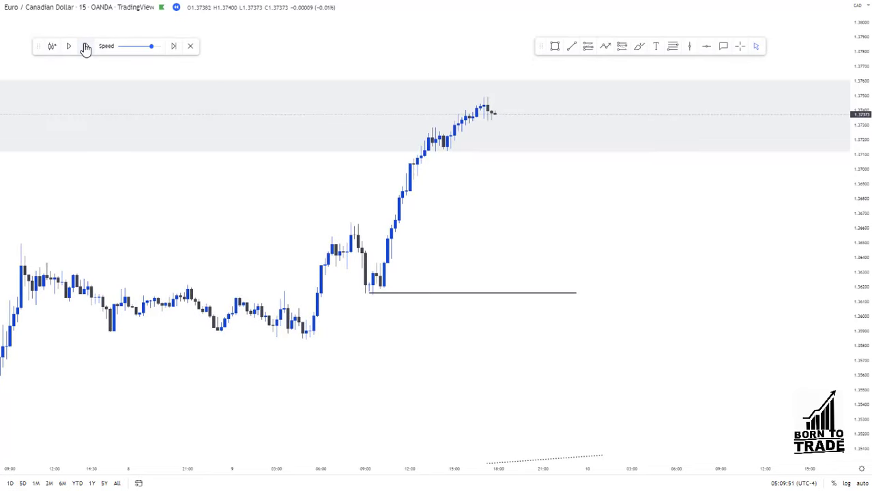
pyautogui.click(87, 47)
pyautogui.click(87, 47)
pyautogui.click(87, 46)
pyautogui.click(87, 46)
pyautogui.click(87, 46)
pyautogui.click(87, 46)
pyautogui.click(87, 47)
pyautogui.click(87, 46)
pyautogui.click(87, 47)
pyautogui.click(87, 47)
pyautogui.click(87, 47)
pyautogui.click(86, 46)
pyautogui.click(87, 47)
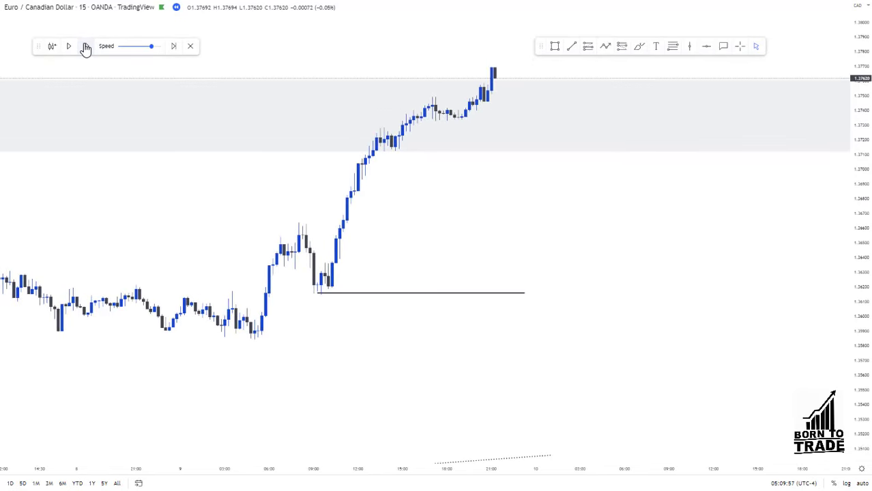
pyautogui.click(86, 47)
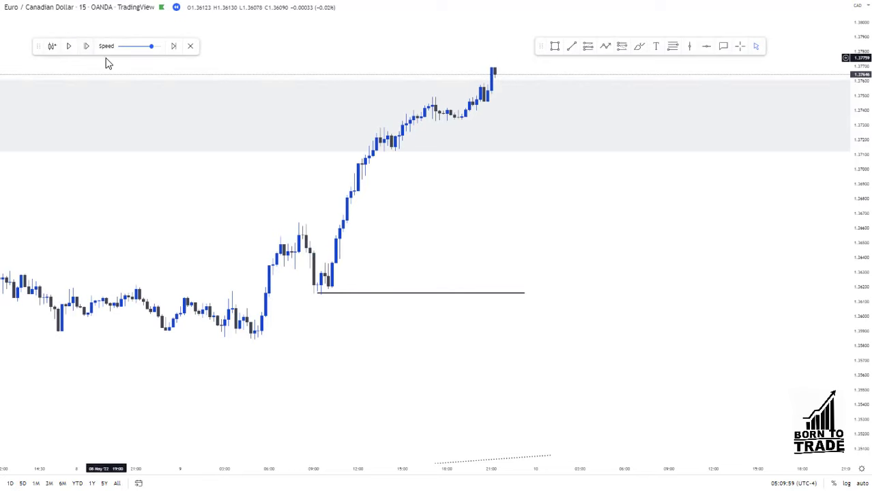
# Step: Switch the chart to the 4-hour interval and examine how the latest candles sit against the upper supply zone
pyautogui.scroll(-2, 174, 130)
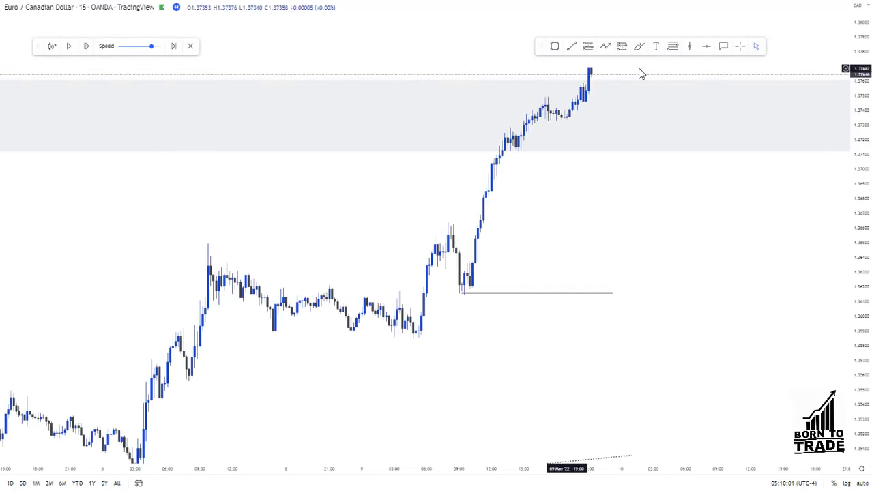
pyautogui.scroll(-1, 870, 123)
pyautogui.scroll(-1, 870, 123)
pyautogui.scroll(-3, 687, 153)
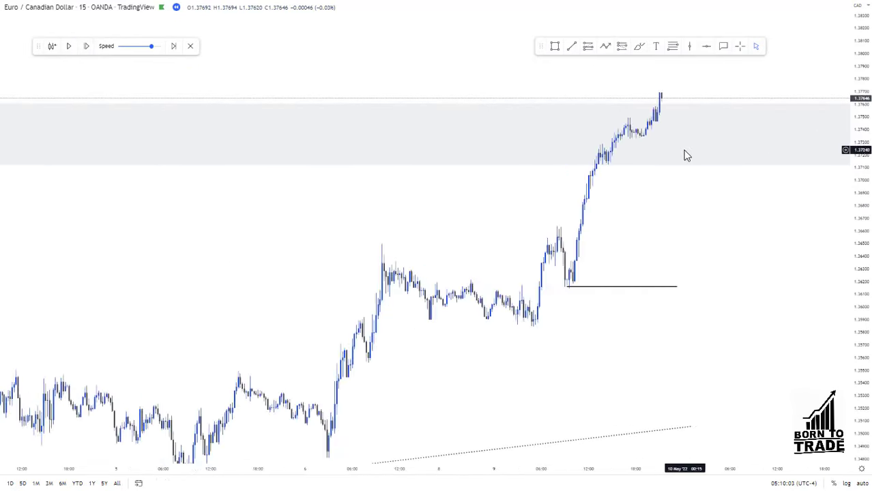
pyautogui.moveTo(677, 191); pyautogui.dragTo(571, 212)
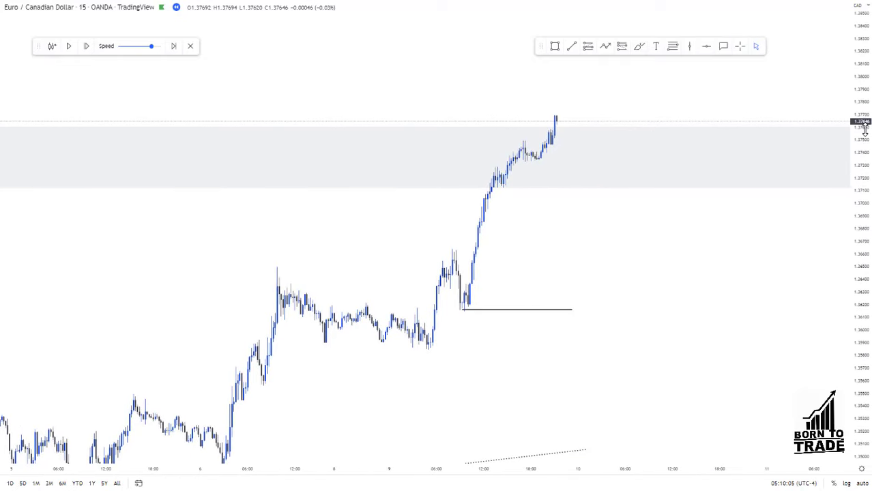
pyautogui.scroll(1, 865, 131)
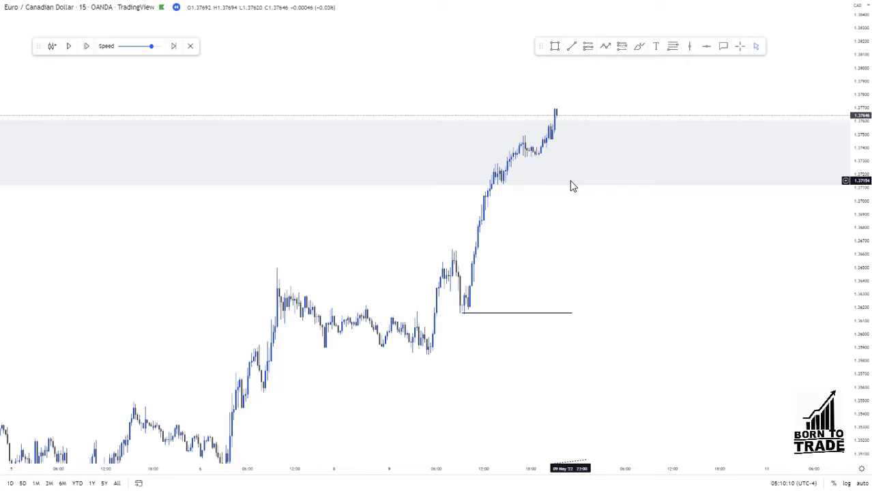
pyautogui.write('4H')
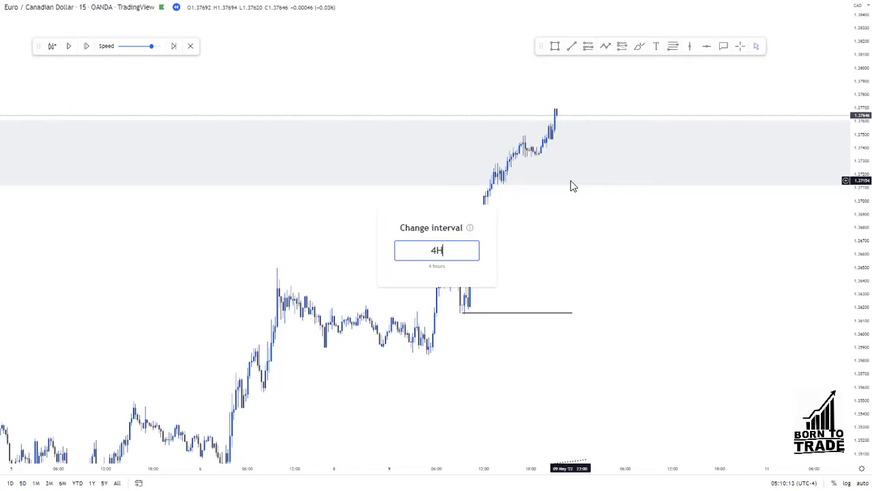
pyautogui.press('Return')
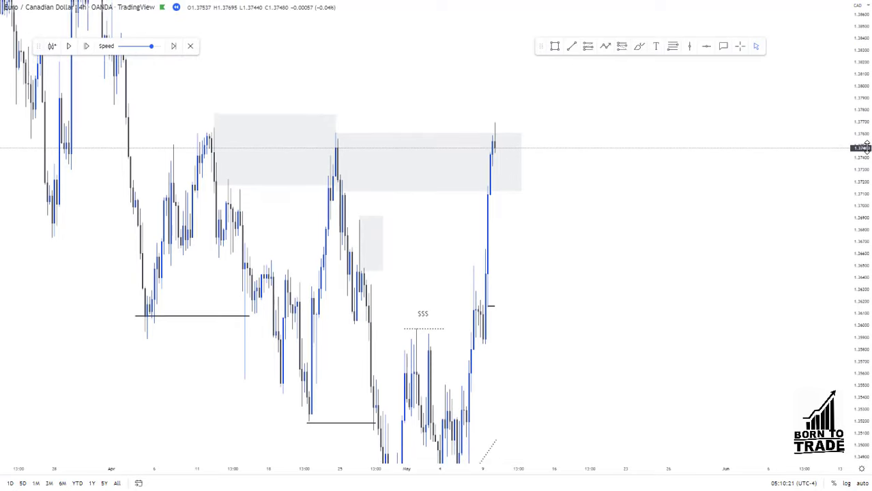
pyautogui.scroll(3, 507, 184)
pyautogui.moveTo(506, 180); pyautogui.dragTo(675, 178)
pyautogui.scroll(4, 532, 180)
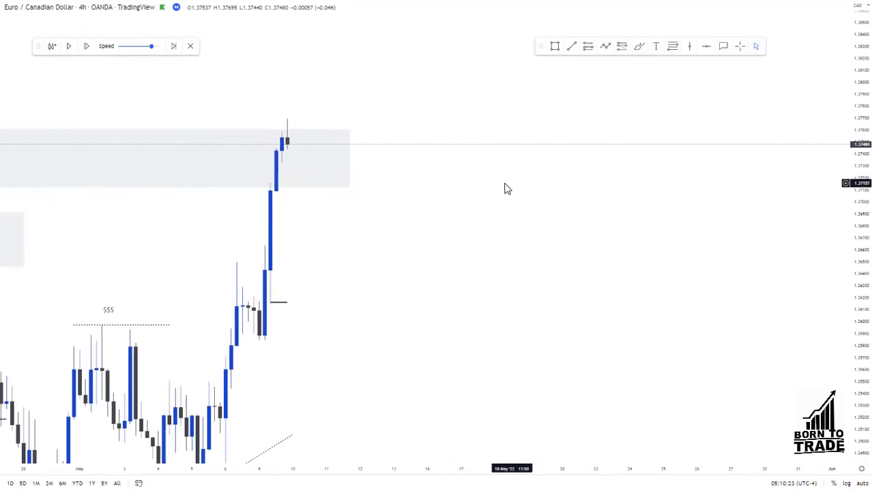
pyautogui.moveTo(433, 184); pyautogui.dragTo(630, 182)
pyautogui.scroll(3, 629, 182)
pyautogui.moveTo(571, 191); pyautogui.dragTo(715, 183)
pyautogui.scroll(-1, 606, 162)
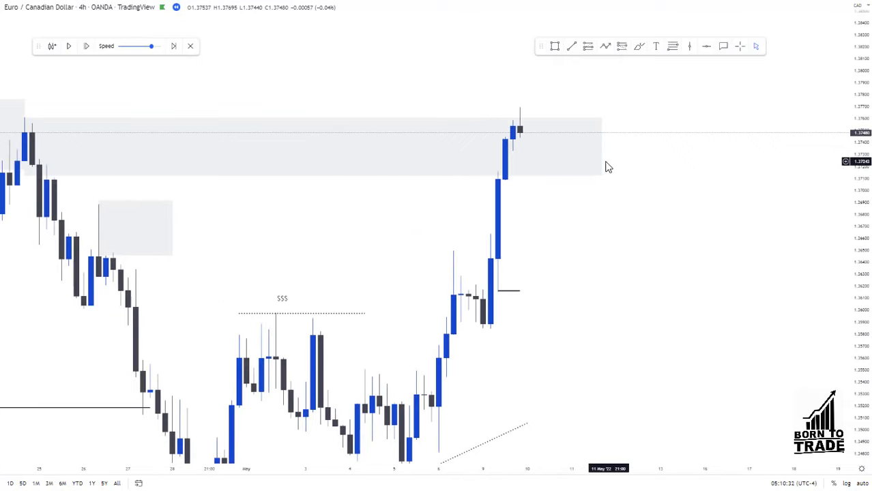
pyautogui.hscroll(-3, 724, 177)
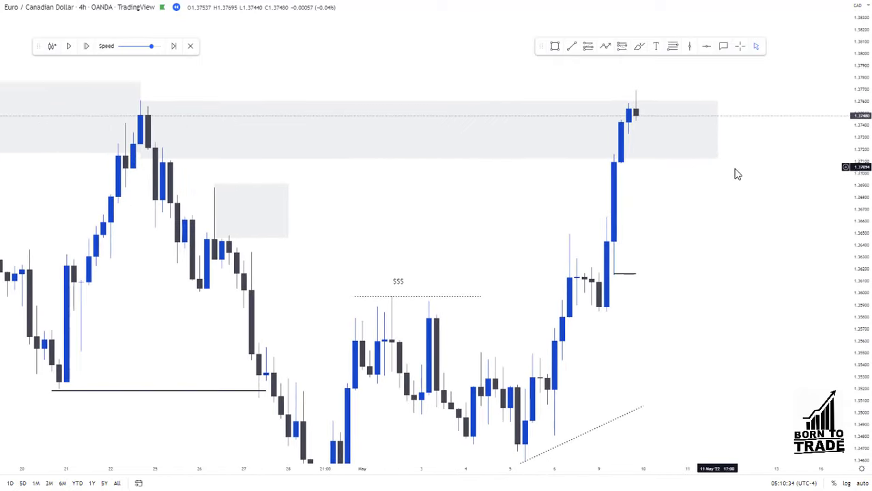
pyautogui.moveTo(866, 172); pyautogui.dragTo(864, 174)
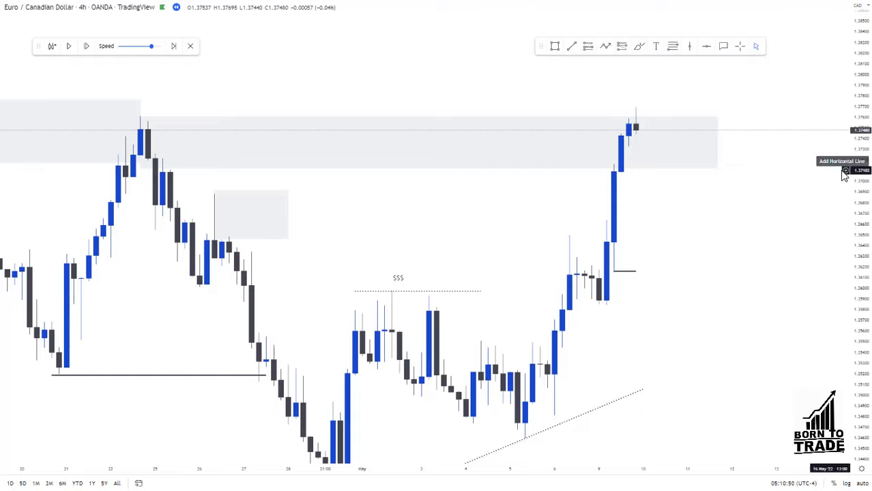
# Step: Return the chart to the 15-minute interval, framing the supply zone, the structure line and the latest candles together
pyautogui.write('1')
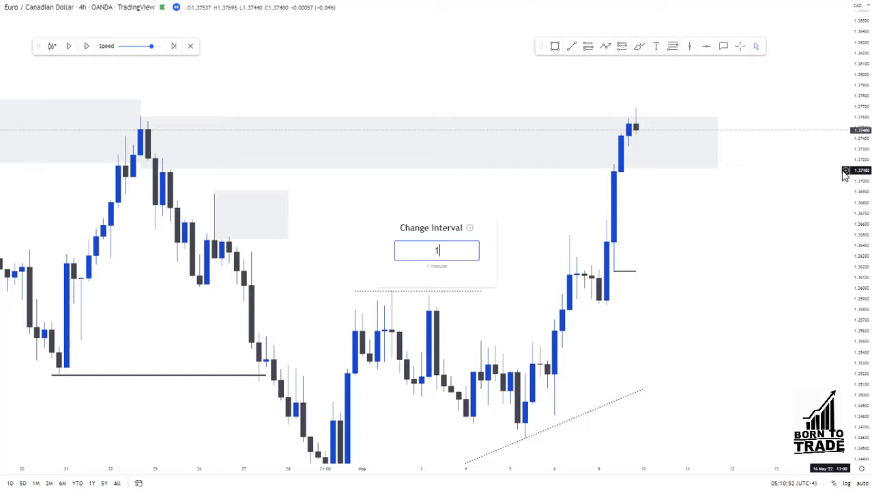
pyautogui.write('5')
pyautogui.press('Return')
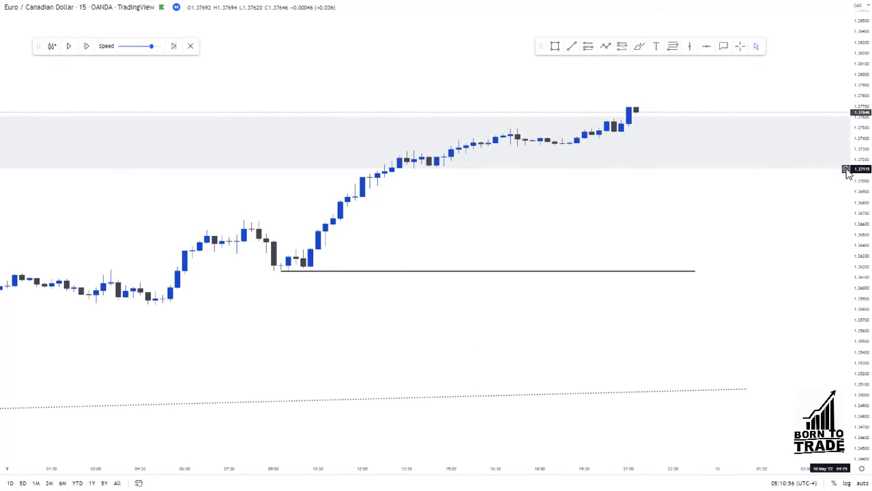
pyautogui.scroll(-3, 844, 174)
pyautogui.moveTo(867, 205); pyautogui.dragTo(866, 167)
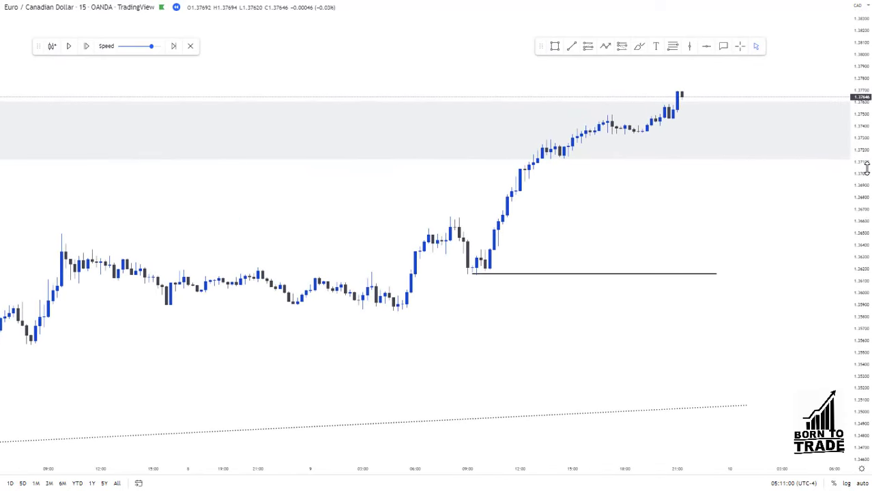
pyautogui.scroll(-1, 771, 191)
pyautogui.moveTo(758, 193); pyautogui.dragTo(683, 215)
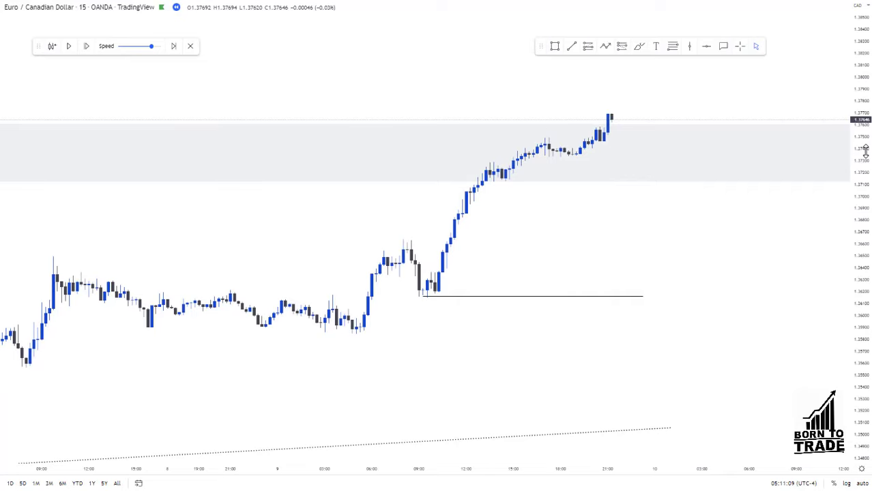
# Step: Move the solid structure line to the 9 May 20:15 low at about 1.3745 and shorten it to end at 10 May 01:45
pyautogui.moveTo(767, 109); pyautogui.dragTo(711, 125)
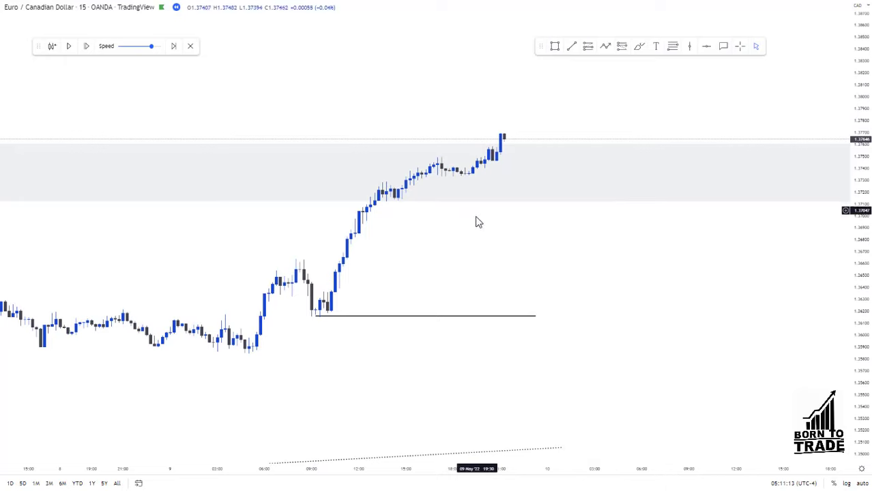
pyautogui.moveTo(463, 317); pyautogui.dragTo(637, 162)
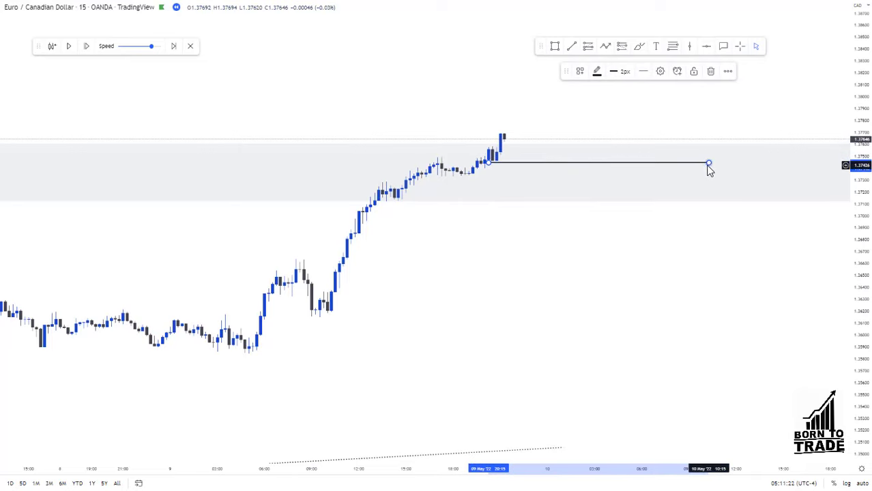
pyautogui.moveTo(709, 164); pyautogui.dragTo(579, 178)
# Step: Switch the chart to the 5-minute interval and examine the latest swing above the structure line
pyautogui.write('5')
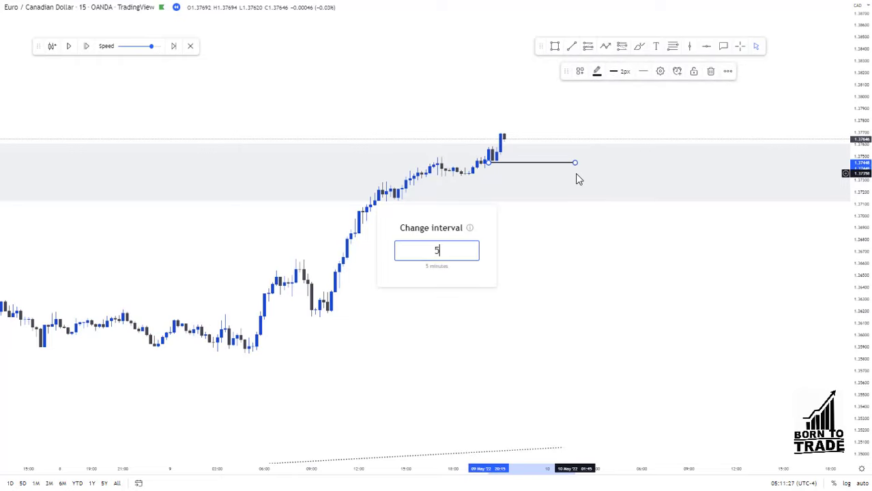
pyautogui.press('Return')
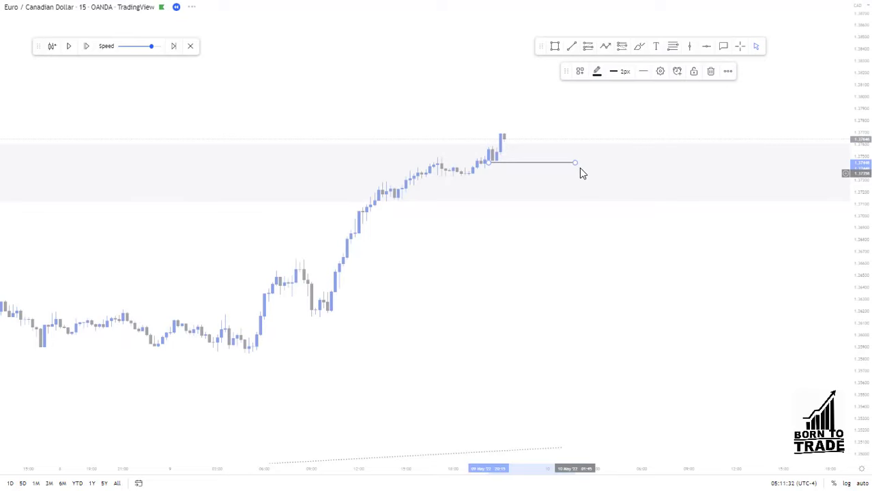
pyautogui.scroll(3, 864, 131)
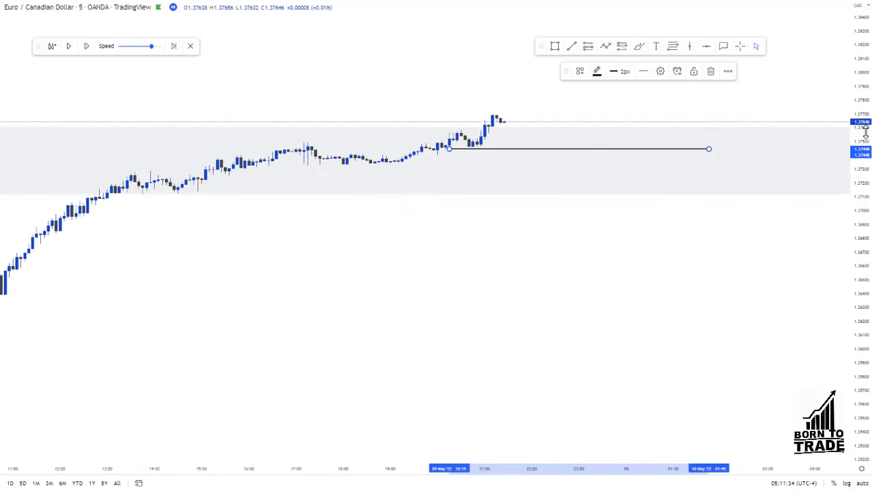
pyautogui.moveTo(826, 98); pyautogui.dragTo(821, 134)
pyautogui.scroll(2, 868, 130)
pyautogui.scroll(1, 868, 130)
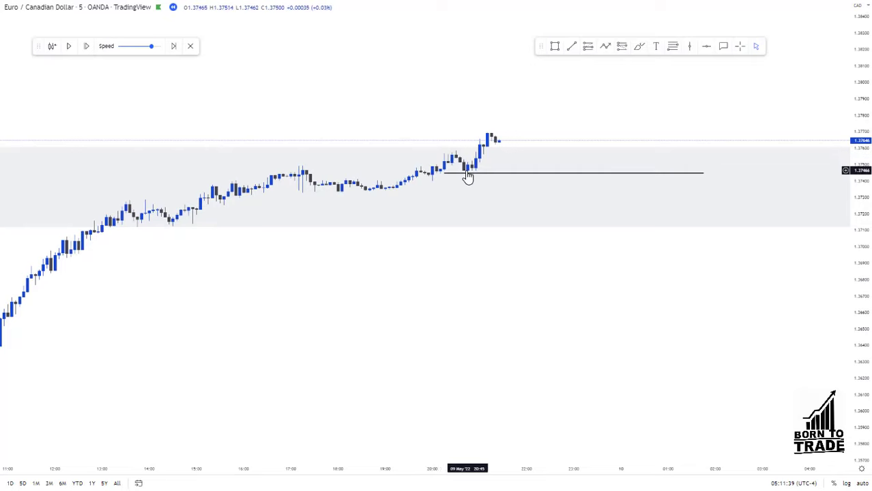
# Step: Trace the latest 5-minute push up from the swing low with red brush strokes and undo them
pyautogui.click(638, 47)
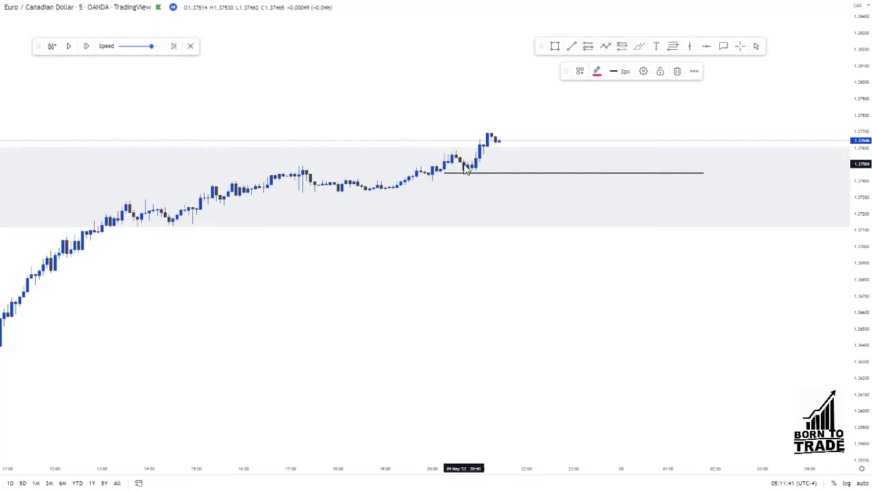
pyautogui.moveTo(464, 158)
pyautogui.mouseDown()
pyautogui.moveTo(473, 167)
pyautogui.moveTo(499, 118)
pyautogui.mouseUp()
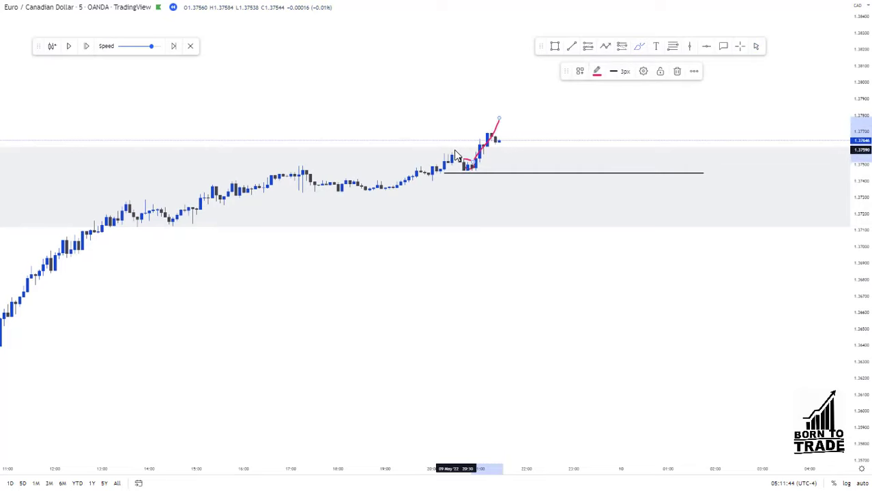
pyautogui.moveTo(460, 150); pyautogui.dragTo(481, 148)
pyautogui.hotkey('ctrl', 'z')
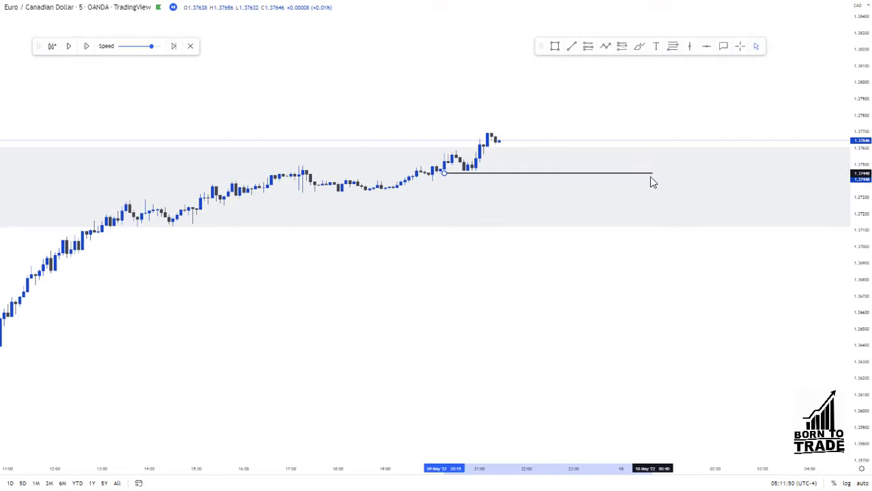
# Step: Shorten the structure line to end at 9 May 22:20 and return the chart to the 15-minute interval
pyautogui.click(543, 174)
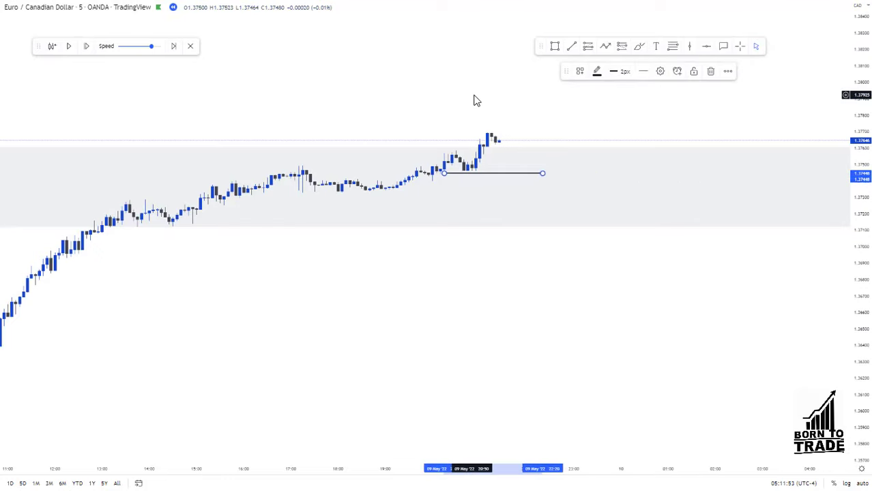
pyautogui.write('15')
pyautogui.press('Return')
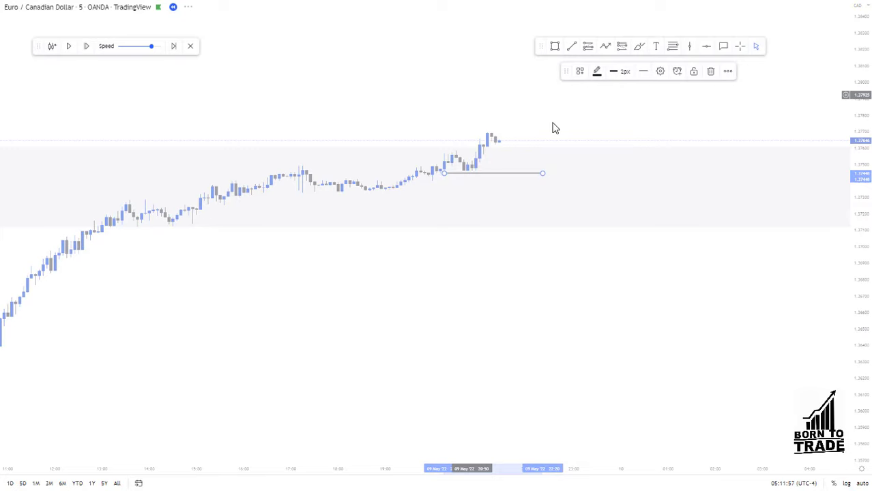
pyautogui.moveTo(543, 127); pyautogui.dragTo(442, 169)
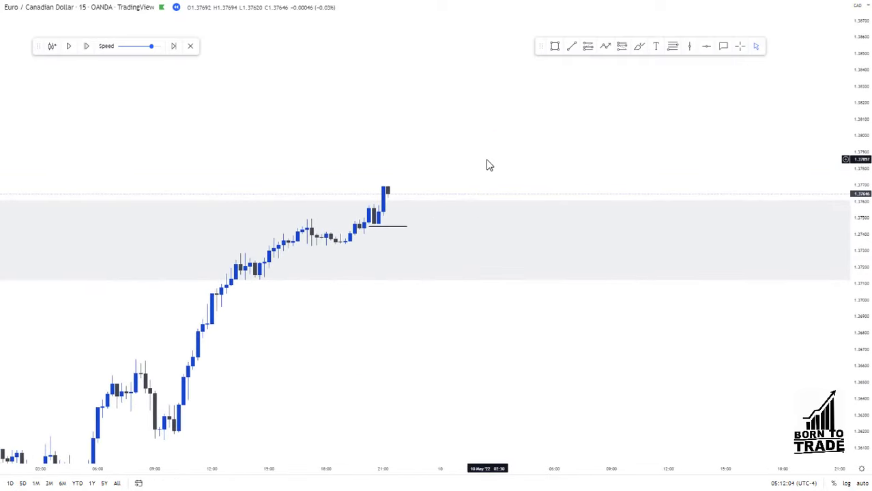
# Step: Replay the 15-minute candles one by one until price trades down to the structure line inside the supply zone
pyautogui.click(87, 49)
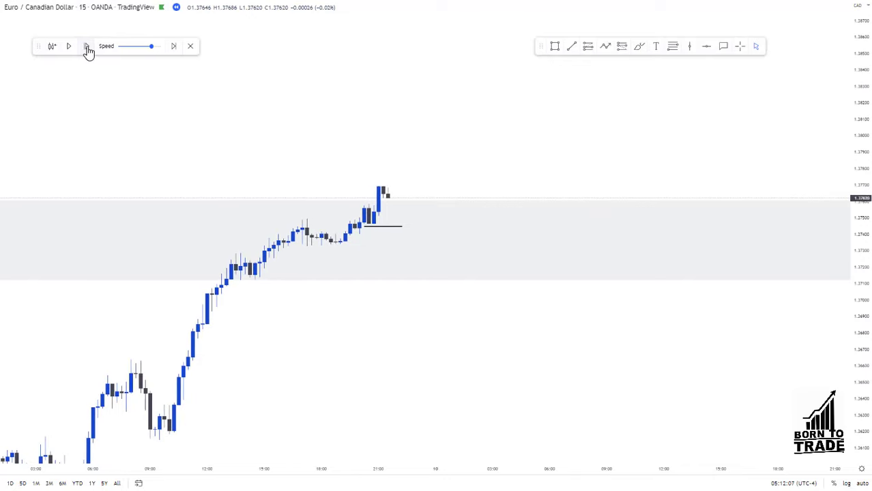
pyautogui.click(88, 49)
pyautogui.click(87, 49)
pyautogui.click(88, 50)
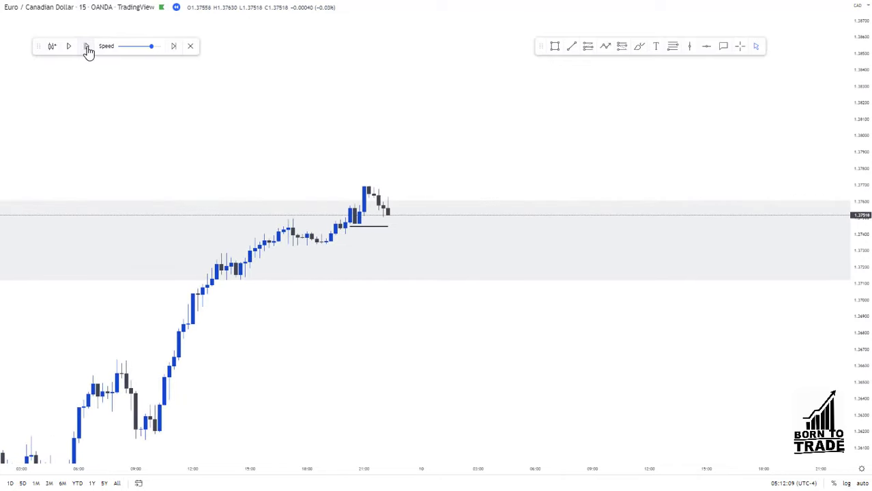
pyautogui.click(87, 49)
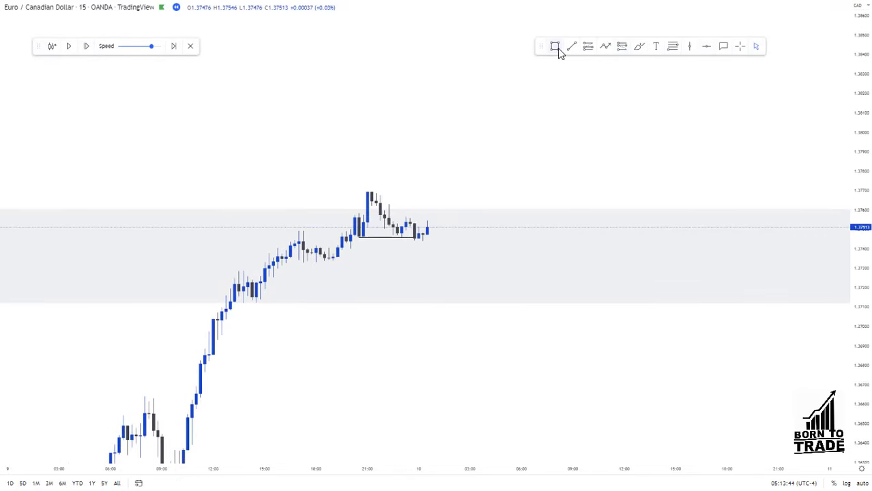
# Step: Draw a rectangle from the 9 May 21:00 high at about 1.3770, extend it to 10 May 05:00, and fill it light orange
pyautogui.click(555, 47)
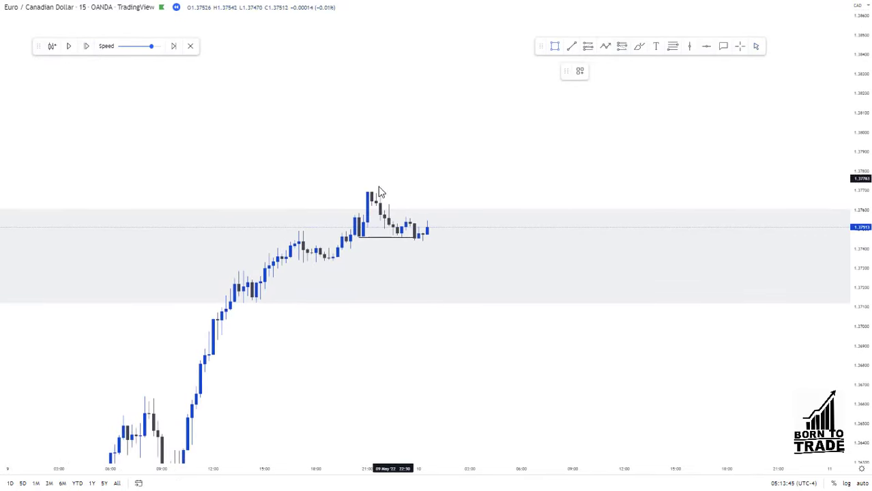
pyautogui.click(367, 192)
pyautogui.click(380, 227)
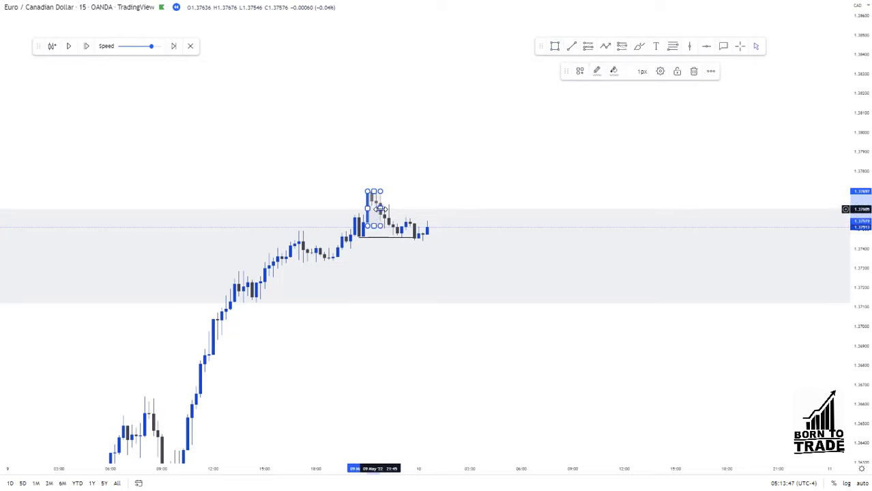
pyautogui.moveTo(381, 209); pyautogui.dragTo(505, 209)
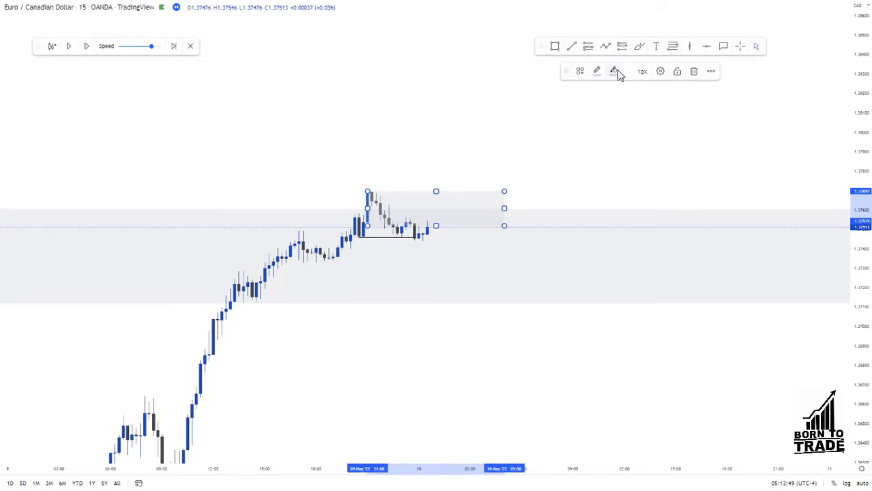
pyautogui.click(615, 71)
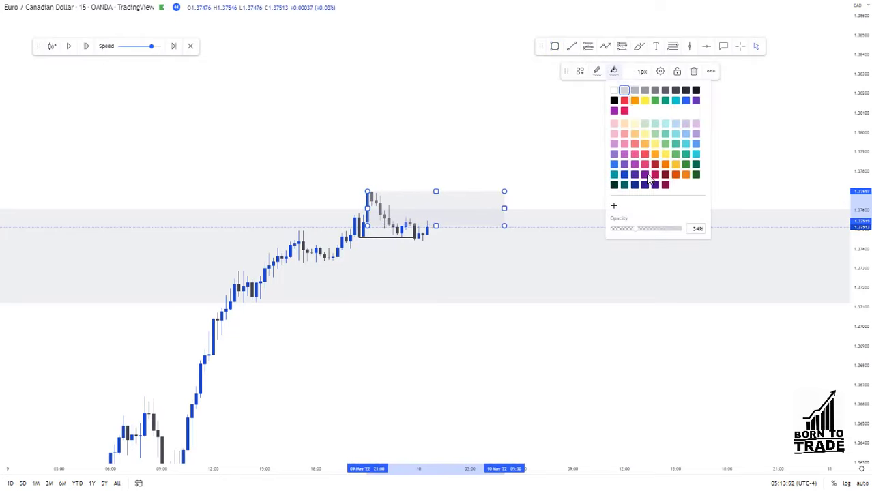
pyautogui.click(644, 143)
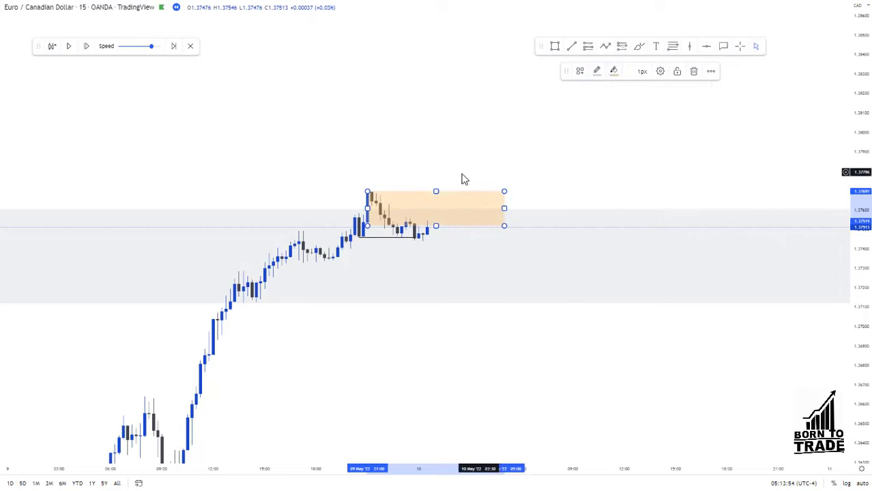
pyautogui.click(462, 179)
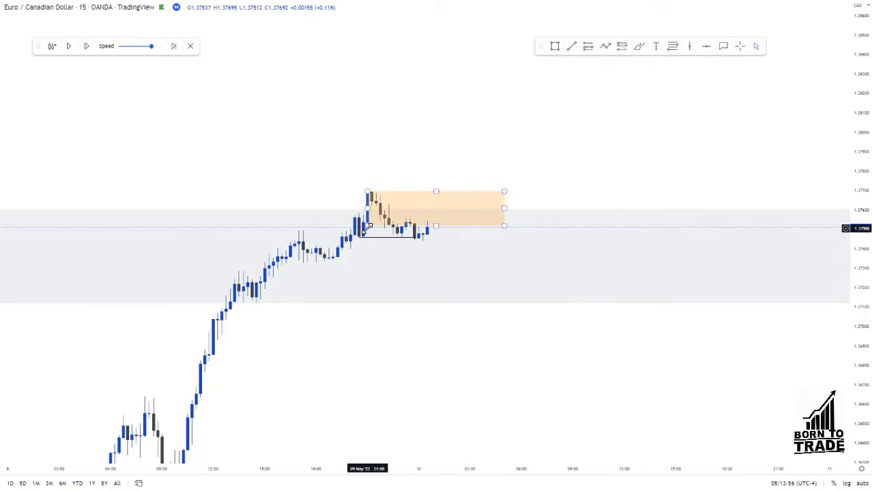
# Step: Tighten the orange zone to start at the 9 May 21:15 candle, with its lower edge at about 1.3760
pyautogui.moveTo(367, 228); pyautogui.dragTo(372, 202)
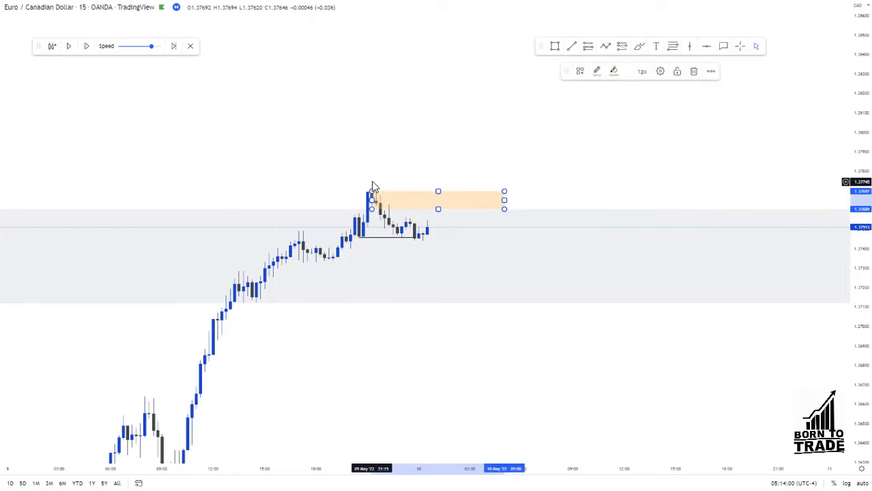
pyautogui.click(374, 184)
pyautogui.click(370, 192)
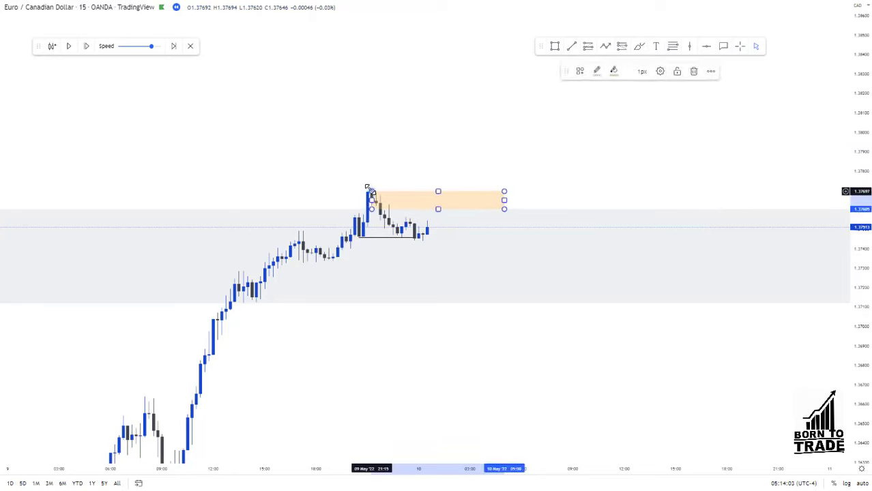
pyautogui.click(382, 180)
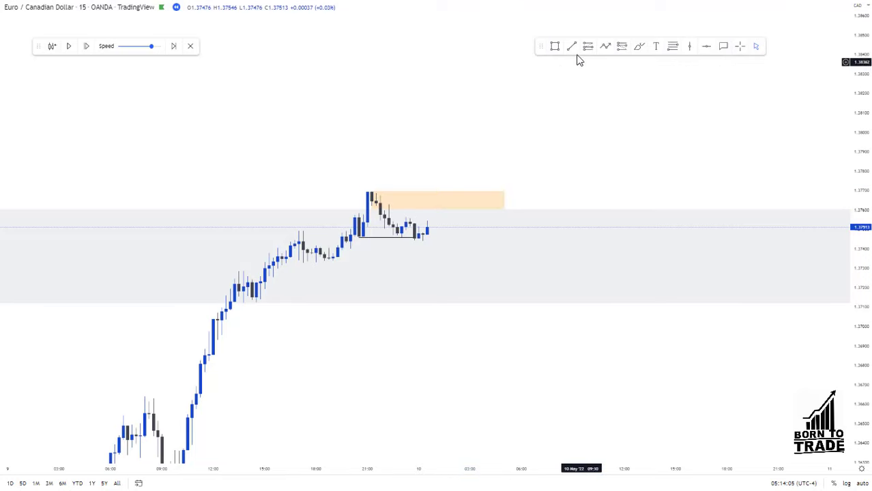
# Step: Place a short position with entry at the orange zone's lower edge, about 1.3760, and its stop just above the zone at about 1.3771
pyautogui.click(625, 51)
pyautogui.click(461, 210)
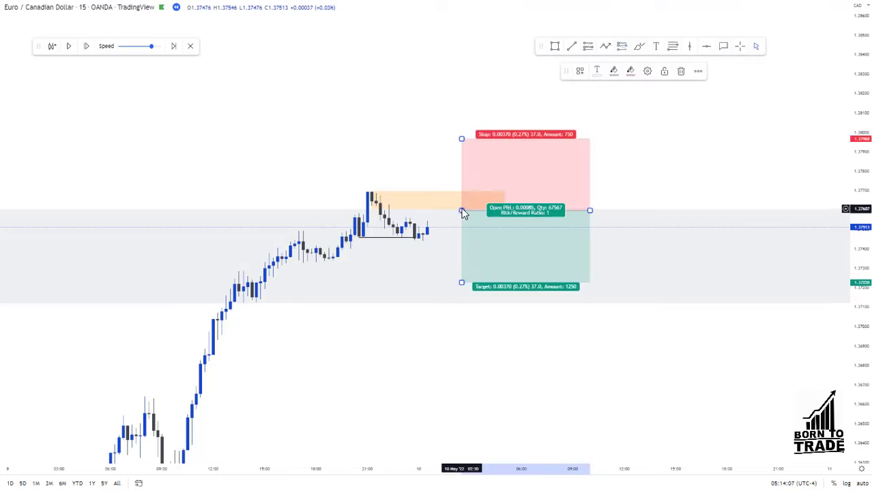
pyautogui.moveTo(462, 139)
pyautogui.mouseDown()
pyautogui.moveTo(476, 188)
pyautogui.moveTo(452, 210)
pyautogui.mouseUp()
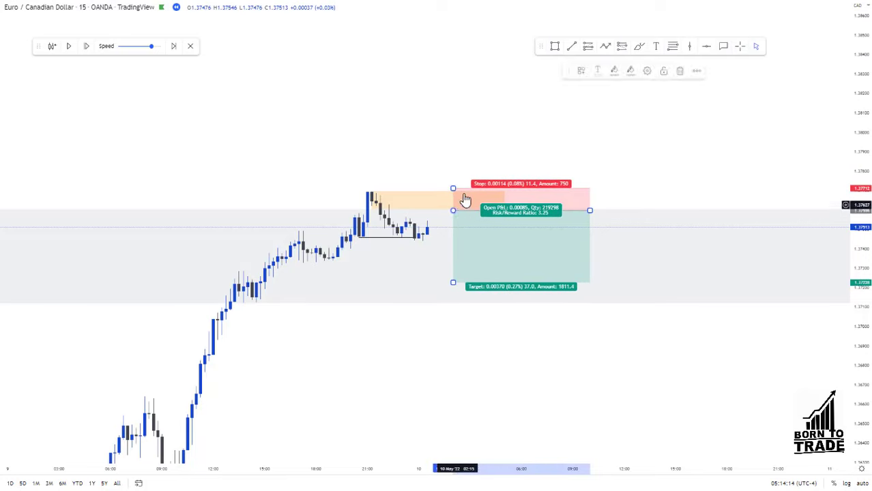
pyautogui.click(642, 230)
# Step: Mark the 9 May swing low with a horizontal line at about 1.3615 and lower the short position's target to it
pyautogui.scroll(-2, 645, 231)
pyautogui.moveTo(863, 269); pyautogui.dragTo(865, 300)
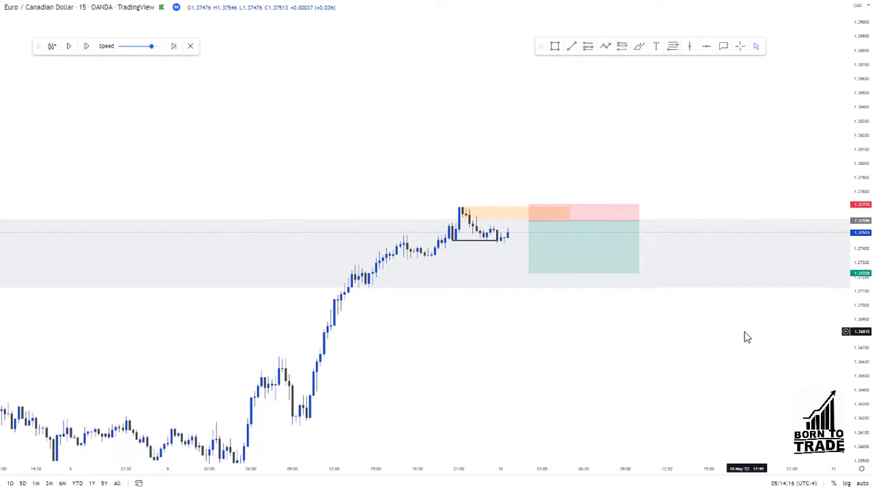
pyautogui.scroll(-2, 690, 336)
pyautogui.moveTo(619, 357); pyautogui.dragTo(548, 235)
pyautogui.moveTo(567, 151); pyautogui.dragTo(567, 293)
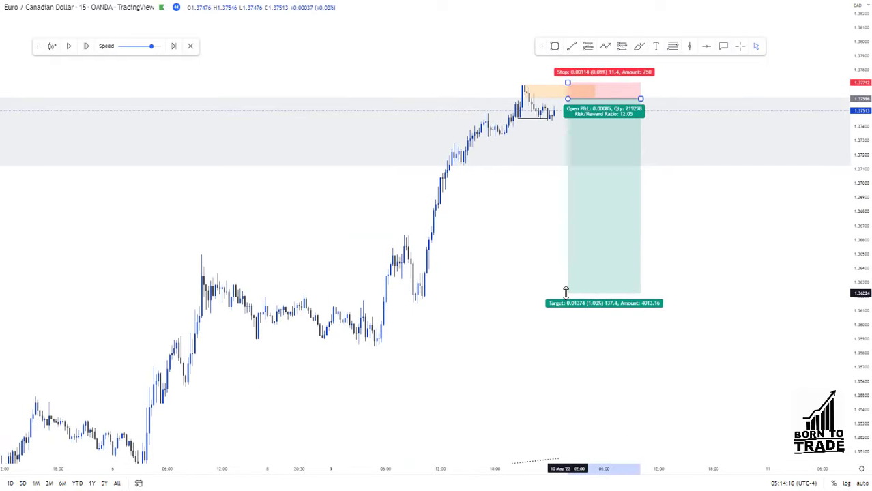
pyautogui.click(426, 330)
pyautogui.click(413, 304)
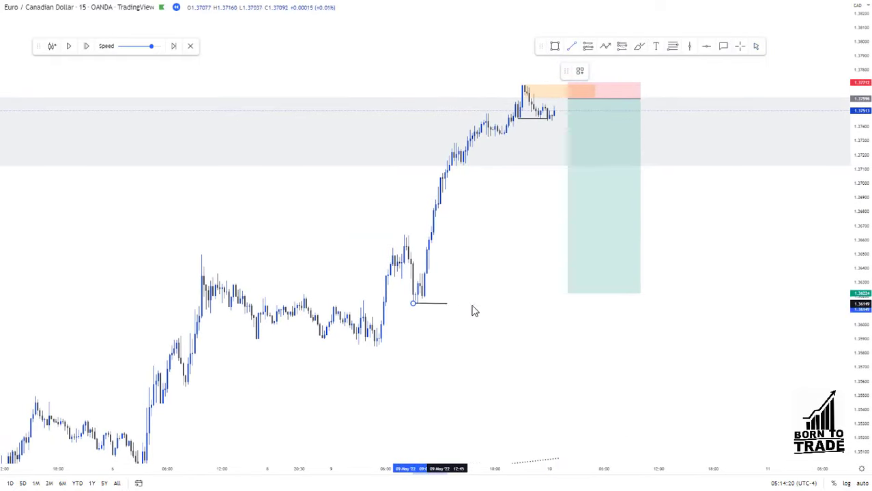
pyautogui.moveTo(465, 305); pyautogui.dragTo(467, 305)
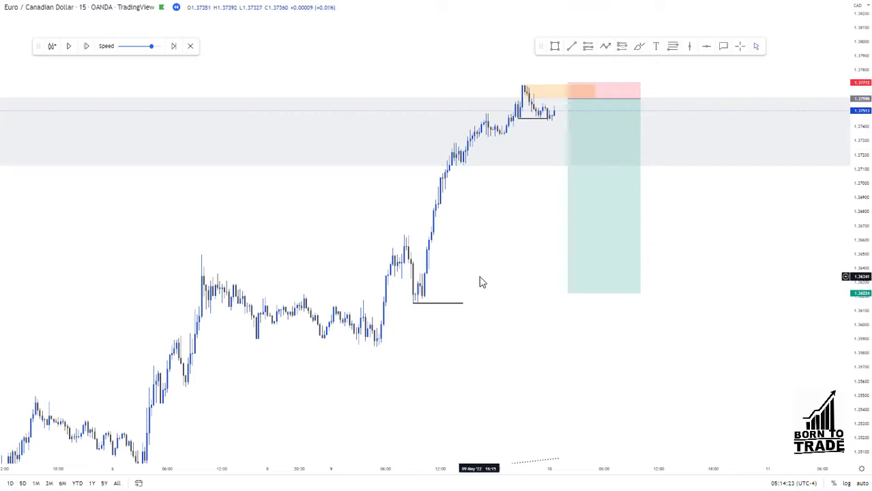
pyautogui.moveTo(568, 293); pyautogui.dragTo(567, 302)
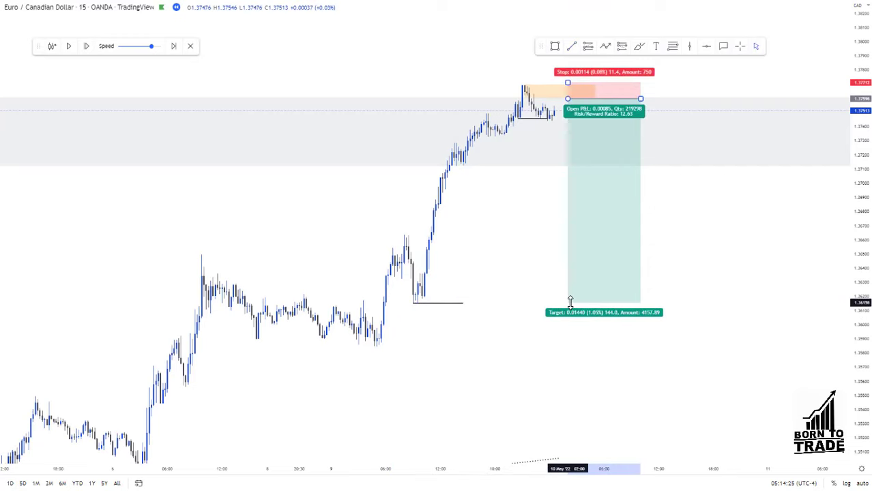
# Step: Draw a horizontal line from the 29 April swing low at about 1.3389 and extend it past 10 May
pyautogui.scroll(-3, 765, 345)
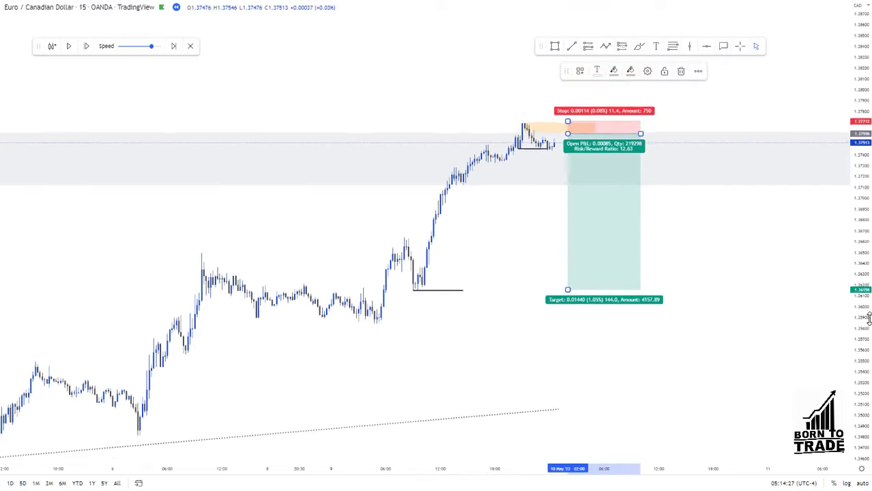
pyautogui.scroll(-3, 765, 345)
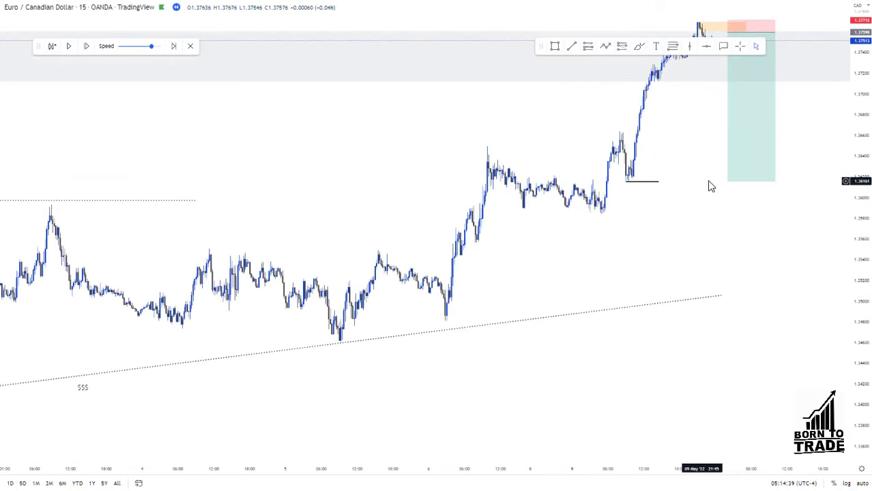
pyautogui.scroll(-3, 604, 236)
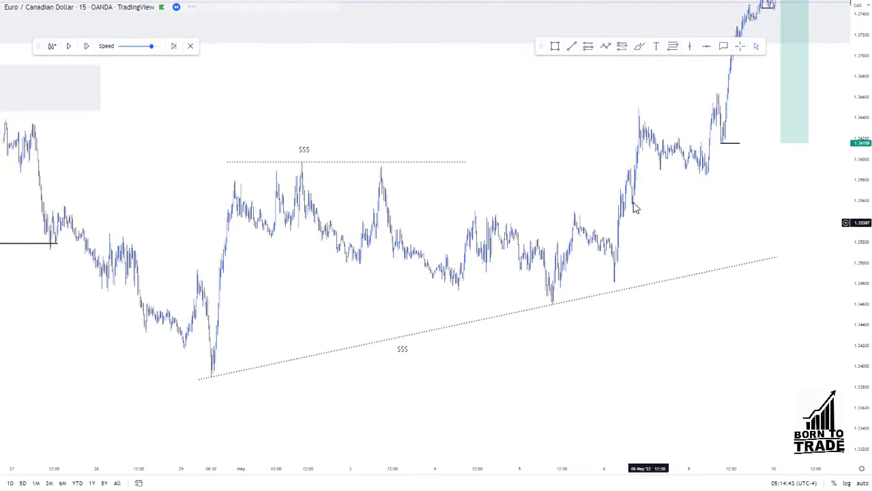
pyautogui.click(571, 48)
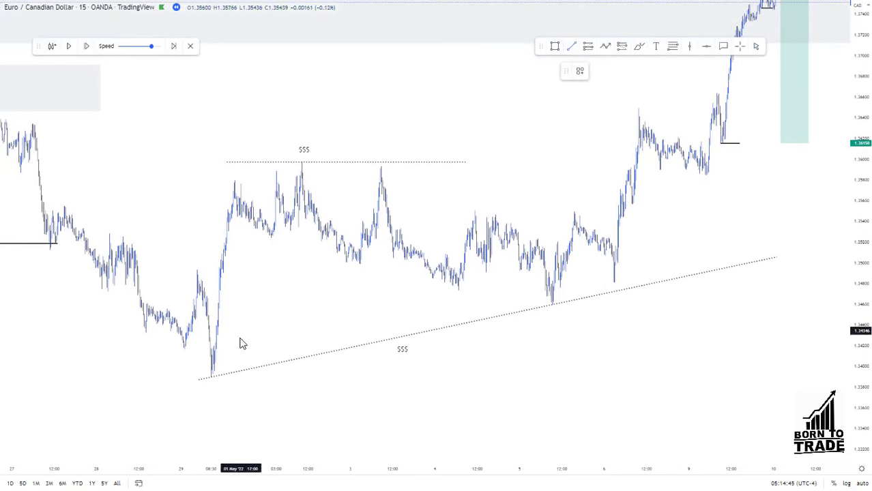
pyautogui.click(213, 378)
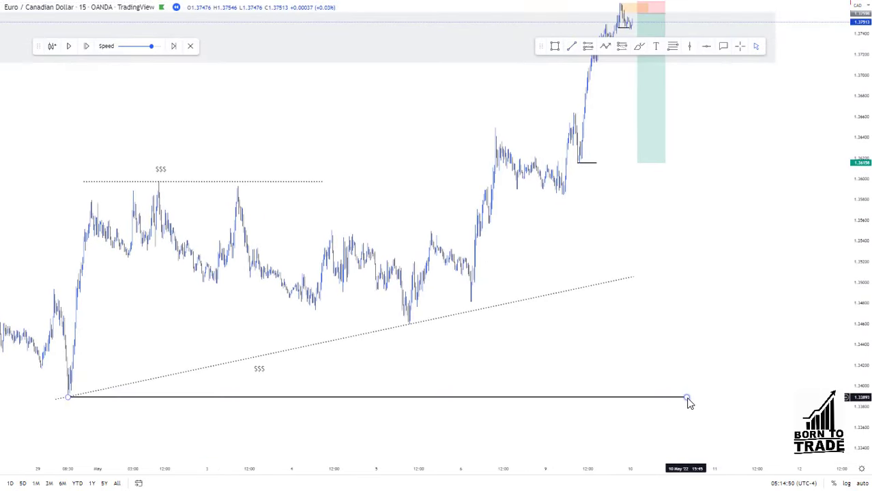
pyautogui.moveTo(690, 403); pyautogui.dragTo(810, 396)
# Step: Advance the replay bar by bar to the 10 May 01:15 candle
pyautogui.moveTo(651, 157); pyautogui.dragTo(676, 345)
pyautogui.scroll(3, 740, 329)
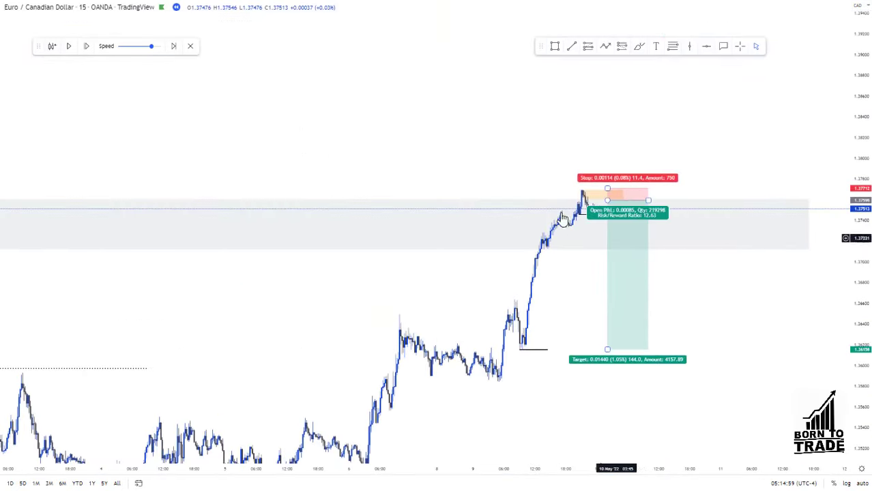
pyautogui.scroll(5, 534, 197)
pyautogui.scroll(7, 837, 247)
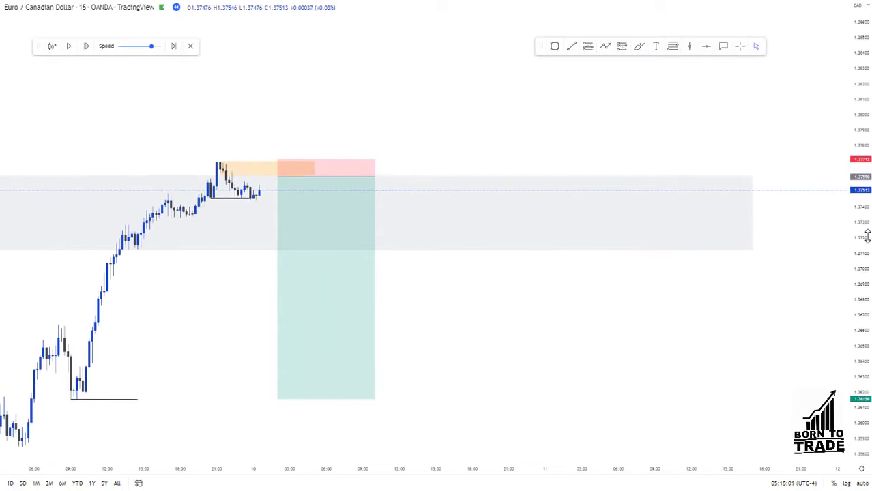
pyautogui.scroll(2, 868, 236)
pyautogui.scroll(-1, 479, 270)
pyautogui.moveTo(484, 272); pyautogui.dragTo(605, 322)
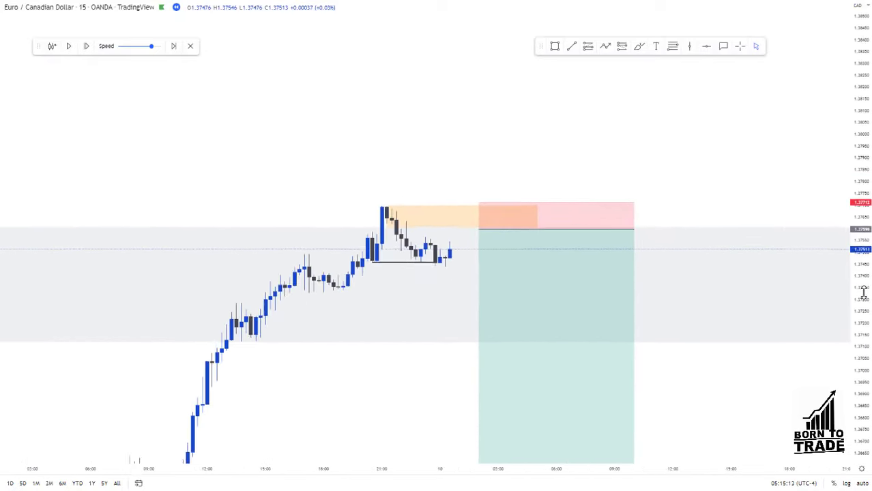
pyautogui.scroll(2, 863, 294)
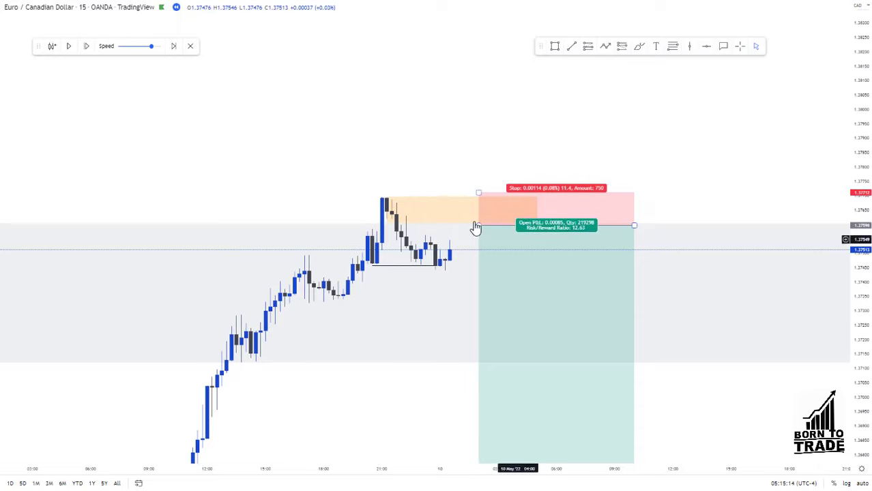
pyautogui.click(87, 47)
pyautogui.click(88, 47)
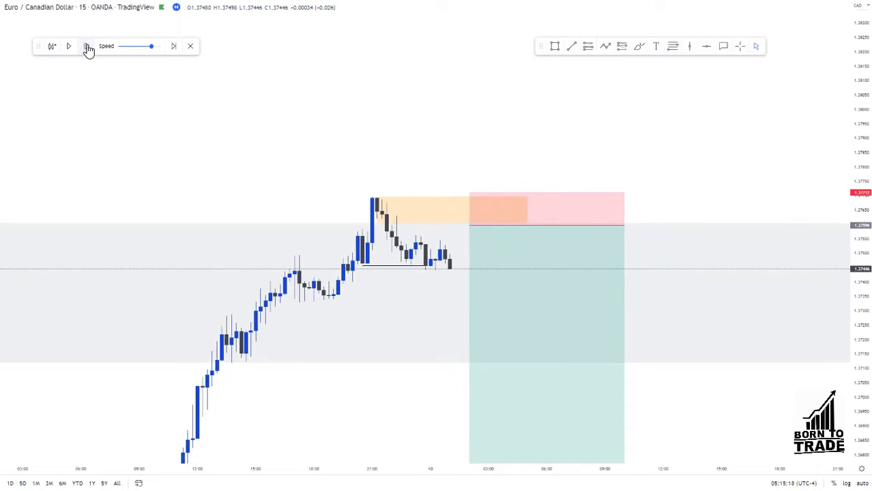
pyautogui.click(87, 47)
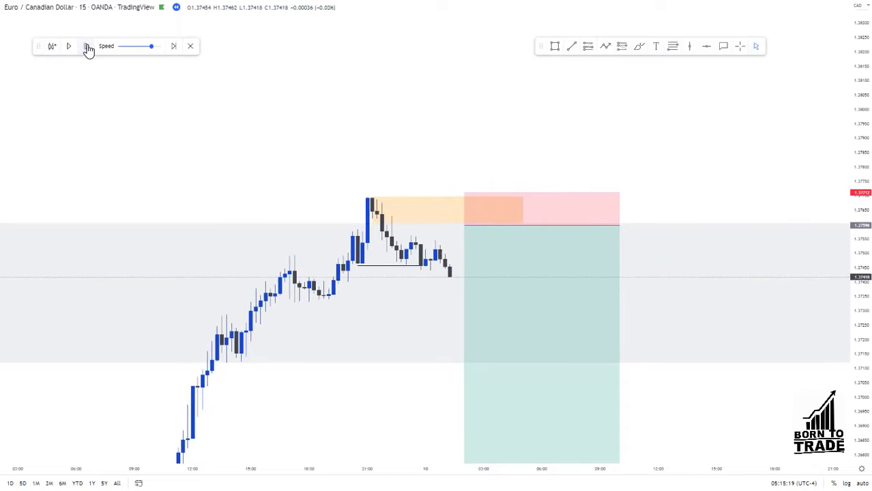
# Step: Extend the structure-break line at about 1.3746 to the 10 May 01:00 candle
pyautogui.click(447, 268)
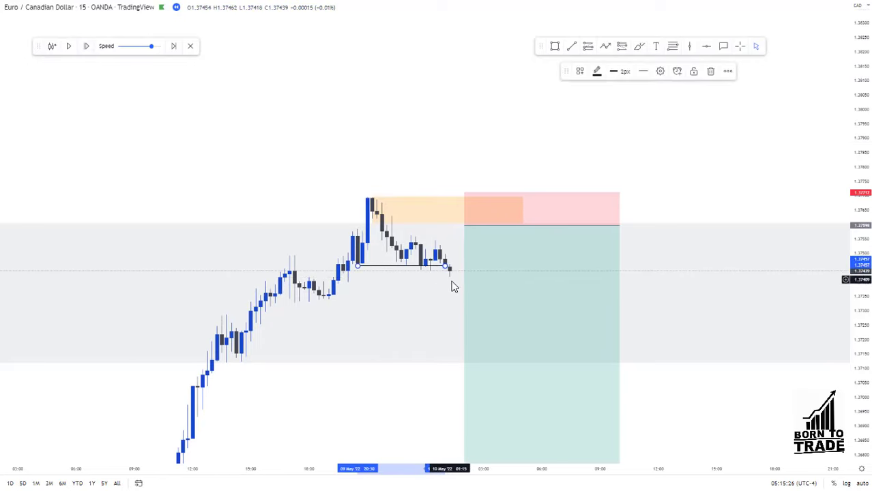
pyautogui.click(510, 174)
pyautogui.scroll(2, 867, 211)
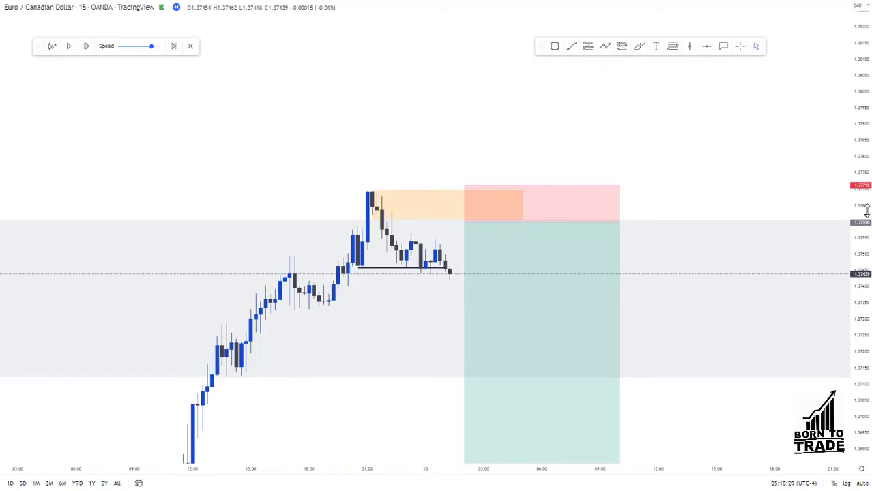
pyautogui.moveTo(866, 212); pyautogui.dragTo(867, 208)
# Step: Advance the replay bar by bar to the 10 May 03:30 candle, where price trades into the orange zone
pyautogui.click(86, 51)
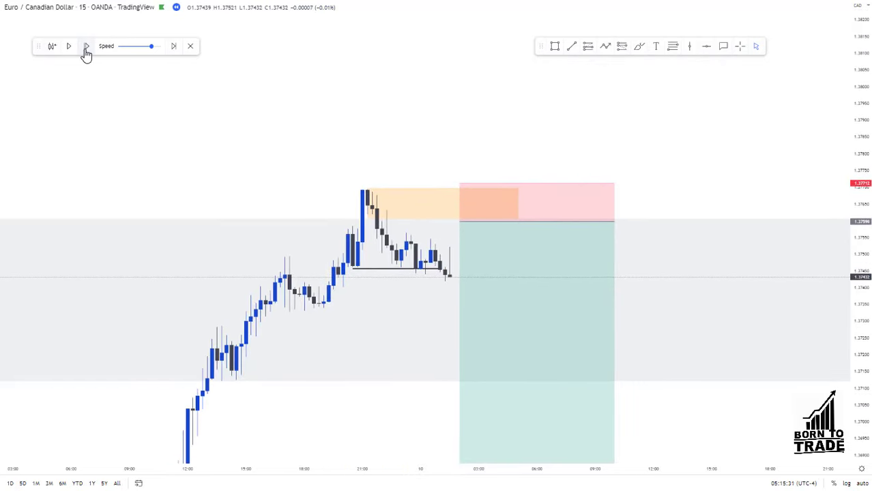
pyautogui.click(86, 50)
pyautogui.click(86, 49)
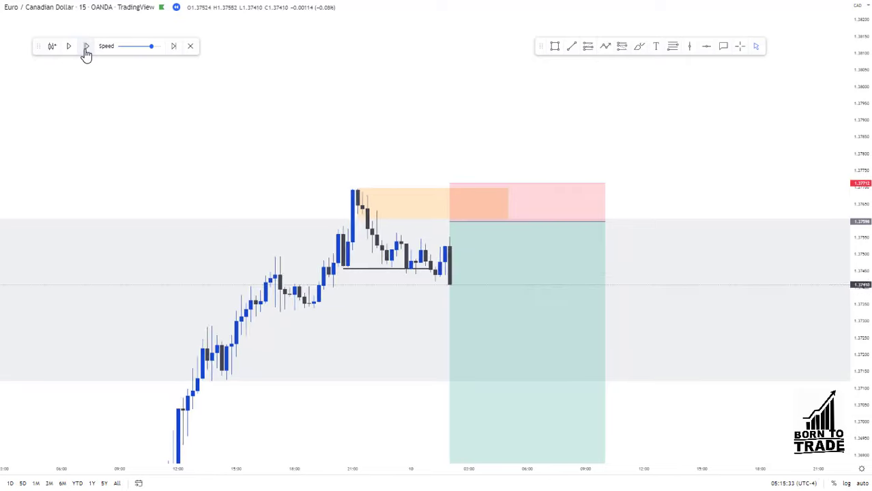
pyautogui.click(86, 49)
pyautogui.click(86, 49)
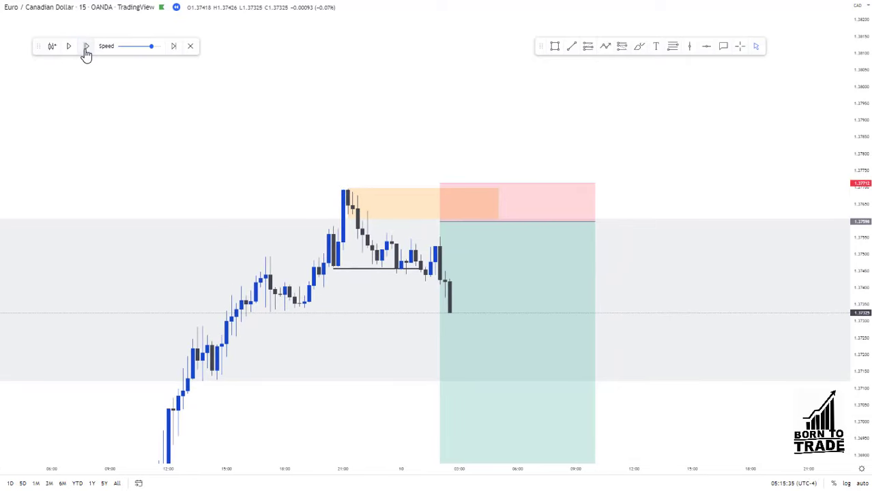
pyautogui.click(86, 49)
pyautogui.click(86, 49)
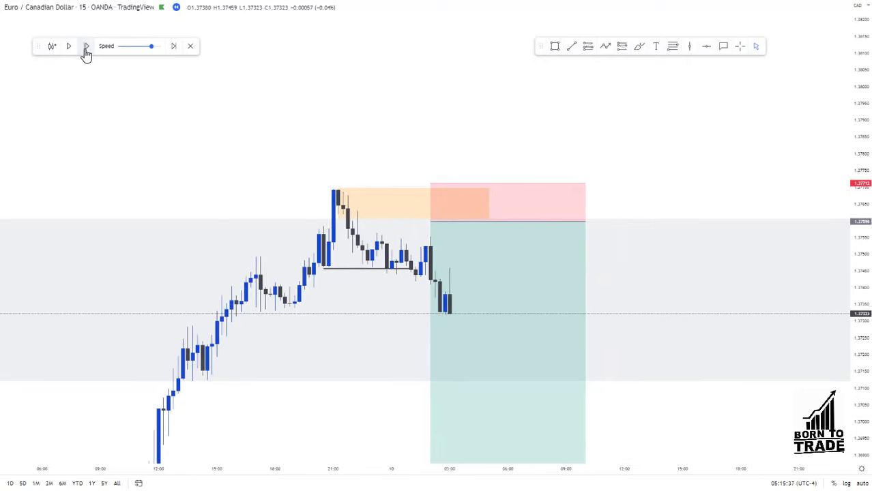
pyautogui.click(86, 49)
pyautogui.click(86, 49)
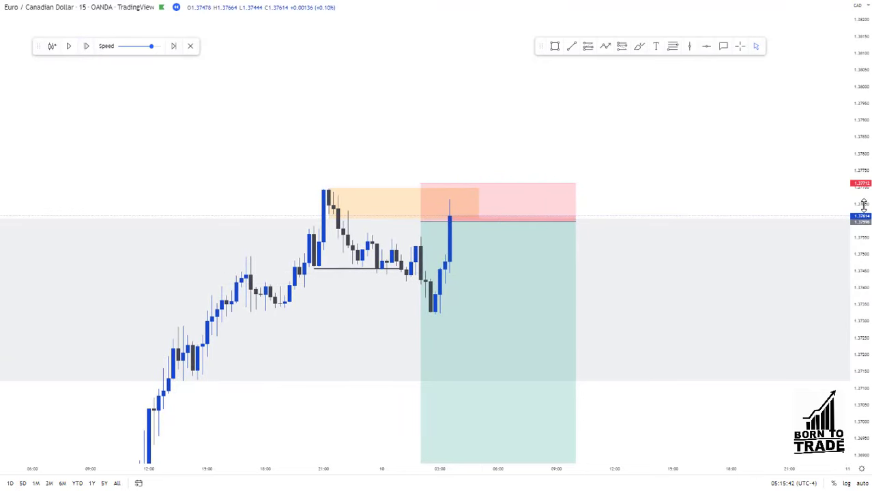
# Step: Move the short position's start to the 10 May 03:30 candle and raise its entry to about 1.3761
pyautogui.moveTo(864, 205); pyautogui.dragTo(864, 229)
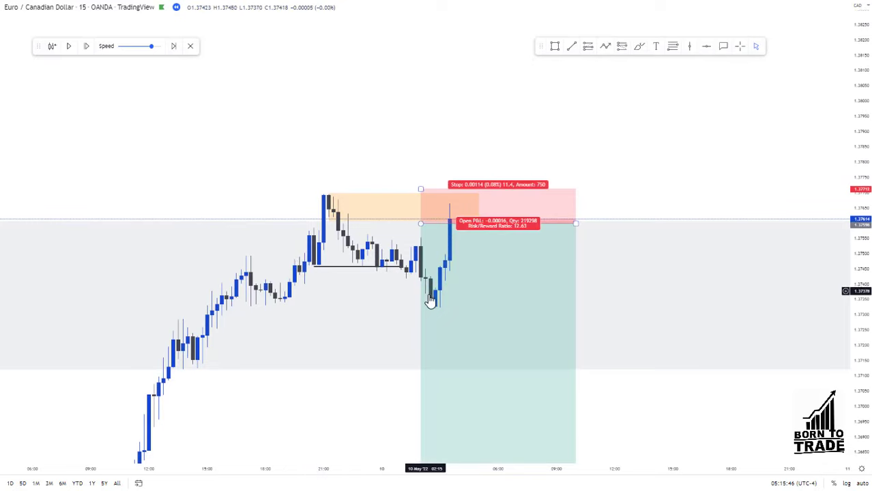
pyautogui.moveTo(421, 224); pyautogui.dragTo(450, 220)
pyautogui.scroll(-2, 563, 222)
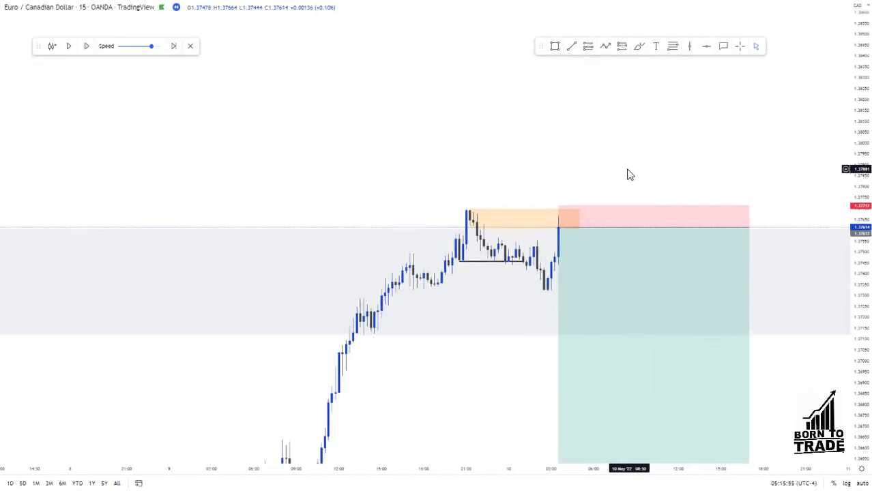
# Step: Examine the short position from its stop above the orange zone down to its target at the 9 May swing low
pyautogui.hscroll(3, 627, 173)
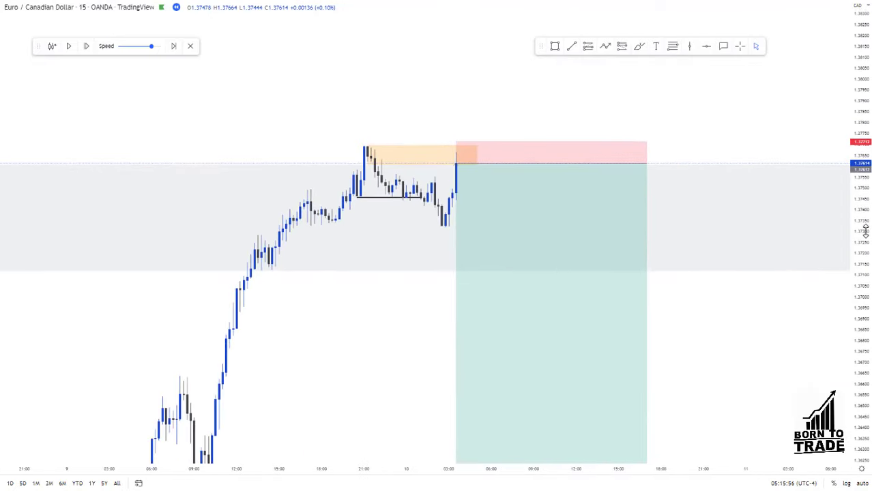
pyautogui.scroll(2, 864, 231)
pyautogui.scroll(-1, 745, 267)
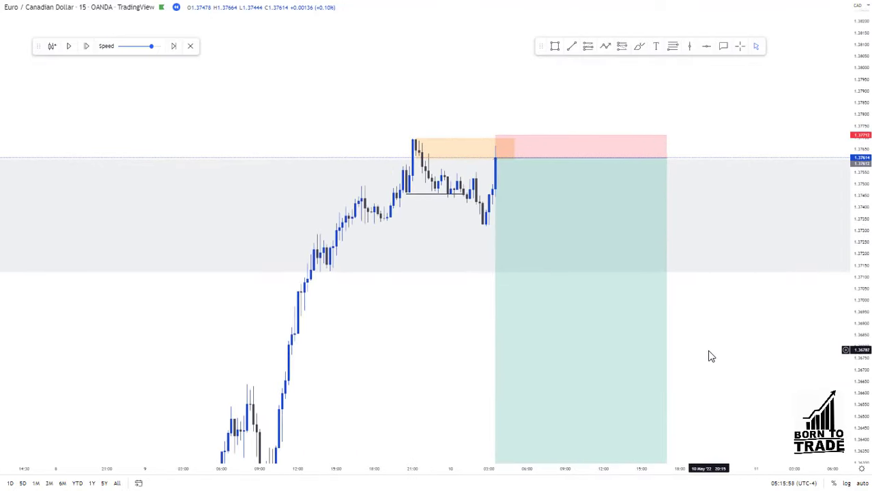
pyautogui.moveTo(703, 350); pyautogui.dragTo(688, 316)
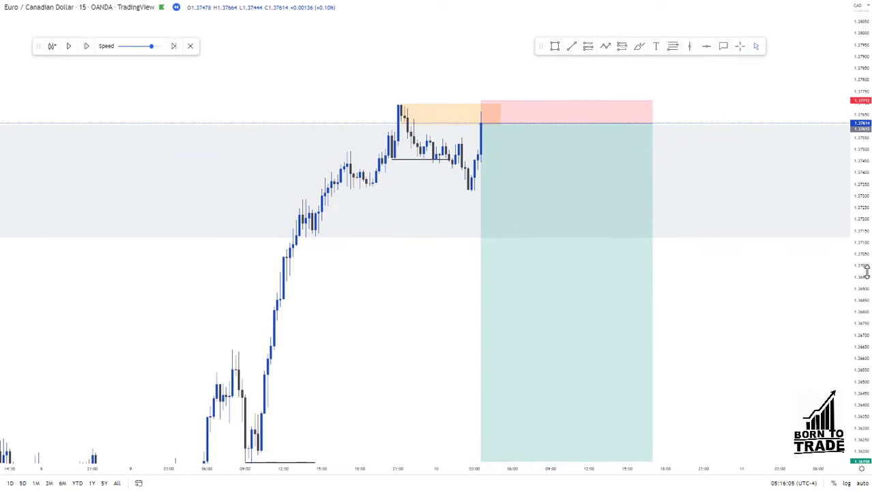
pyautogui.scroll(-2, 867, 273)
pyautogui.scroll(-1, 815, 294)
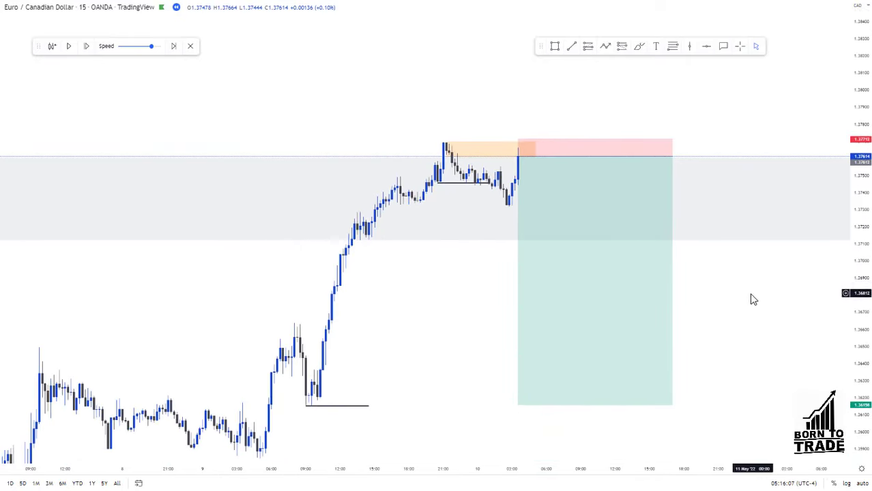
pyautogui.moveTo(754, 300); pyautogui.dragTo(733, 257)
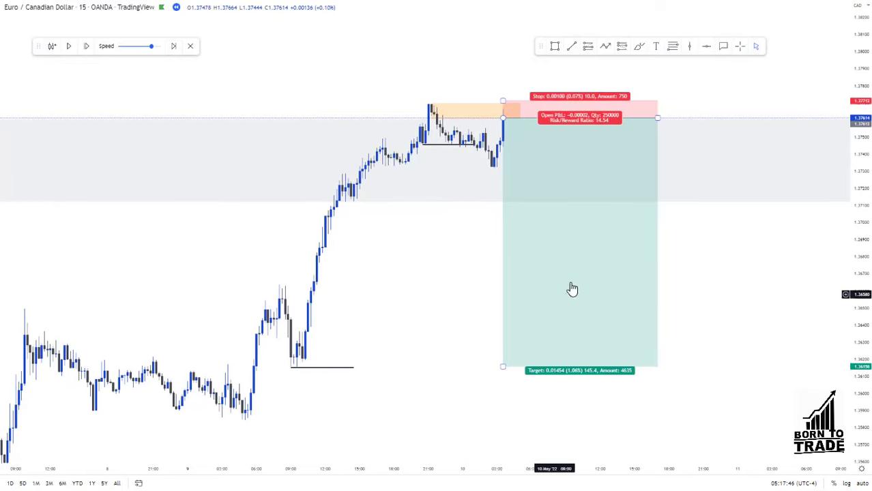
pyautogui.moveTo(863, 296); pyautogui.dragTo(863, 310)
pyautogui.scroll(-1, 830, 315)
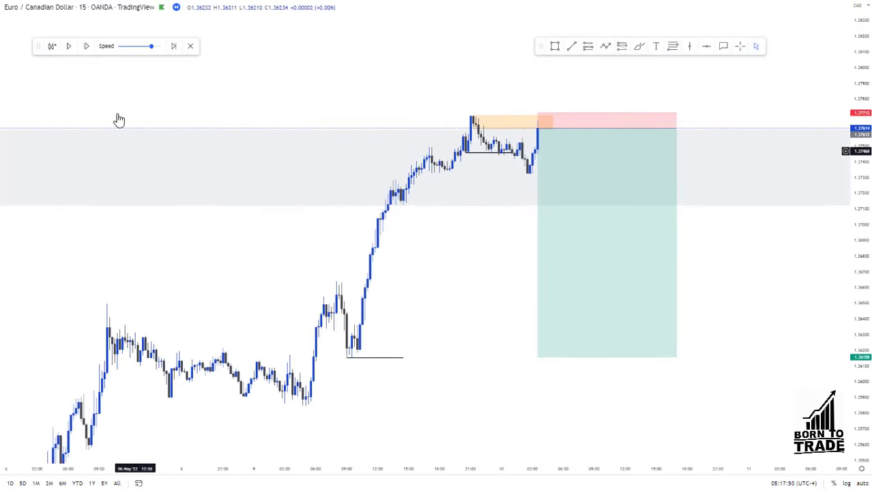
# Step: Advance the replay bar by bar to the 10 May 05:00 candle
pyautogui.click(87, 46)
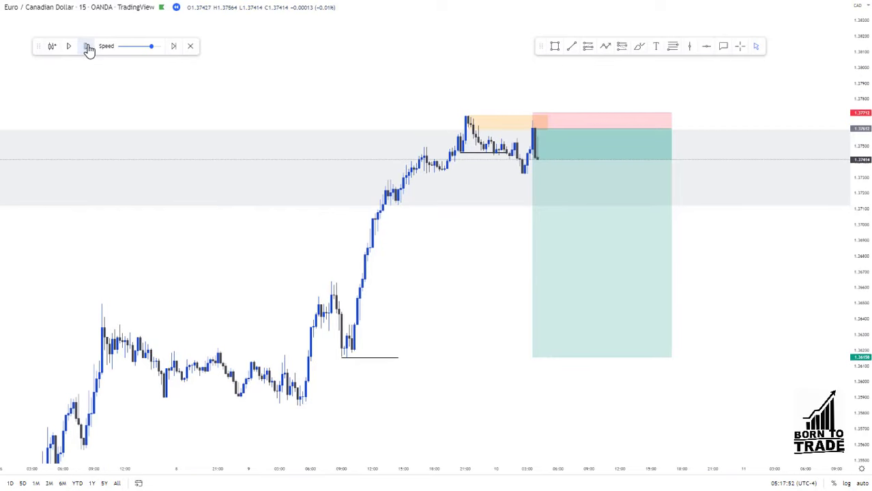
pyautogui.click(87, 47)
pyautogui.click(87, 47)
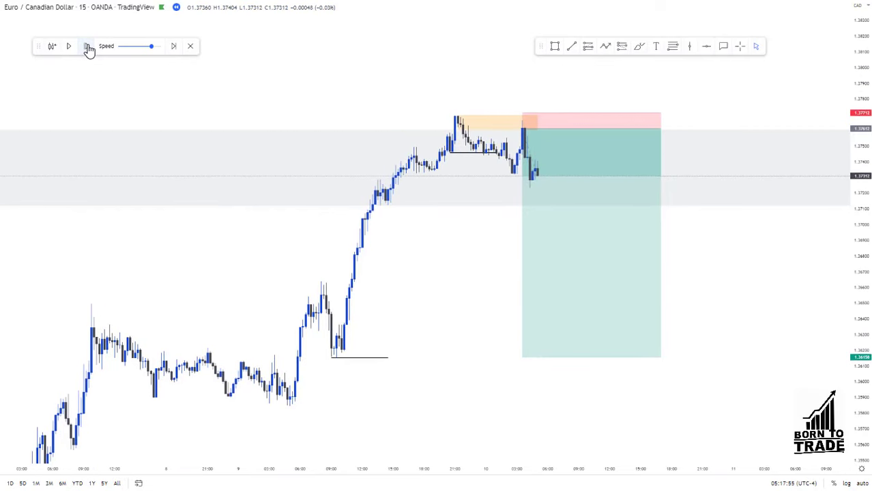
pyautogui.click(88, 46)
# Step: Mark the new structure break with a short horizontal line from the 10 May 02:30 low at about 1.3731
pyautogui.scroll(2, 517, 214)
pyautogui.click(516, 214)
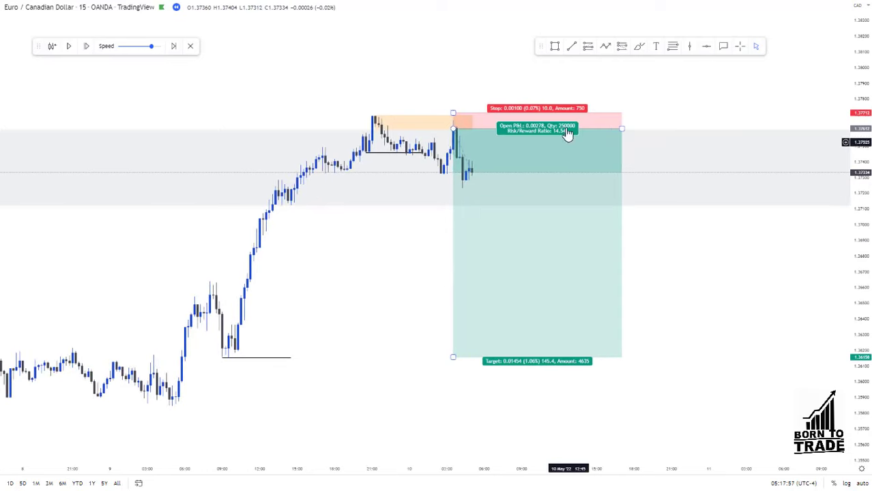
pyautogui.click(572, 46)
pyautogui.click(440, 176)
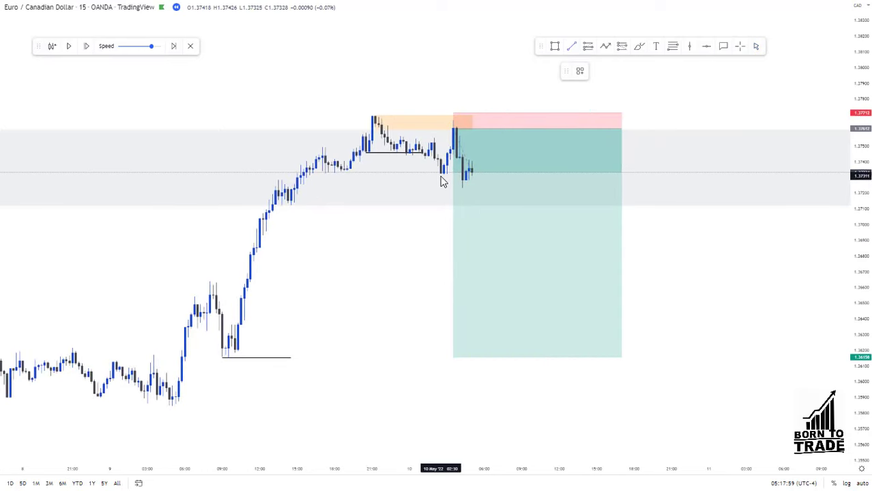
pyautogui.click(462, 177)
pyautogui.click(559, 82)
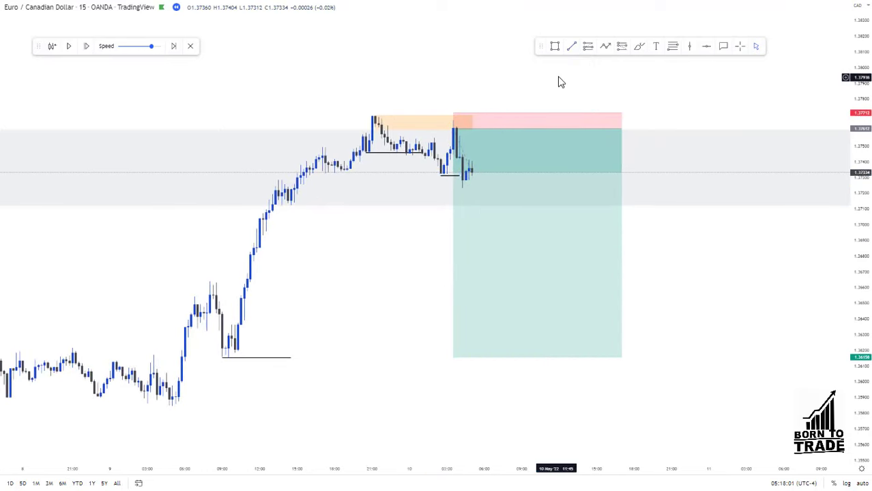
# Step: Draw an orange zone from 10 May 03:30 to 20:00 between about 1.3767 and 1.3745, and narrow the short position to end at 07:45
pyautogui.click(556, 48)
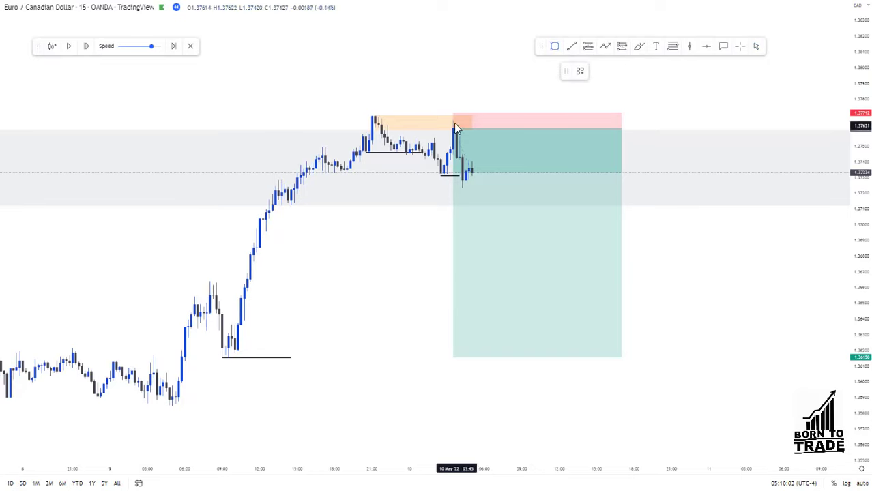
pyautogui.moveTo(454, 120); pyautogui.dragTo(659, 154)
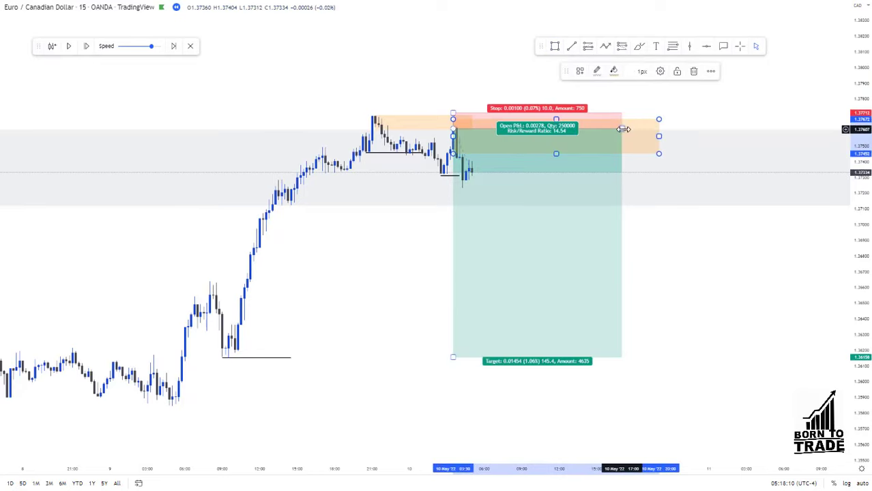
pyautogui.moveTo(624, 129); pyautogui.dragTo(507, 129)
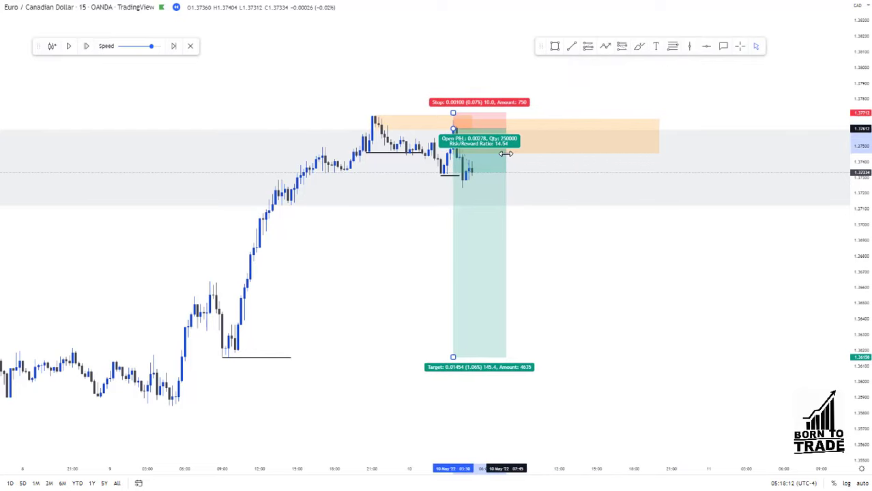
pyautogui.click(552, 99)
# Step: Place a short position at the lower edge of the newest orange zone, entry about 1.3745, stop about 1.3769 and target about 1.3613
pyautogui.click(621, 46)
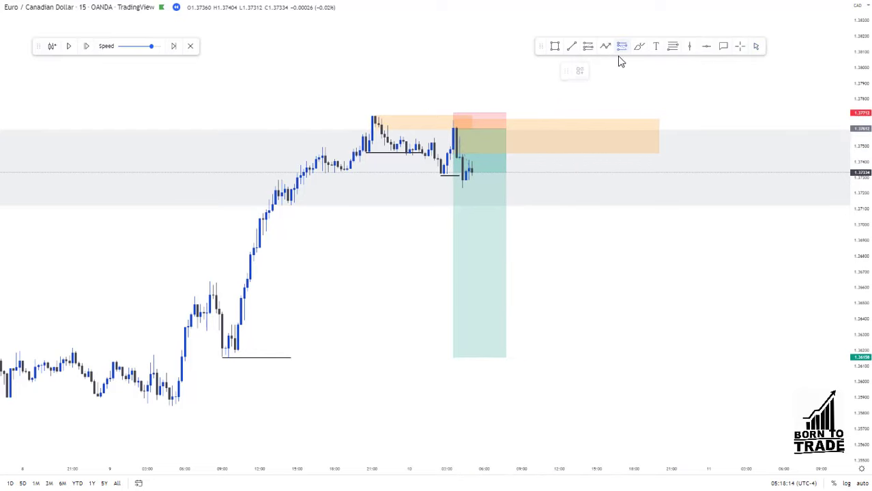
pyautogui.click(538, 156)
pyautogui.moveTo(538, 158); pyautogui.dragTo(539, 157)
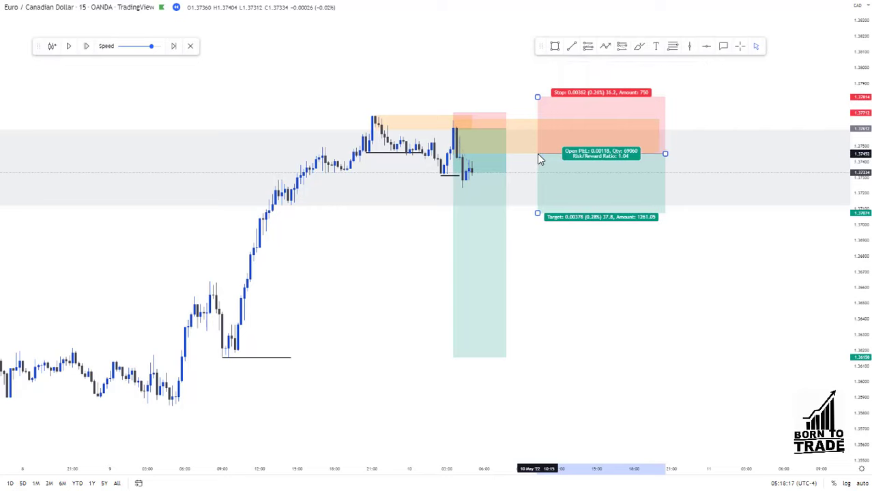
pyautogui.moveTo(539, 98); pyautogui.dragTo(543, 117)
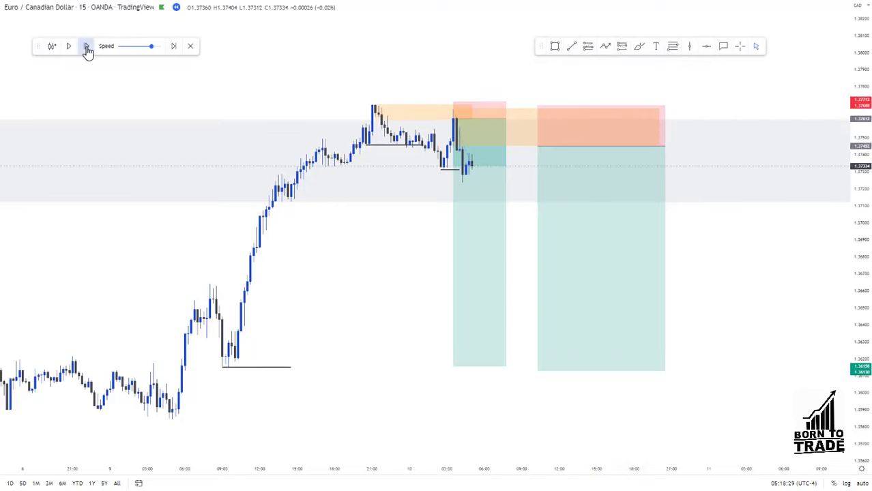
# Step: Advance the replay bar by bar to the 10 May 05:30 candle
pyautogui.click(87, 48)
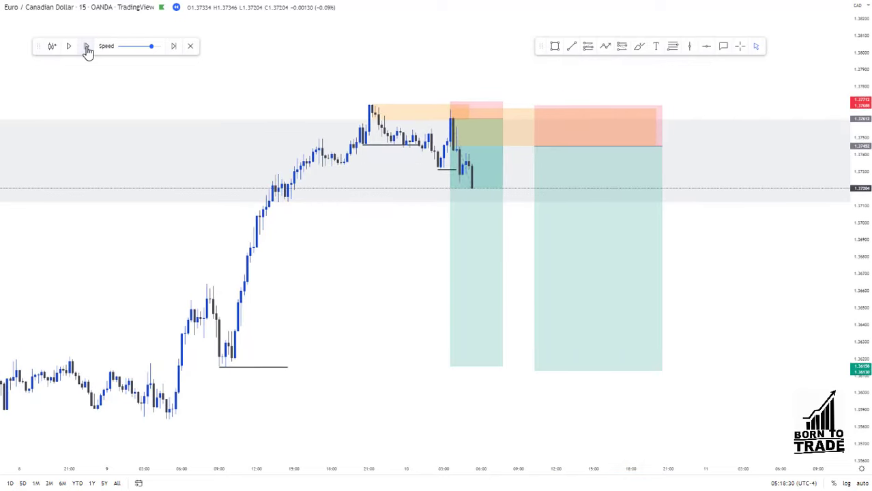
pyautogui.click(87, 47)
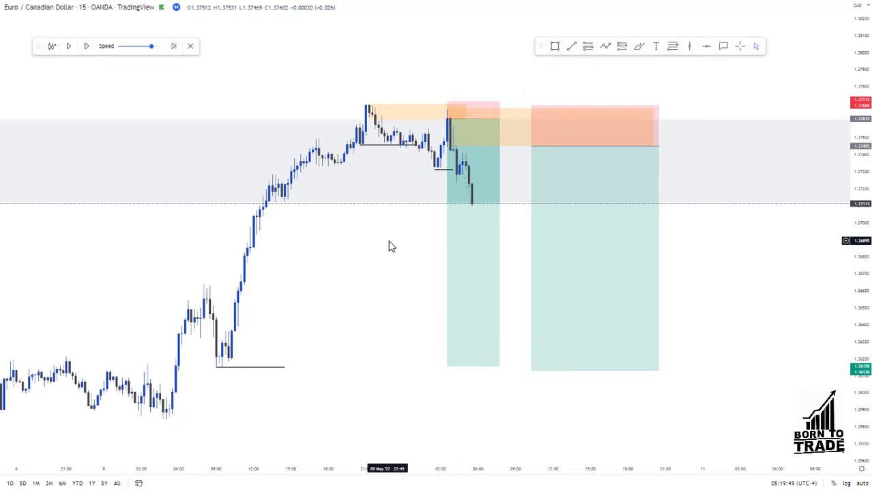
pyautogui.moveTo(389, 245); pyautogui.dragTo(377, 261)
pyautogui.moveTo(868, 176); pyautogui.dragTo(869, 189)
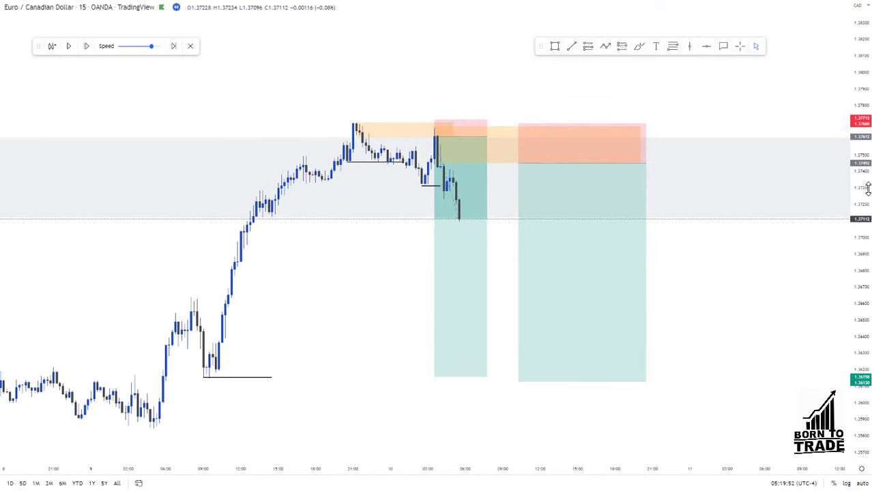
# Step: Draw an orange zone from 10 May 04:45 to 20:15 between about 1.3741 and 1.3729
pyautogui.click(552, 48)
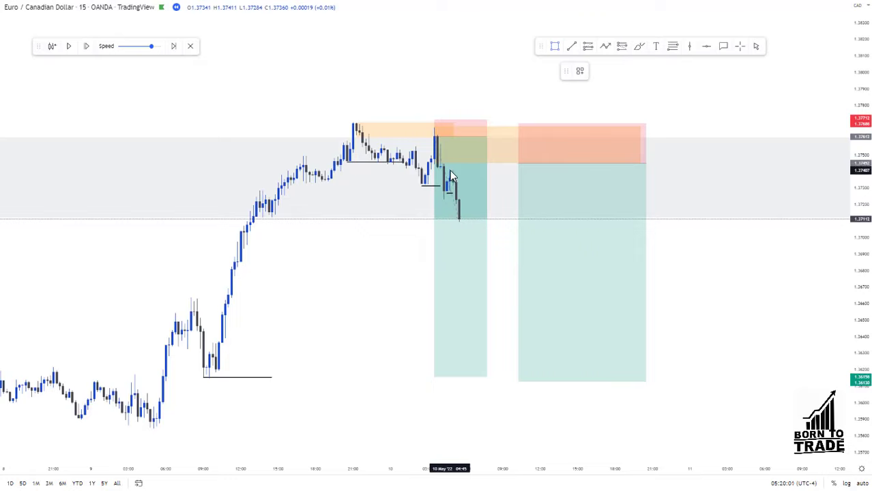
pyautogui.click(450, 170)
pyautogui.click(453, 190)
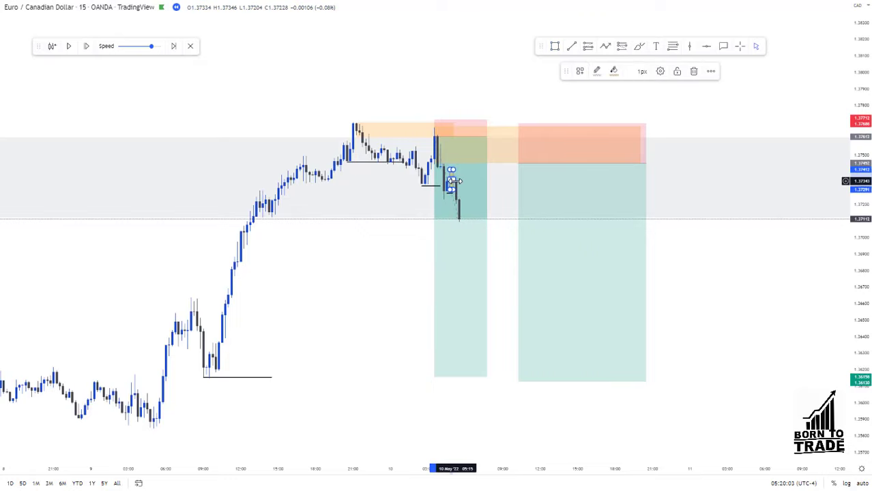
pyautogui.moveTo(455, 181); pyautogui.dragTo(643, 187)
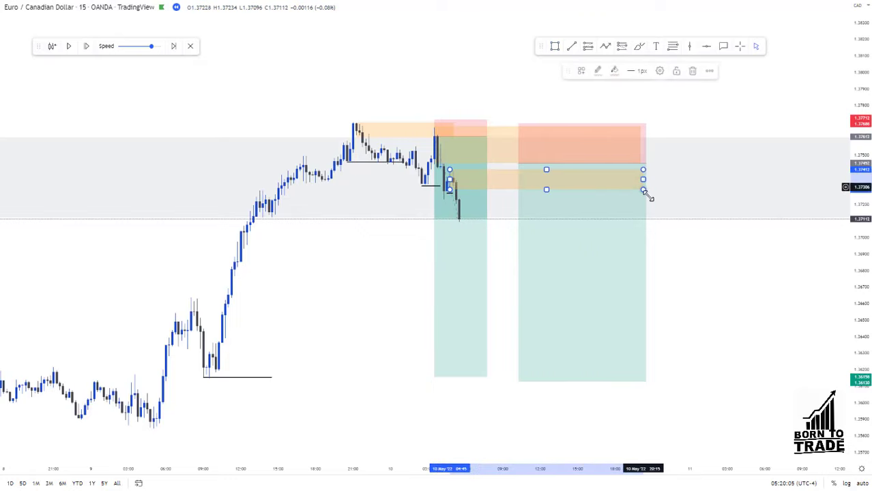
# Step: Delete the unfilled short position at the upper orange zone and shorten that zone to end at about 10:45
pyautogui.click(646, 232)
pyautogui.press('Delete')
pyautogui.moveTo(640, 146); pyautogui.dragTo(525, 155)
# Step: Place a short position from 10 May 14:15 at the new zone's lower edge, entry about 1.3729, stop about 1.3743, target about 1.3614
pyautogui.click(572, 193)
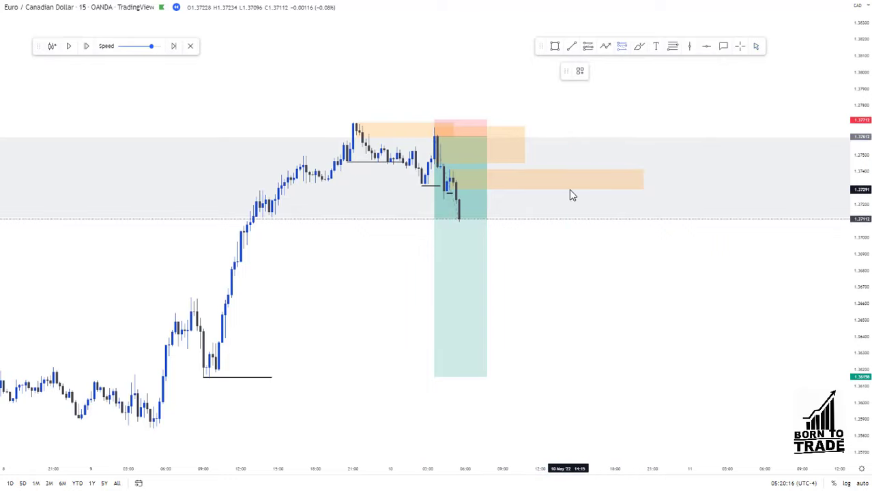
pyautogui.click(569, 190)
pyautogui.moveTo(569, 125); pyautogui.dragTo(568, 167)
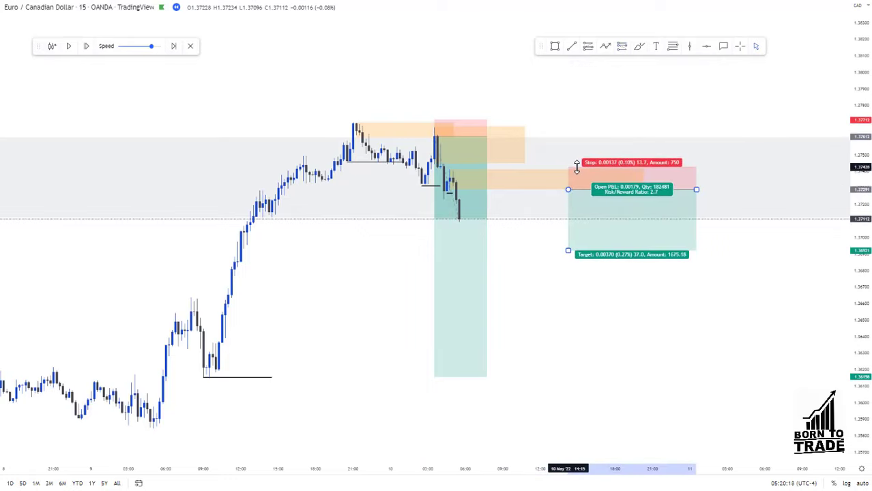
pyautogui.moveTo(569, 252); pyautogui.dragTo(565, 380)
# Step: Advance the replay bar by bar to the 10 May 07:15 candle
pyautogui.click(86, 47)
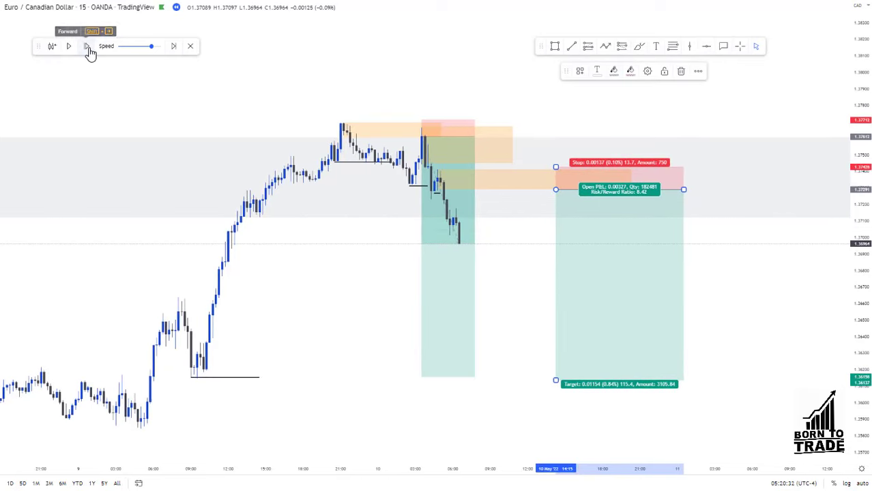
pyautogui.click(87, 46)
pyautogui.click(86, 46)
pyautogui.click(86, 46)
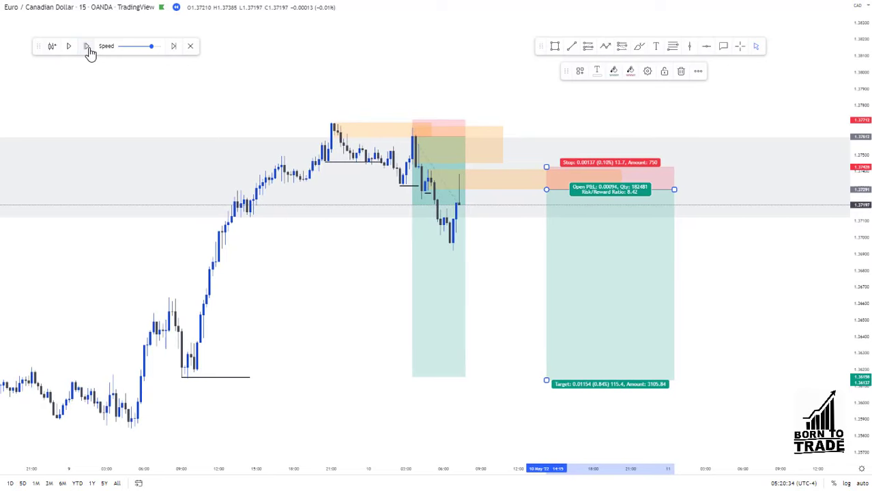
pyautogui.click(86, 47)
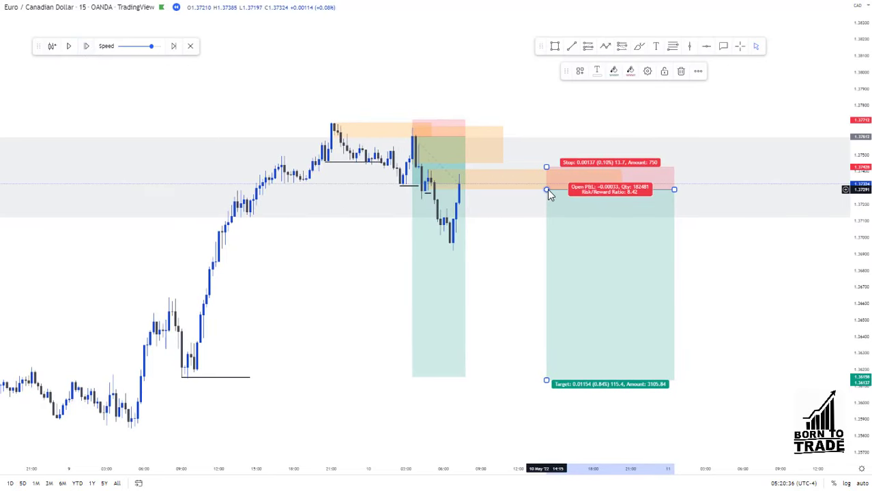
# Step: Shift the second short position's start to the 10 May 07:15 candle at about 1.3730 and narrow it to end at about 14:15
pyautogui.moveTo(547, 189); pyautogui.dragTo(460, 190)
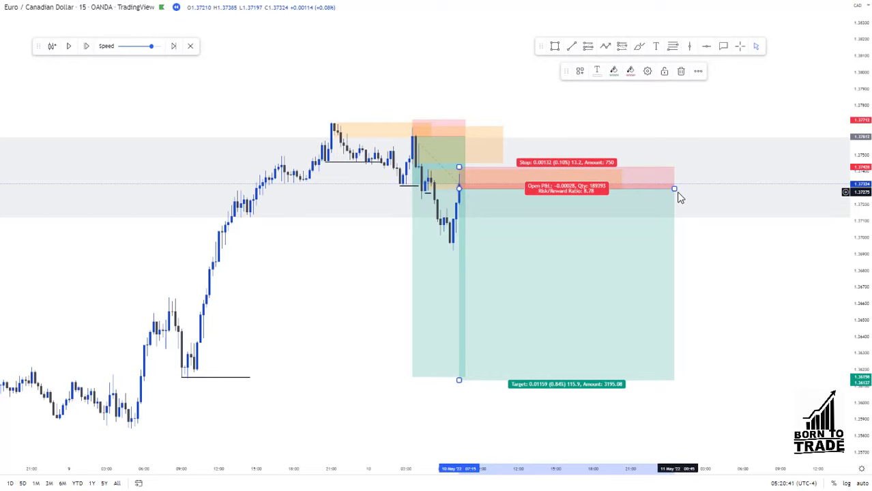
pyautogui.moveTo(674, 191); pyautogui.dragTo(561, 209)
pyautogui.moveTo(552, 210); pyautogui.dragTo(546, 209)
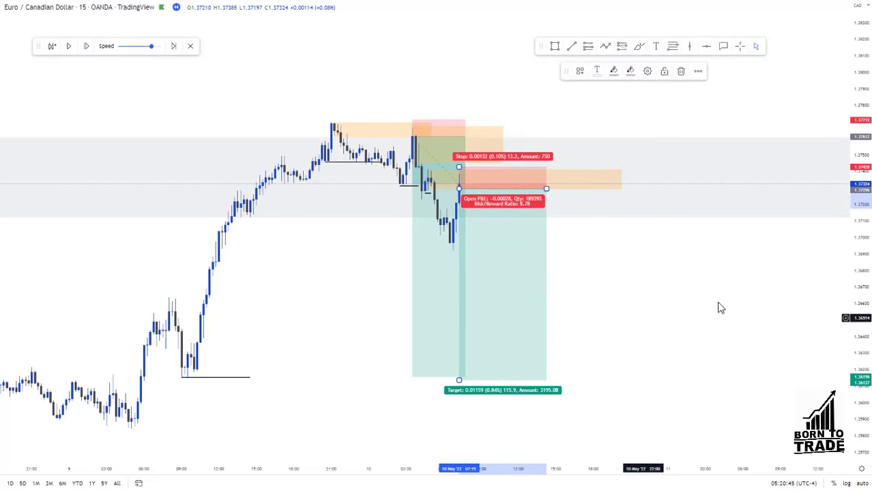
# Step: Examine both short positions against the preceding rally and the dotted trendline below, and compare their targets with the 9 May swing low
pyautogui.scroll(-2, 845, 292)
pyautogui.scroll(-5, 666, 315)
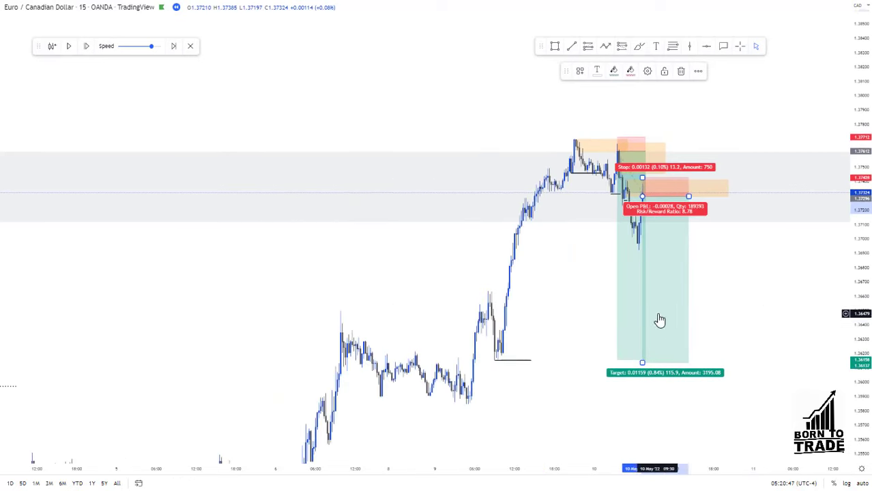
pyautogui.moveTo(564, 336); pyautogui.dragTo(547, 228)
pyautogui.moveTo(852, 225); pyautogui.dragTo(799, 269)
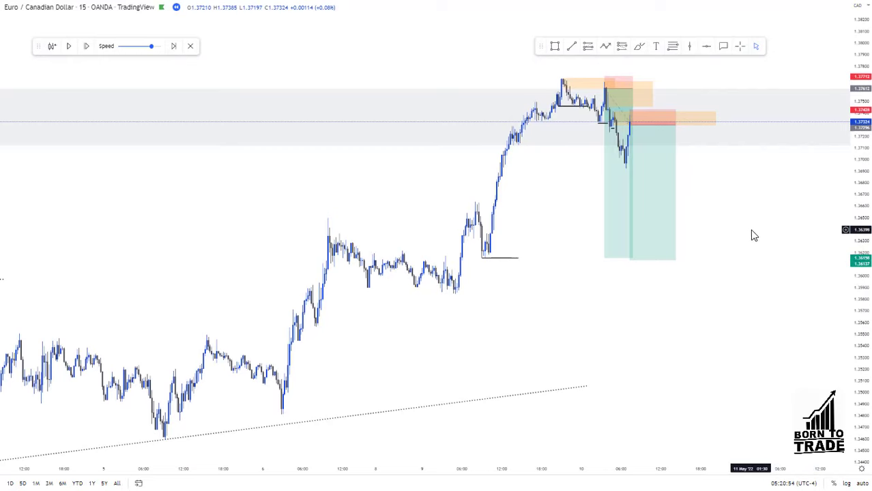
pyautogui.moveTo(754, 235); pyautogui.dragTo(750, 243)
pyautogui.click(654, 244)
pyautogui.moveTo(701, 181); pyautogui.dragTo(720, 298)
pyautogui.scroll(4, 643, 288)
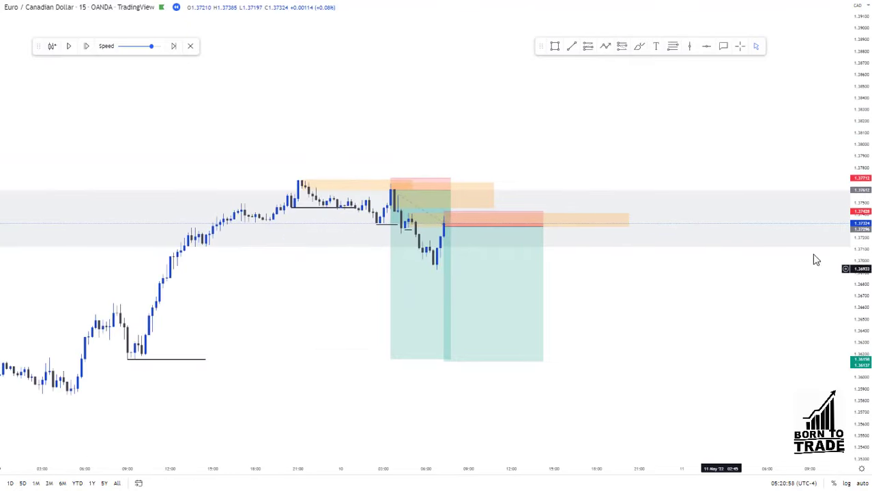
pyautogui.scroll(2, 867, 236)
pyautogui.moveTo(869, 235); pyautogui.dragTo(869, 234)
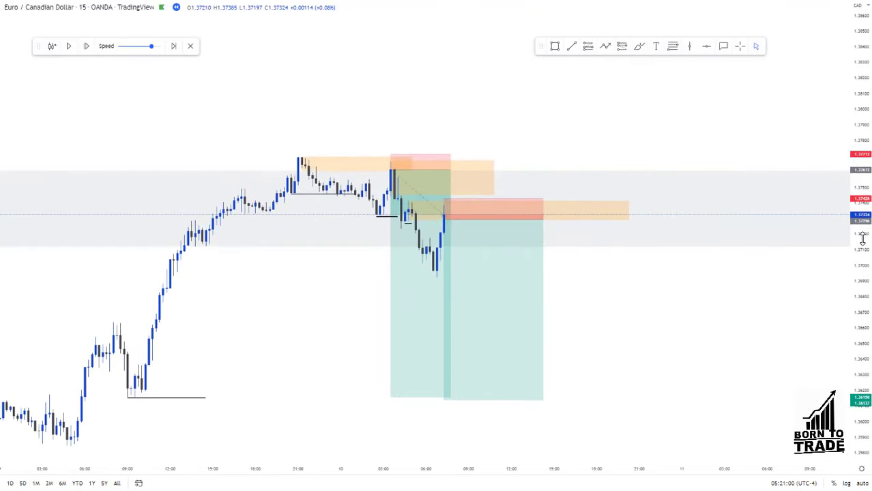
pyautogui.scroll(1, 622, 312)
pyautogui.moveTo(609, 312); pyautogui.dragTo(669, 297)
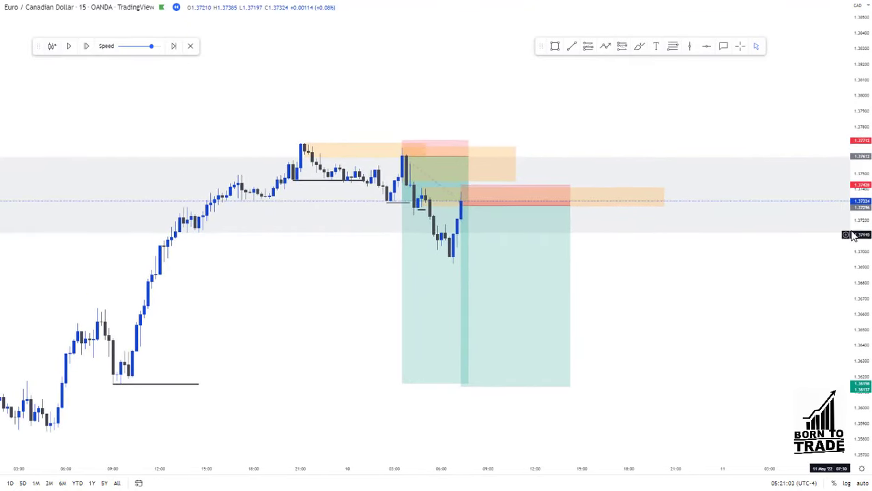
pyautogui.moveTo(866, 225); pyautogui.dragTo(866, 222)
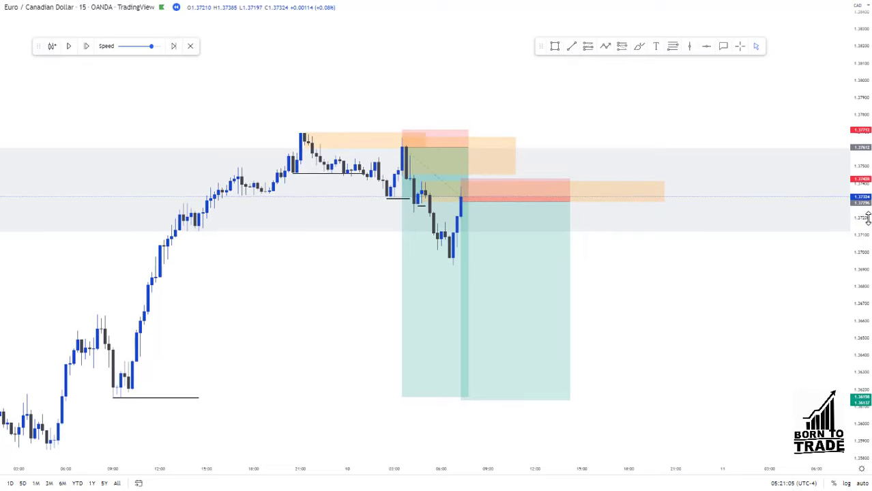
# Step: Advance the replay bar by bar to the 10 May 10:00 candle
pyautogui.click(87, 47)
pyautogui.click(87, 46)
pyautogui.click(87, 47)
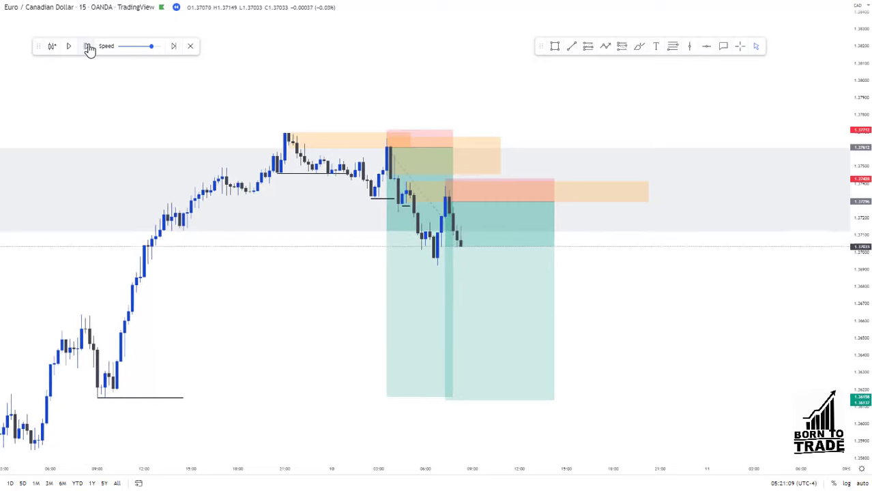
pyautogui.click(87, 46)
pyautogui.click(88, 46)
pyautogui.click(87, 47)
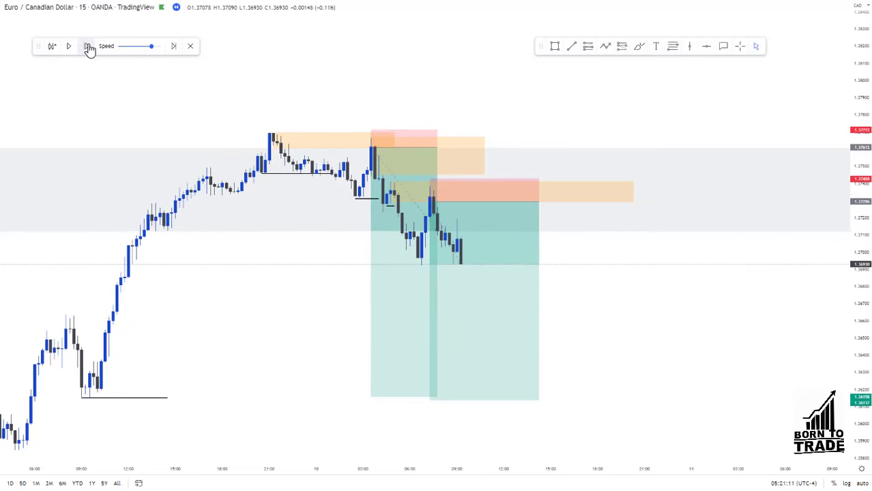
pyautogui.click(88, 47)
pyautogui.click(87, 47)
pyautogui.click(87, 47)
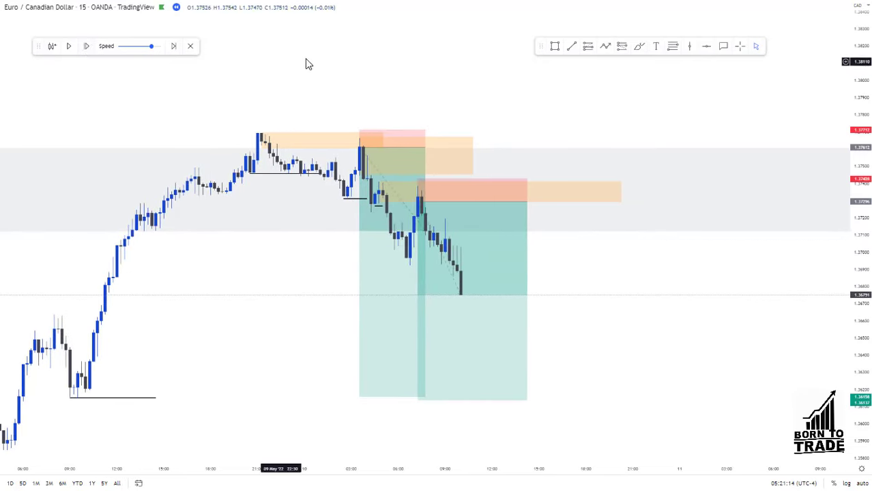
# Step: Move the stops of both short positions to break-even at about 1.3761 and 1.3730
pyautogui.click(358, 132)
pyautogui.moveTo(360, 129); pyautogui.dragTo(360, 147)
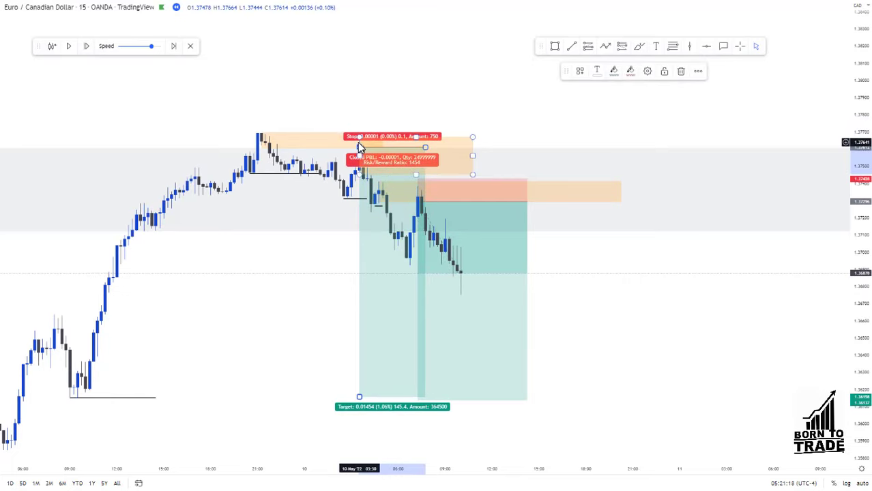
pyautogui.click(419, 176)
pyautogui.moveTo(419, 178); pyautogui.dragTo(422, 174)
pyautogui.click(522, 185)
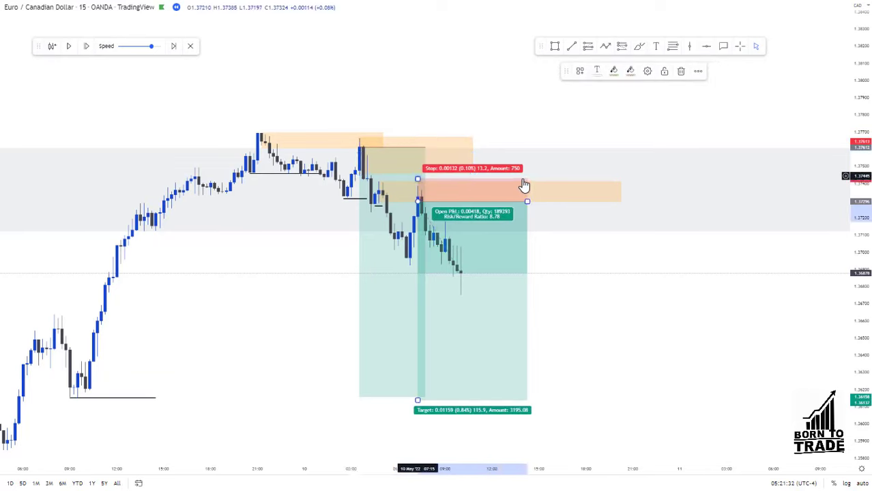
pyautogui.moveTo(418, 176); pyautogui.dragTo(419, 201)
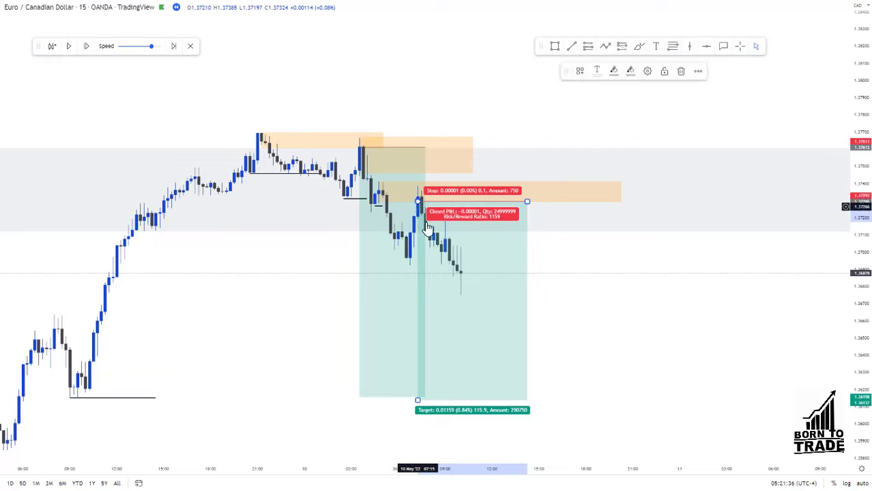
# Step: Mark the new structure break with a horizontal line from 10 May 06:30 to 09:00 at about 1.3696
pyautogui.click(572, 48)
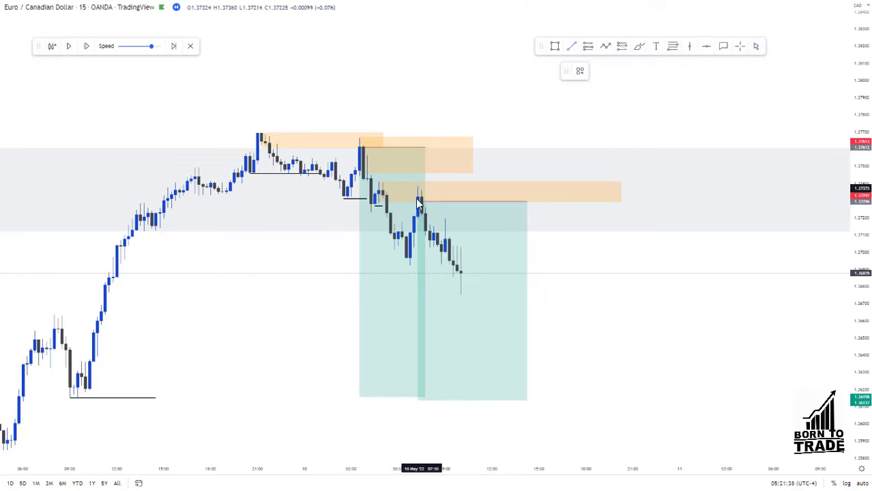
pyautogui.click(407, 258)
pyautogui.click(447, 263)
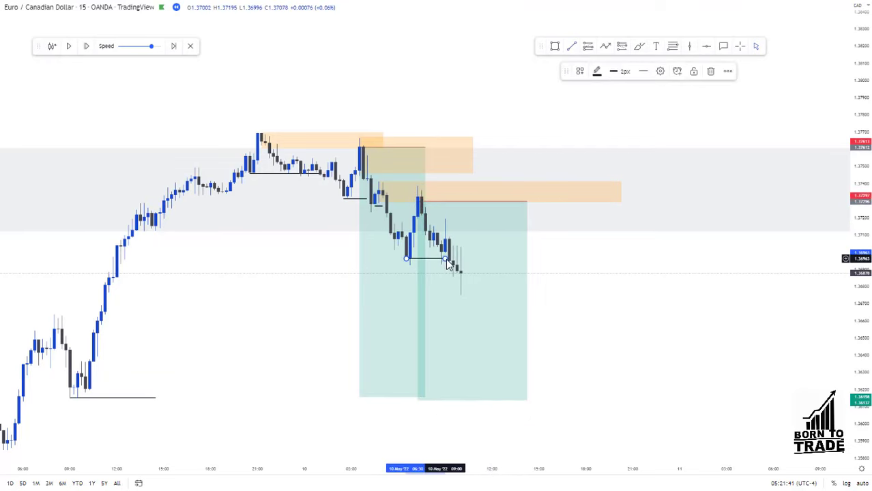
pyautogui.click(596, 267)
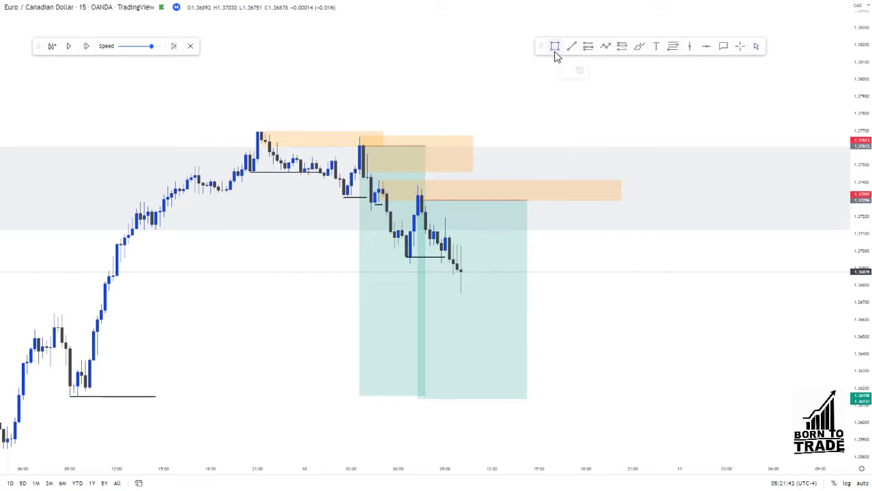
# Step: Draw an orange zone from 10 May 09:00 to 21:00 between about 1.3719 and 1.3699
pyautogui.click(445, 219)
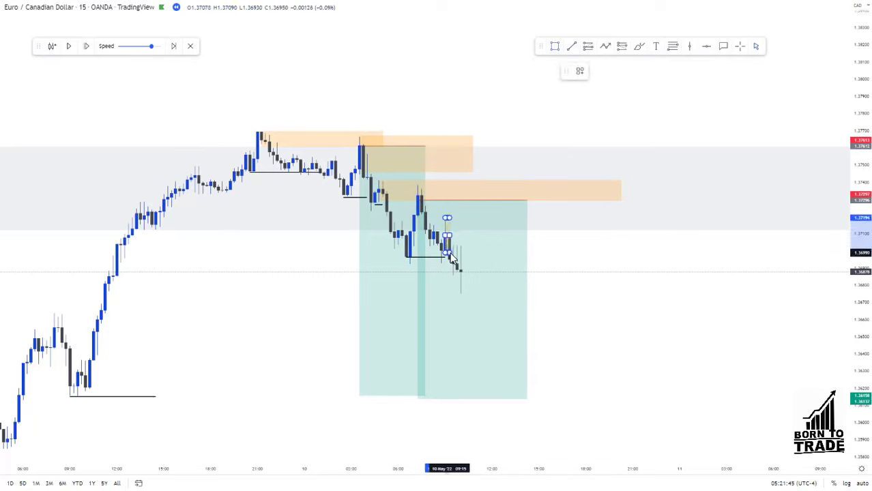
pyautogui.click(450, 253)
pyautogui.moveTo(446, 235); pyautogui.dragTo(633, 230)
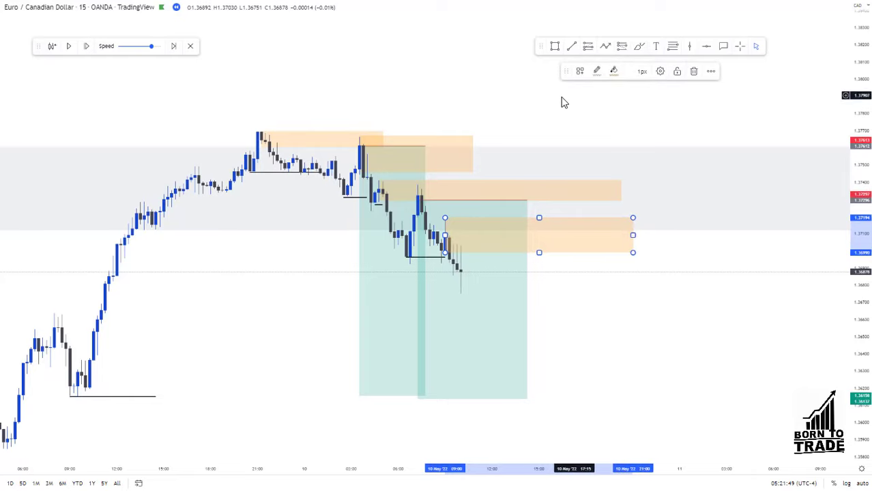
pyautogui.click(603, 66)
# Step: Place a short position on the newest supply zone with entry at 1.36985, stop at 1.37206 and target at about 1.3613
pyautogui.click(622, 46)
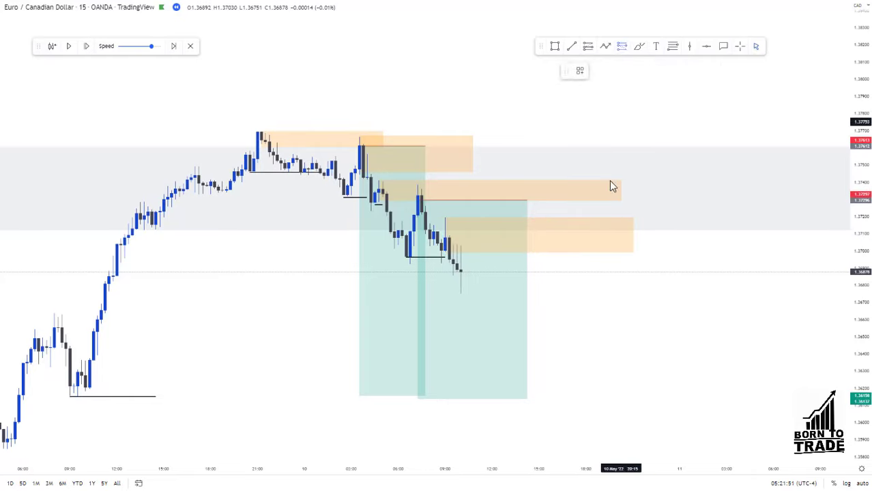
pyautogui.click(558, 253)
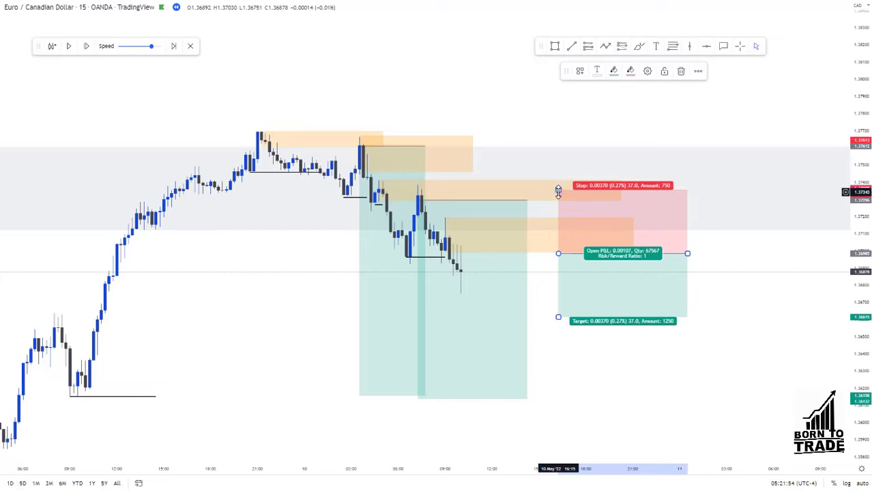
pyautogui.moveTo(559, 185); pyautogui.dragTo(559, 214)
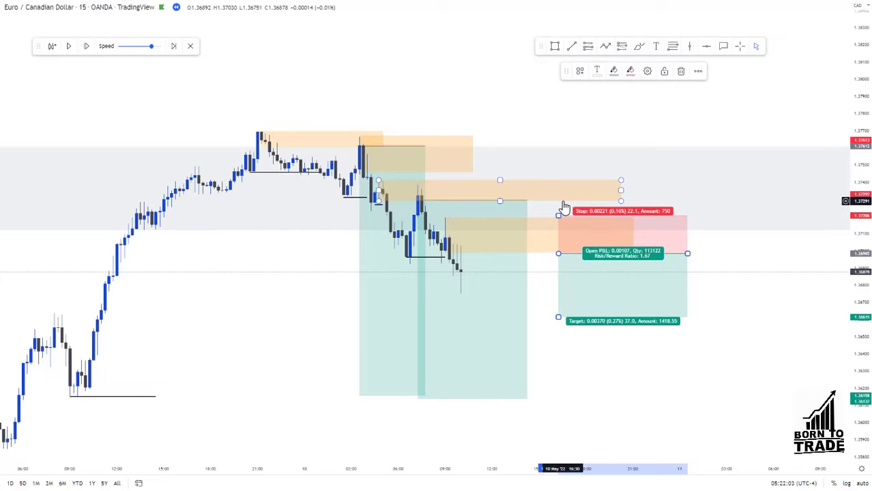
pyautogui.scroll(-3, 564, 207)
pyautogui.moveTo(454, 262); pyautogui.dragTo(413, 164)
pyautogui.moveTo(613, 216); pyautogui.dragTo(611, 297)
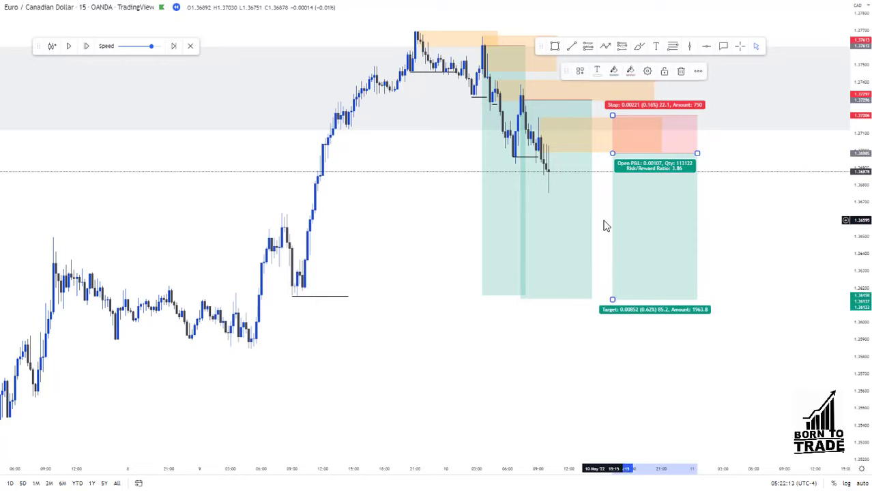
pyautogui.moveTo(606, 226); pyautogui.dragTo(578, 256)
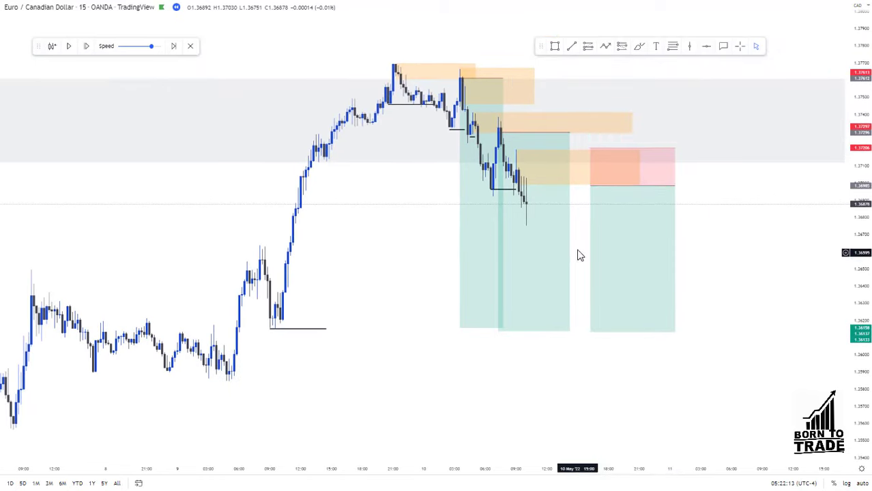
# Step: Advance the replay to the 10 May 11:00 candle and move the new short position's entry to 10:45 at about 1.3699, shortening its width
pyautogui.click(87, 48)
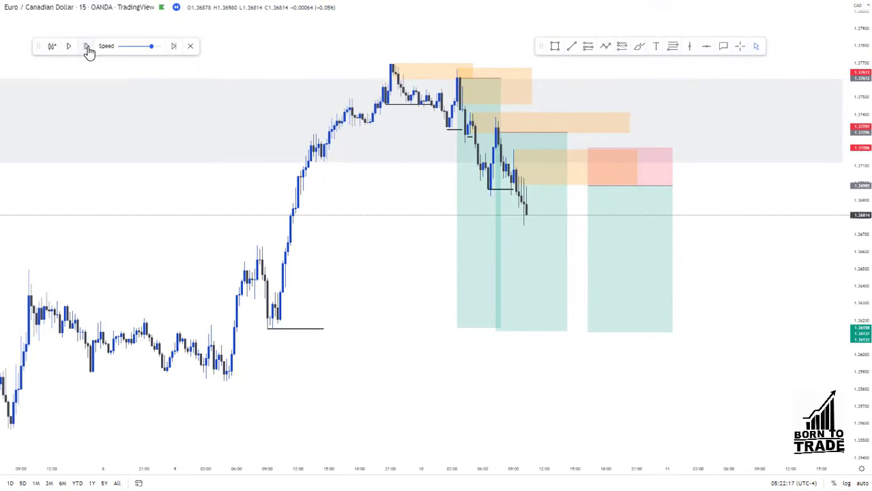
pyautogui.click(87, 47)
pyautogui.click(87, 47)
pyautogui.click(88, 48)
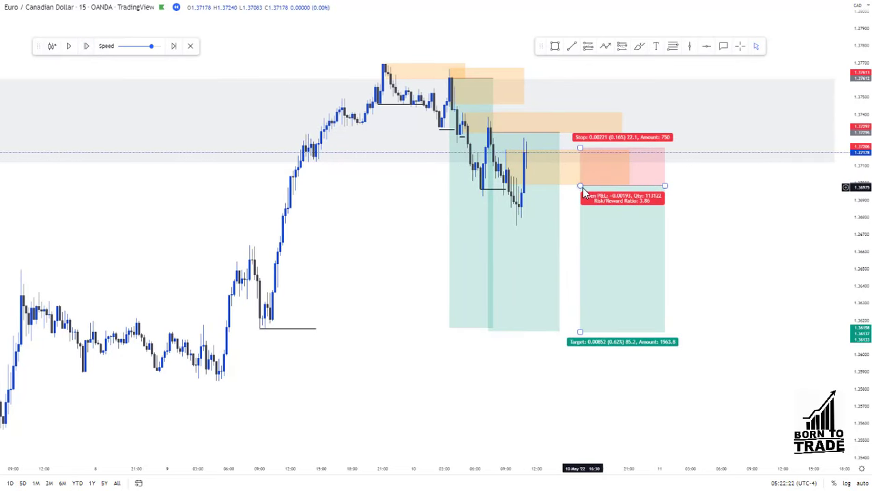
pyautogui.moveTo(580, 187); pyautogui.dragTo(524, 184)
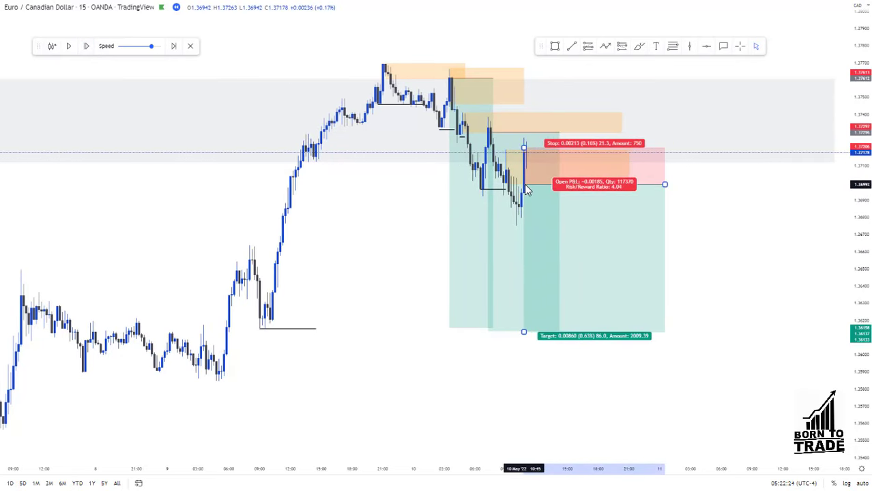
pyautogui.moveTo(666, 185); pyautogui.dragTo(646, 185)
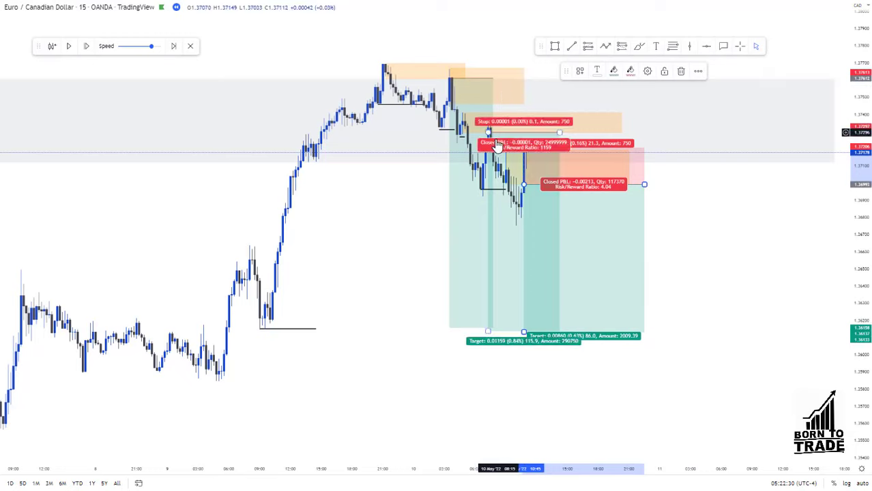
# Step: Advance the replay further and delete the two short positions at the lower supply zones
pyautogui.click(86, 47)
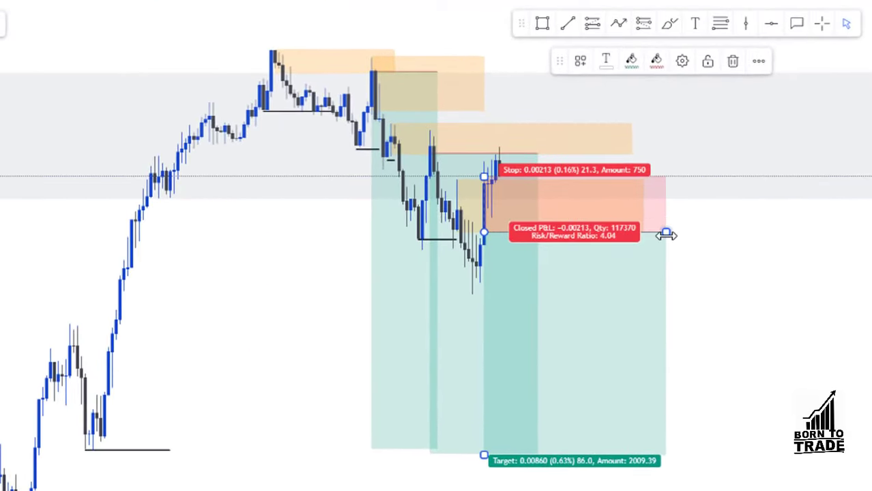
pyautogui.press('Delete')
pyautogui.click(538, 260)
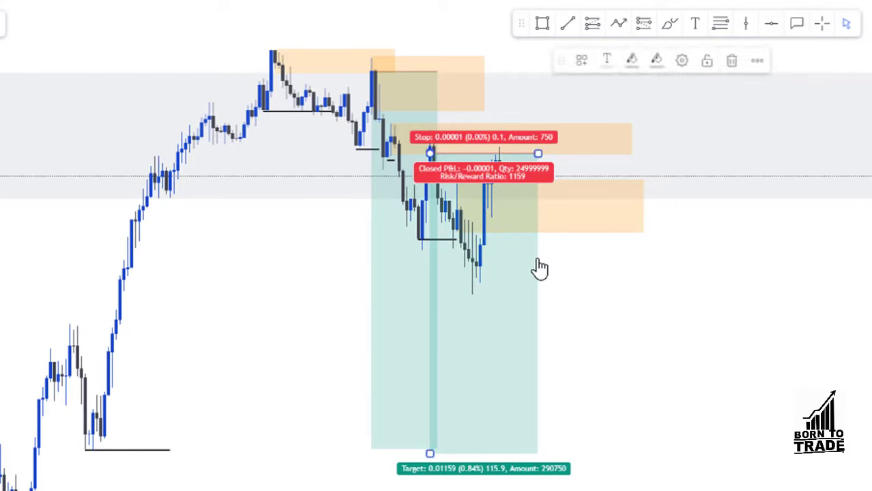
pyautogui.press('Delete')
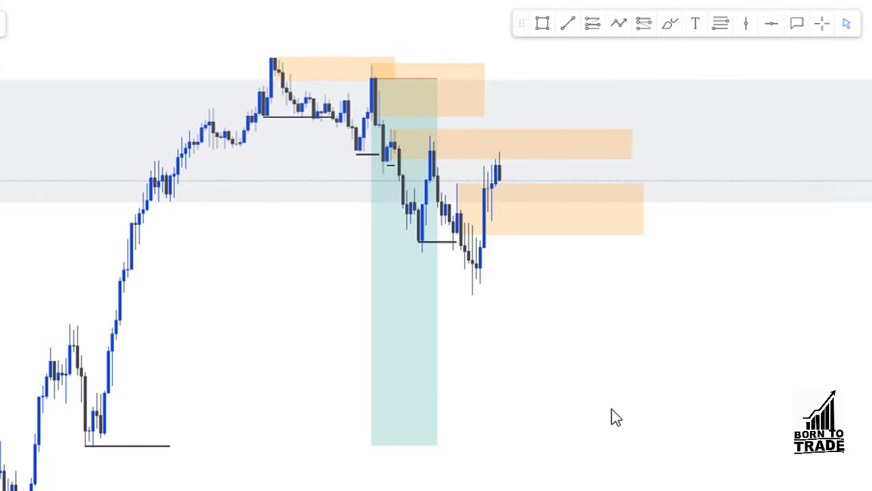
pyautogui.moveTo(613, 409); pyautogui.dragTo(619, 390)
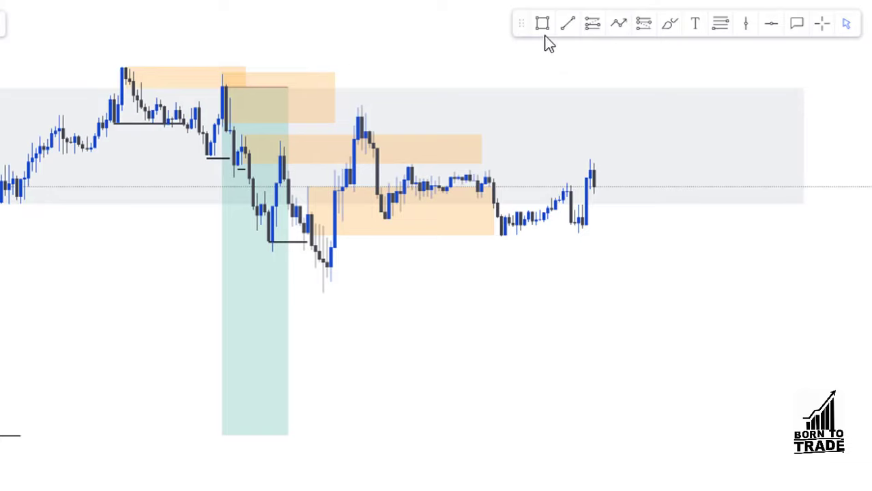
# Step: Mark the lowest swing low below the last supply zone with a horizontal line reaching past the newest candle
pyautogui.click(323, 271)
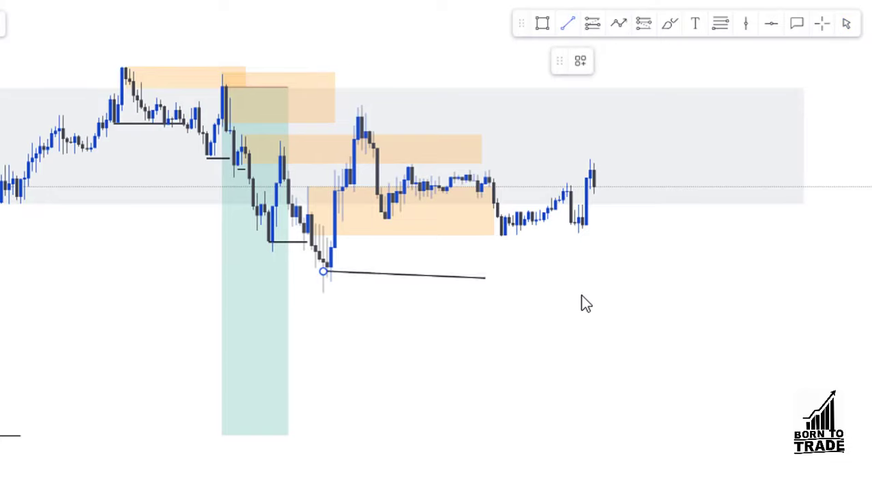
pyautogui.click(603, 295)
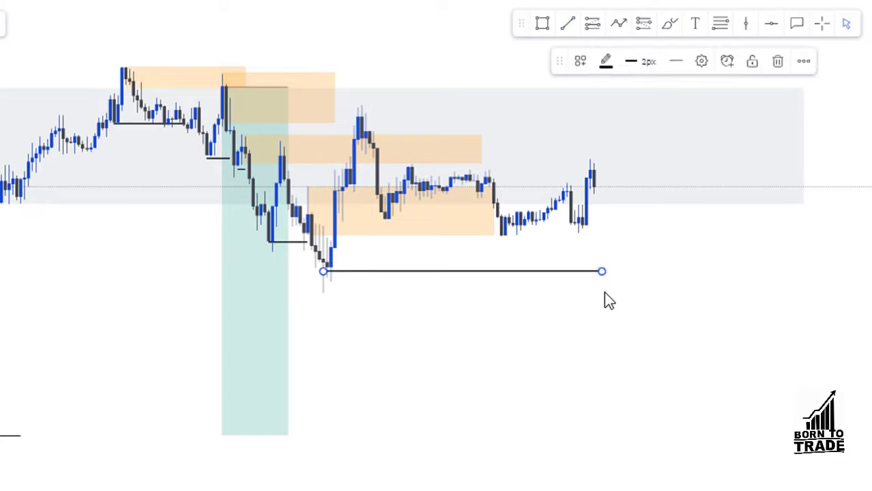
pyautogui.click(604, 293)
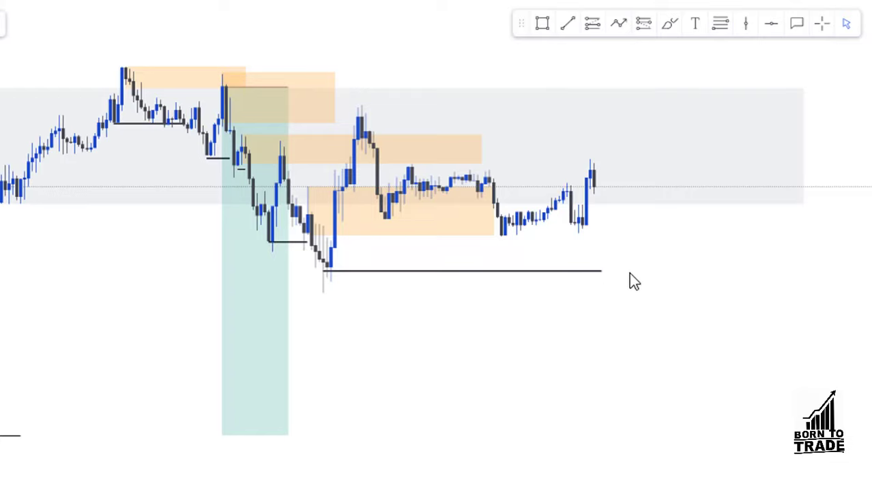
pyautogui.click(283, 103)
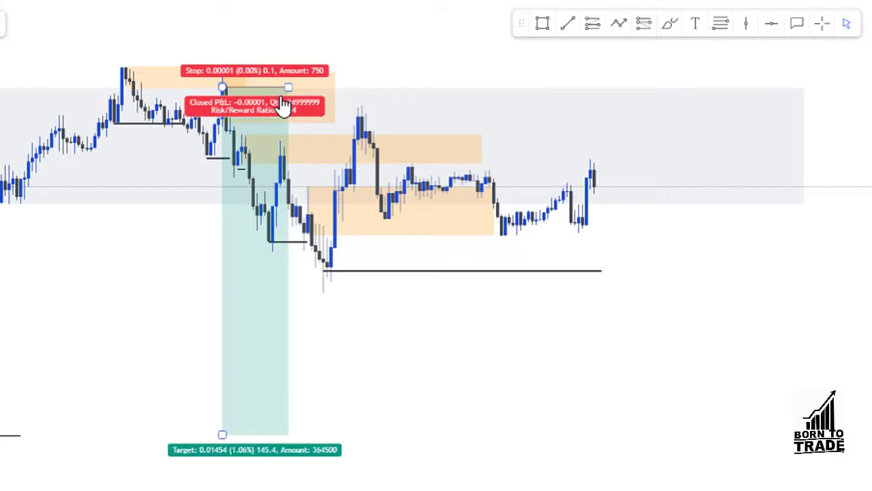
pyautogui.click(283, 104)
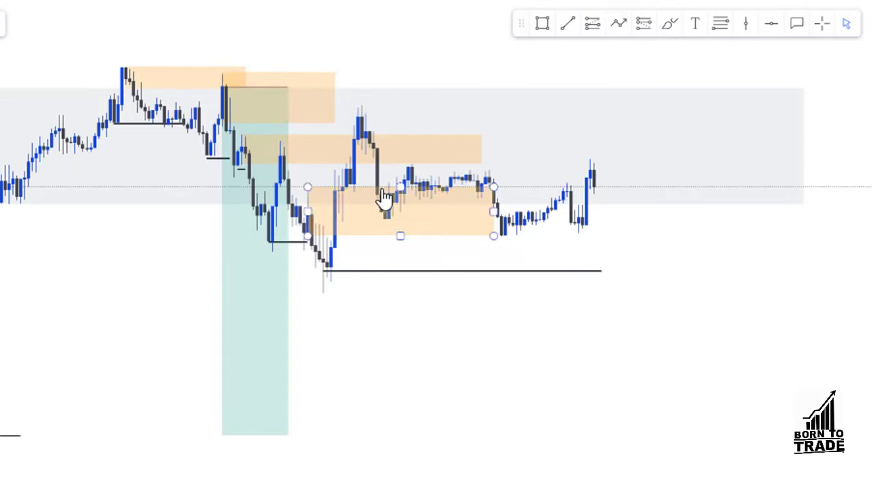
pyautogui.click(269, 232)
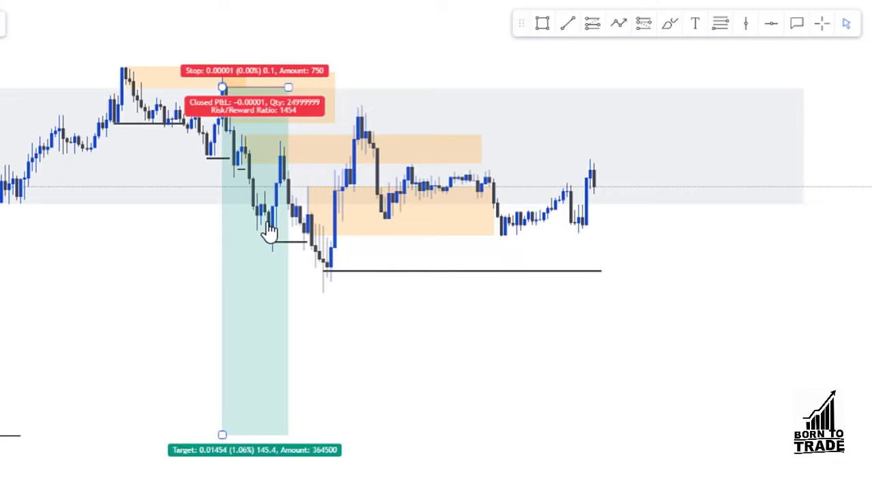
pyautogui.click(389, 218)
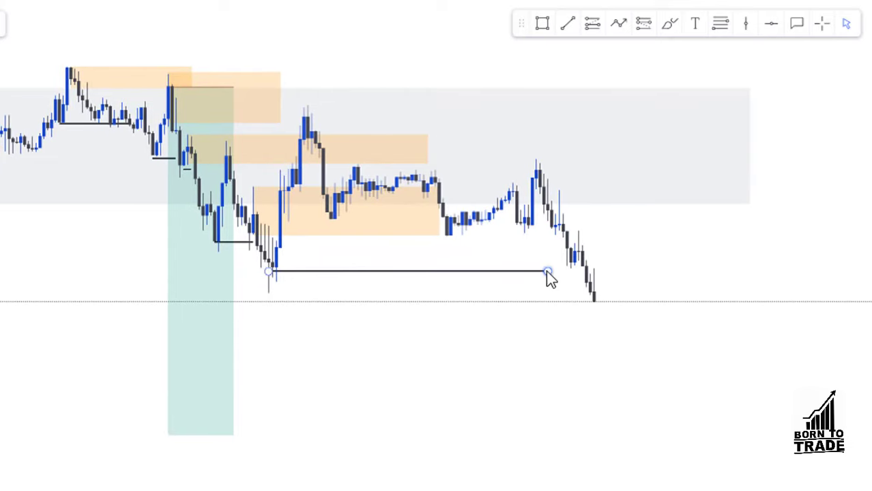
# Step: Extend the swing-low line to the candles that break it and draw an orange zone rightward from the latest swing high
pyautogui.moveTo(548, 272); pyautogui.dragTo(583, 273)
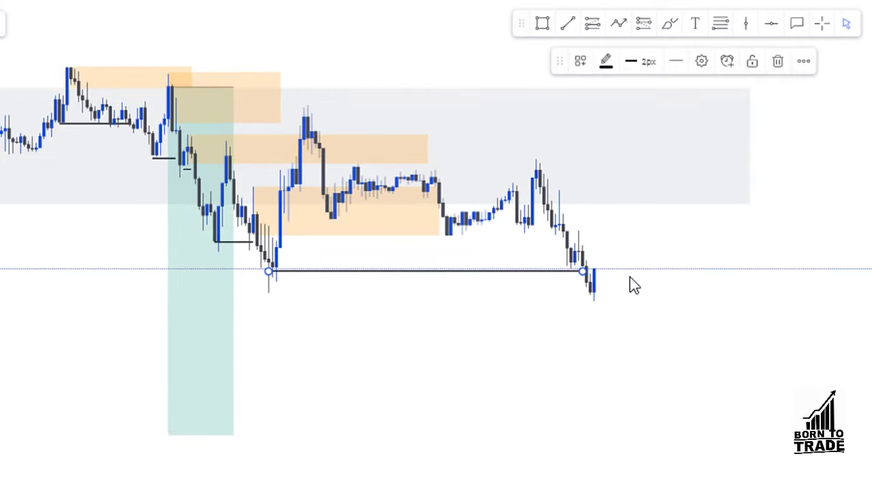
pyautogui.moveTo(652, 286); pyautogui.dragTo(524, 303)
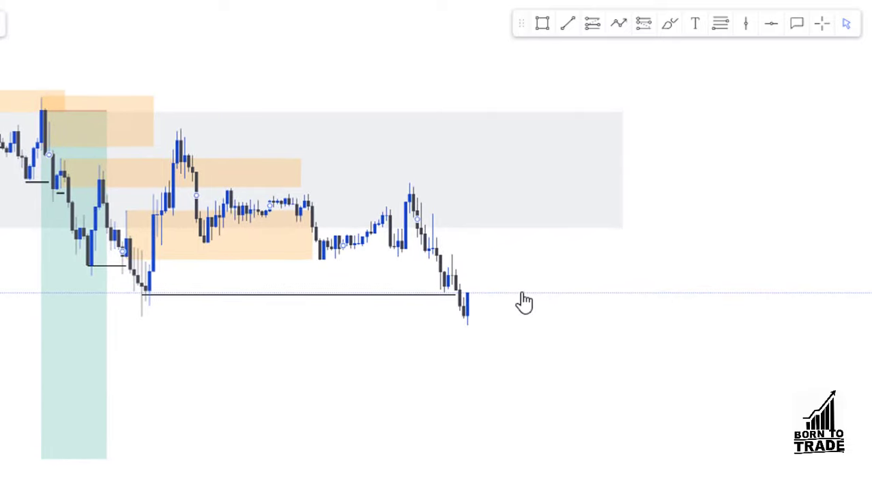
pyautogui.click(543, 25)
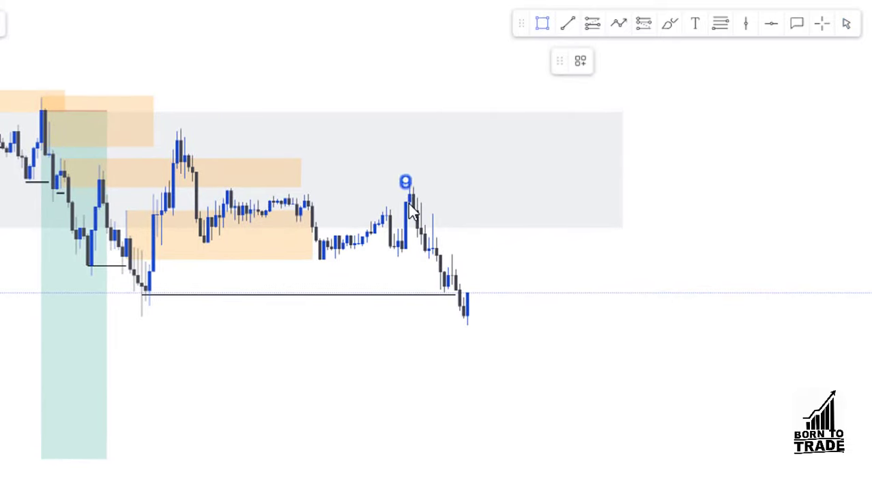
pyautogui.click(409, 247)
pyautogui.moveTo(409, 213); pyautogui.dragTo(722, 247)
pyautogui.click(730, 190)
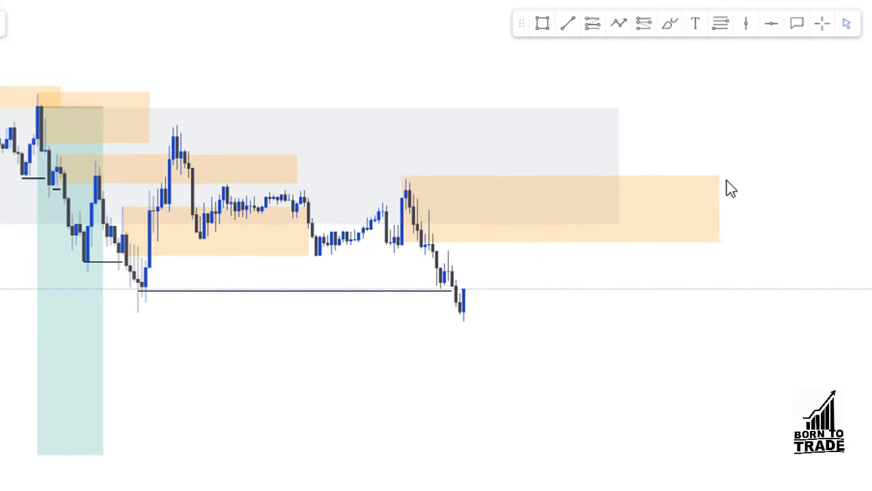
# Step: Measure the new orange zone's height and raise its lower edge to about half that height
pyautogui.keyDown('shift'); pyautogui.click(732, 180); pyautogui.keyUp('shift')
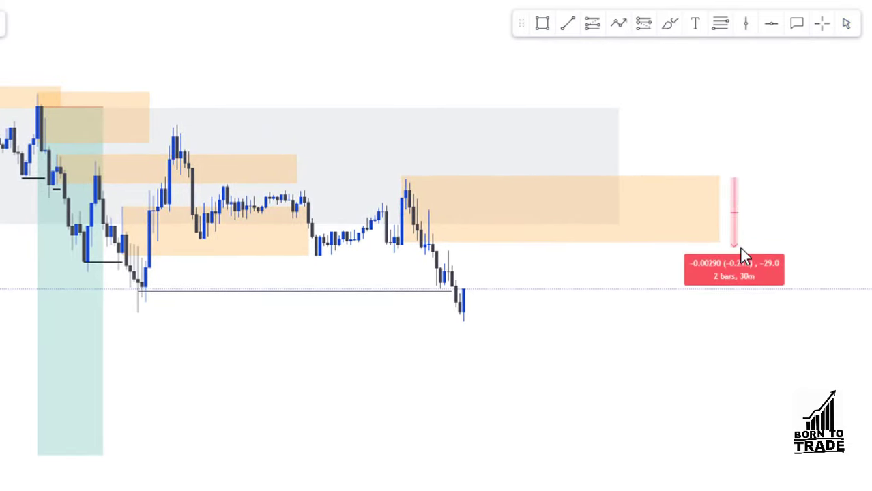
pyautogui.click(740, 243)
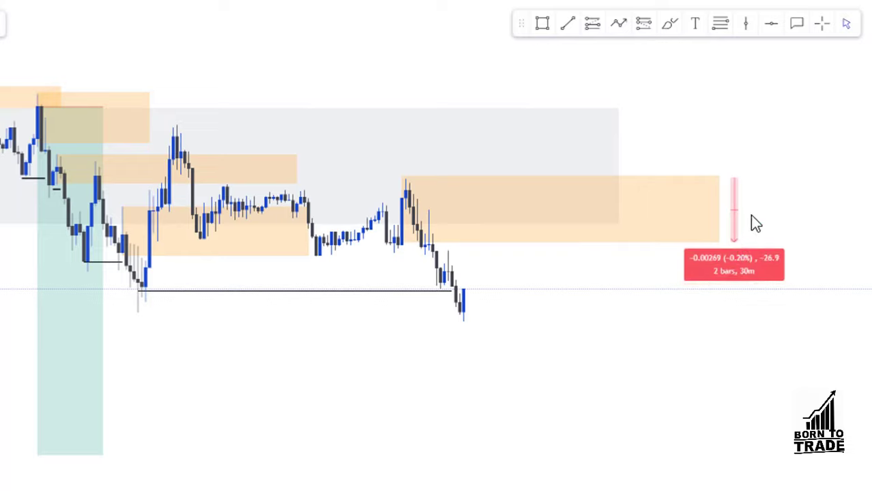
pyautogui.moveTo(402, 245); pyautogui.dragTo(403, 213)
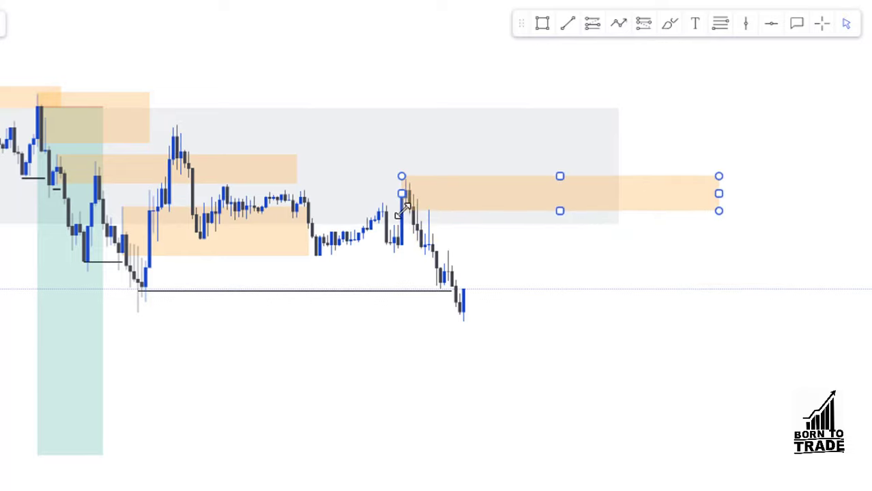
pyautogui.click(756, 228)
pyautogui.moveTo(757, 228); pyautogui.dragTo(746, 260)
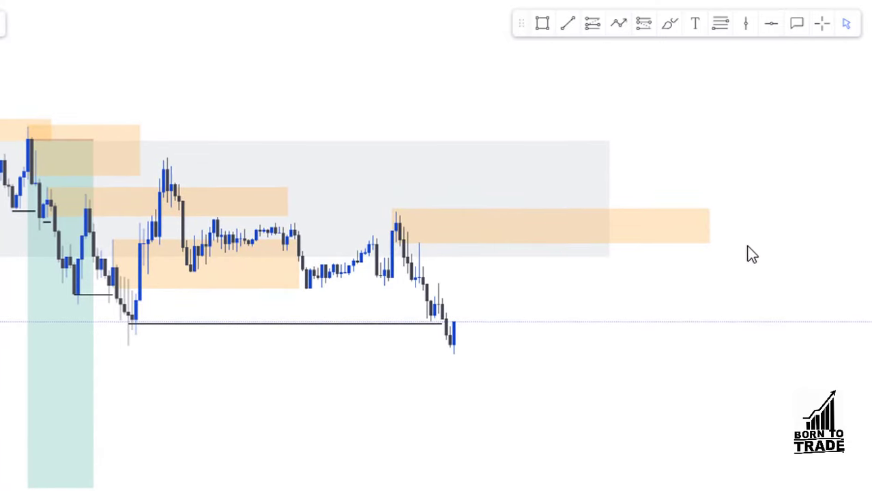
# Step: Add a short position at the new zone's lower edge with a 14.2-pip stop above the zone and a 104.4-pip target
pyautogui.click(642, 26)
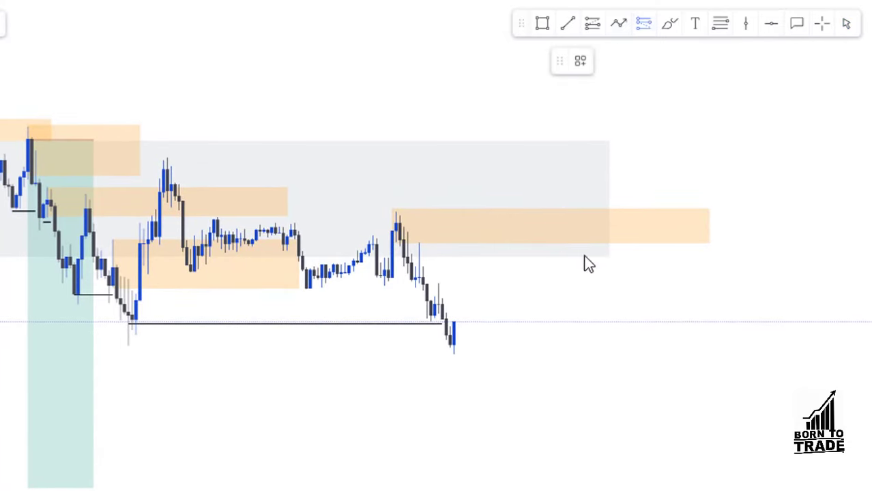
pyautogui.click(582, 242)
pyautogui.moveTo(585, 168); pyautogui.dragTo(600, 208)
pyautogui.scroll(-2, 607, 330)
pyautogui.moveTo(594, 357); pyautogui.dragTo(622, 291)
pyautogui.click(685, 248)
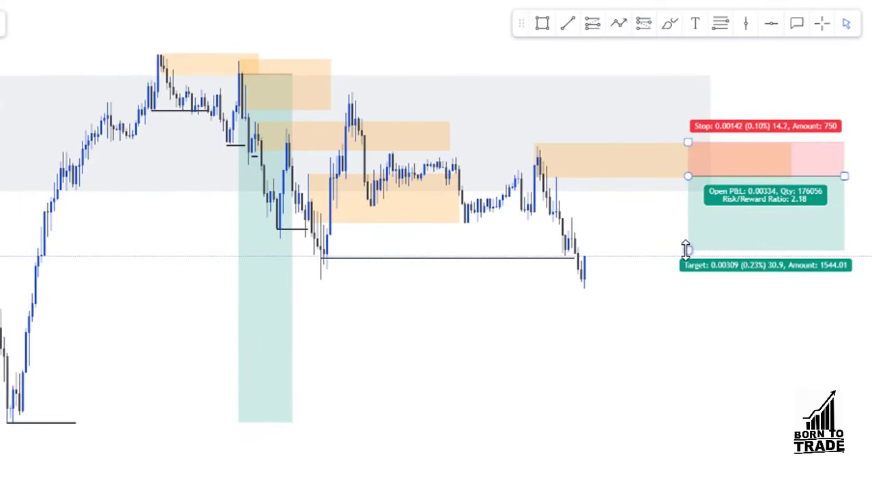
pyautogui.moveTo(685, 248); pyautogui.dragTo(684, 426)
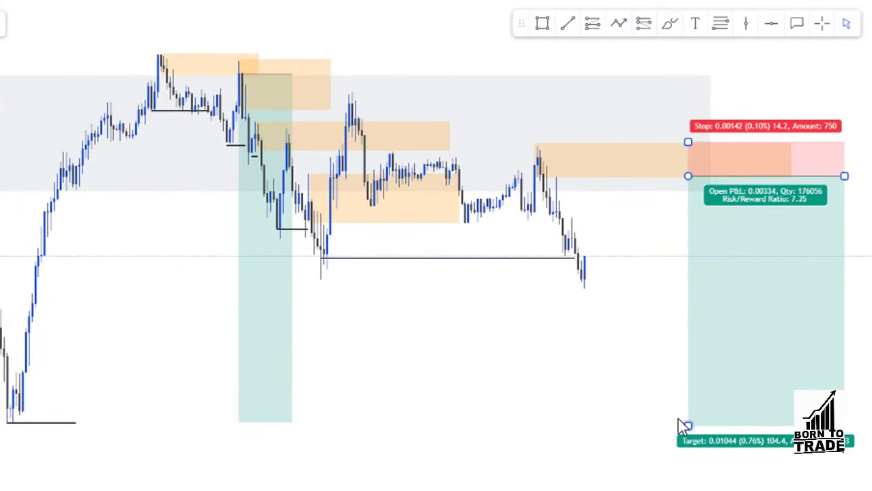
# Step: Extend the horizontal line at the 9 May low, about 1.3615, to the new short position
pyautogui.click(97, 431)
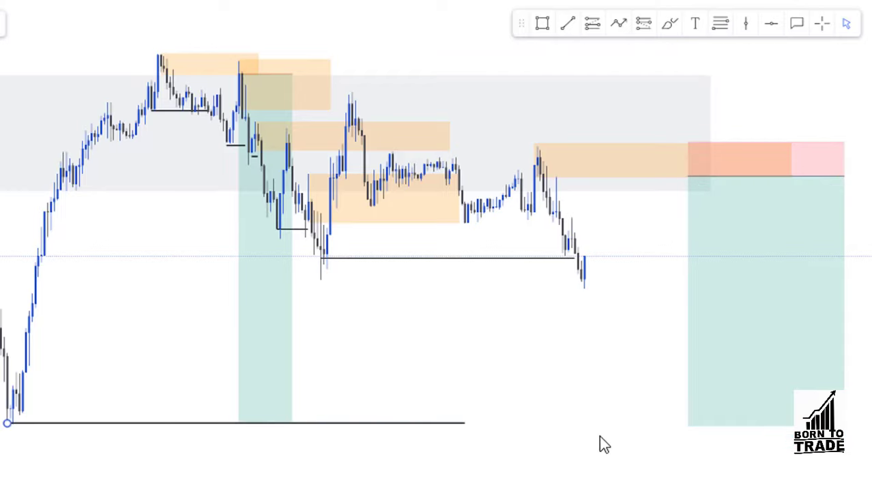
pyautogui.moveTo(689, 444); pyautogui.dragTo(694, 443)
pyautogui.click(542, 483)
# Step: Extend the long horizontal line below the dotted trendline, at about 1.3390, further to the right
pyautogui.scroll(-3, 535, 478)
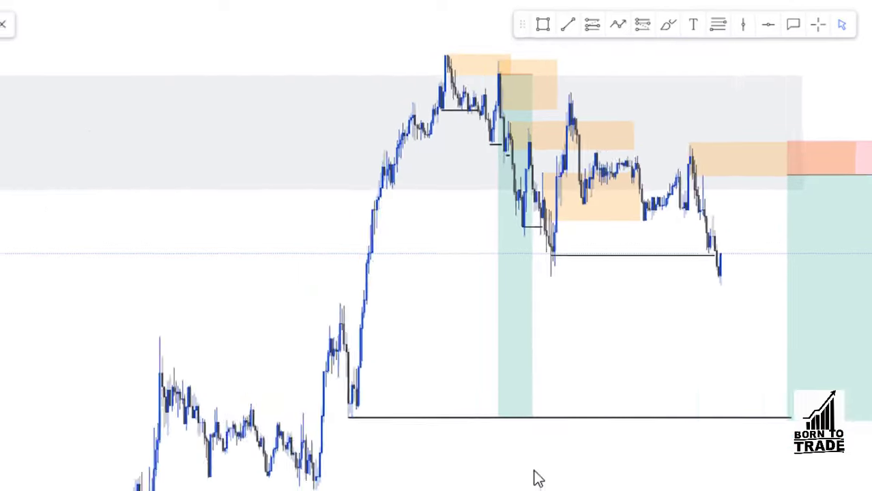
pyautogui.moveTo(455, 455); pyautogui.dragTo(452, 359)
pyautogui.moveTo(485, 289); pyautogui.dragTo(415, 206)
pyautogui.moveTo(471, 362); pyautogui.dragTo(528, 210)
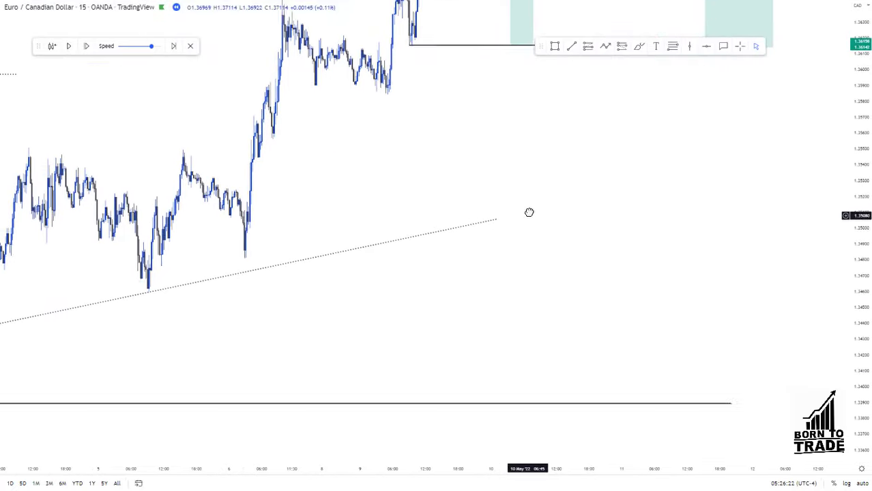
pyautogui.click(734, 401)
pyautogui.moveTo(735, 400); pyautogui.dragTo(799, 399)
pyautogui.moveTo(598, 304); pyautogui.dragTo(713, 286)
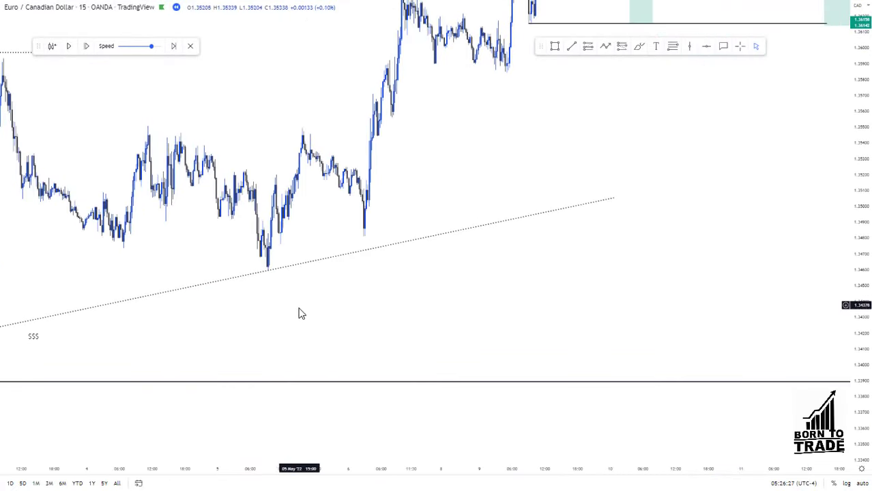
# Step: Play the replay until price rallies back up to the orange supply zone on the morning of 11 May
pyautogui.moveTo(576, 262); pyautogui.dragTo(445, 365)
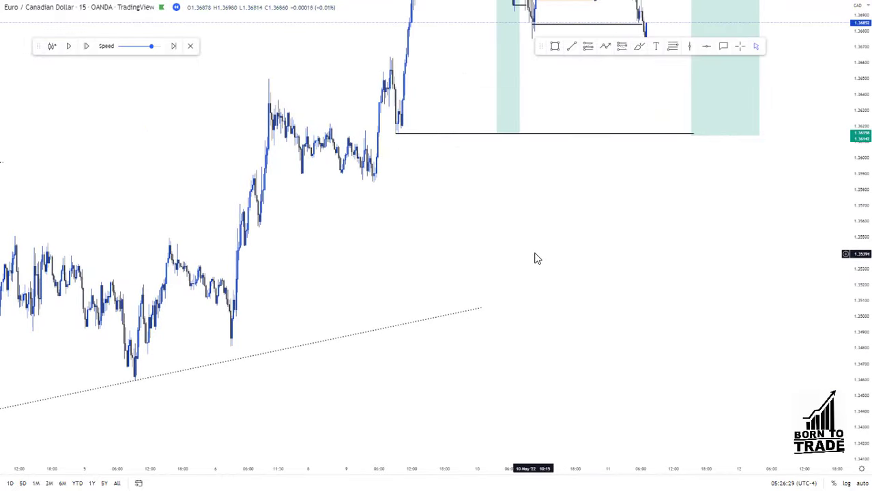
pyautogui.moveTo(538, 255); pyautogui.dragTo(443, 348)
pyautogui.moveTo(516, 301); pyautogui.dragTo(506, 383)
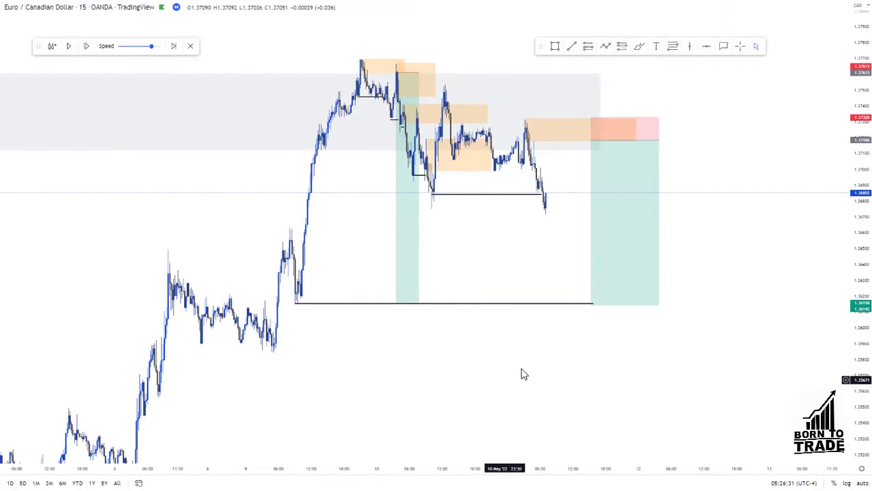
pyautogui.scroll(2, 519, 191)
pyautogui.scroll(2, 519, 198)
pyautogui.moveTo(663, 211); pyautogui.dragTo(720, 232)
pyautogui.scroll(2, 596, 241)
pyautogui.moveTo(867, 254); pyautogui.dragTo(870, 199)
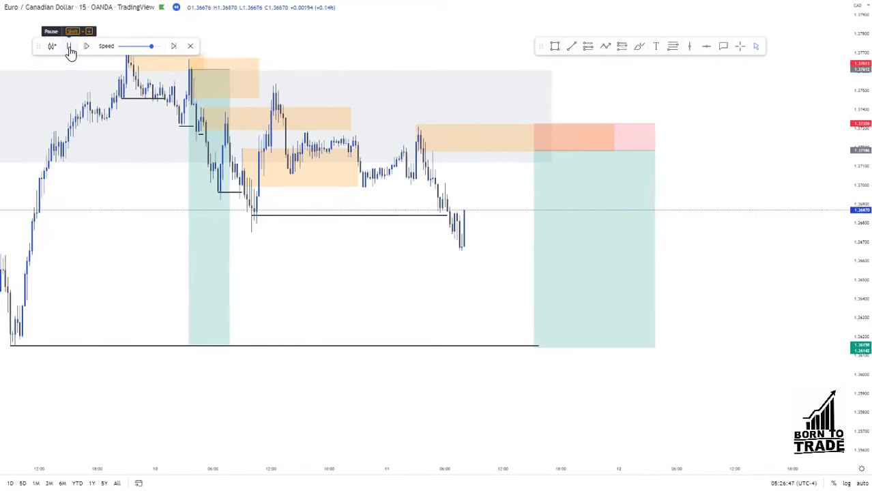
pyautogui.click(69, 48)
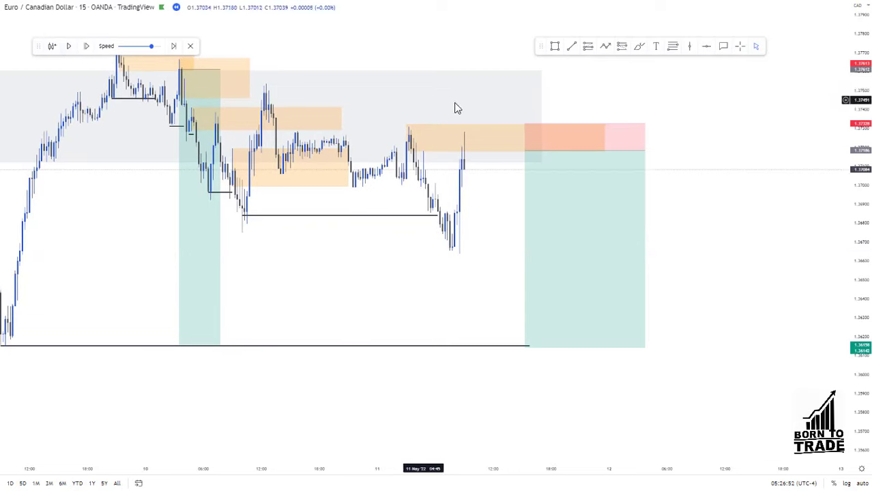
# Step: Move the short position's start back to the candle that enters the orange zone, at 11 May 09:00
pyautogui.moveTo(524, 151); pyautogui.dragTo(463, 150)
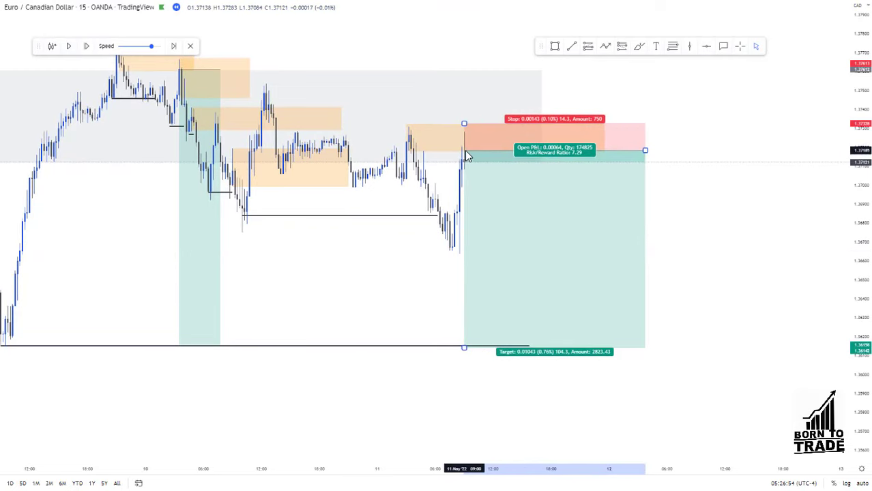
pyautogui.scroll(-3, 487, 256)
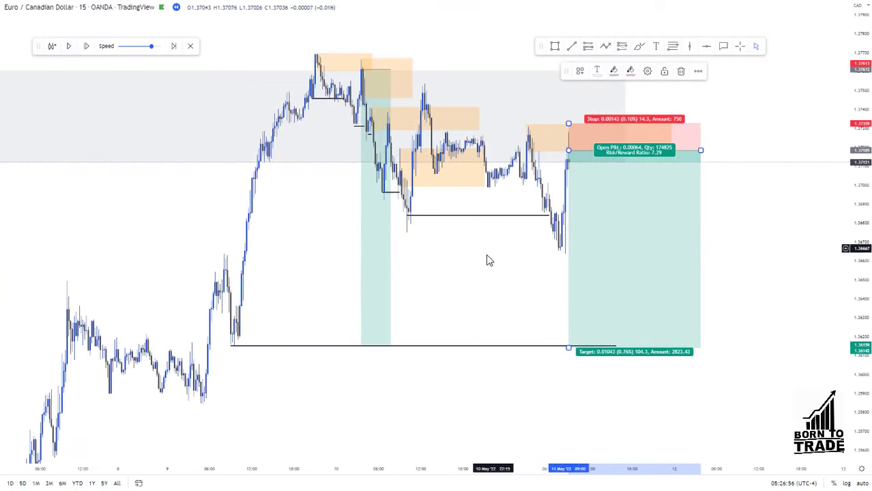
pyautogui.click(487, 252)
pyautogui.scroll(2, 735, 203)
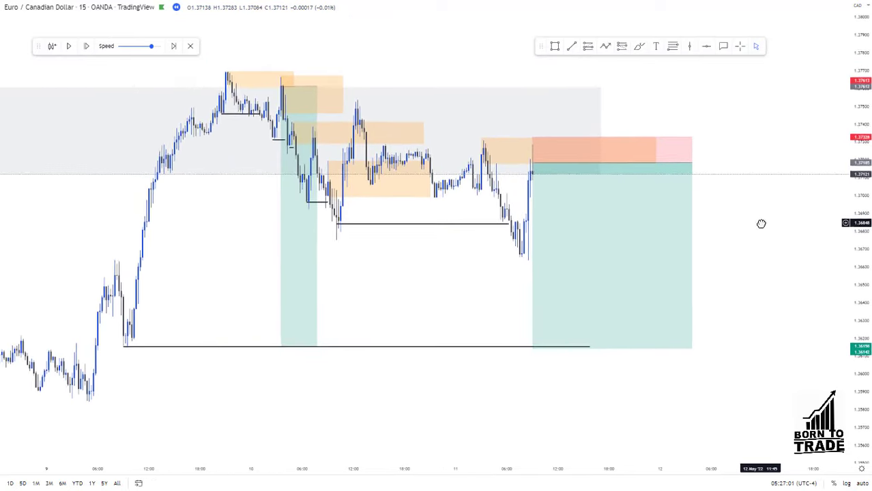
# Step: Play the replay through the drop from the zone and shorten the short position to end around 15:15 on 11 May
pyautogui.click(68, 47)
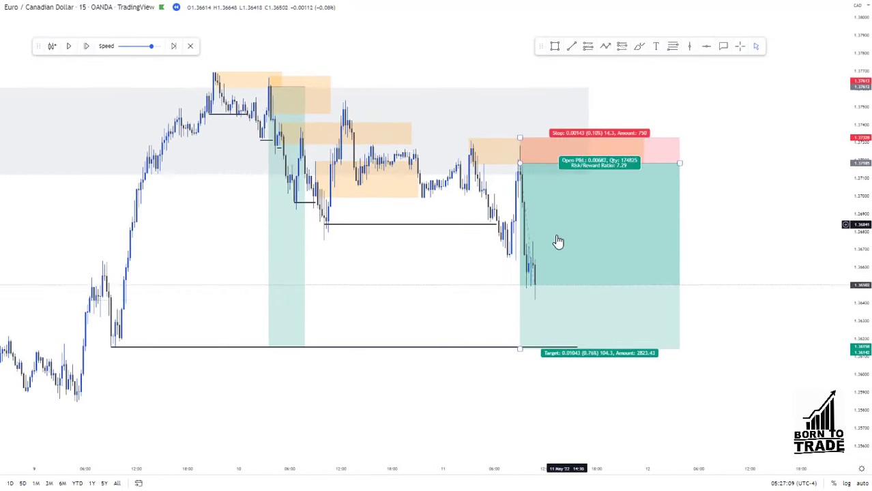
pyautogui.scroll(1, 559, 242)
pyautogui.moveTo(715, 213); pyautogui.dragTo(729, 181)
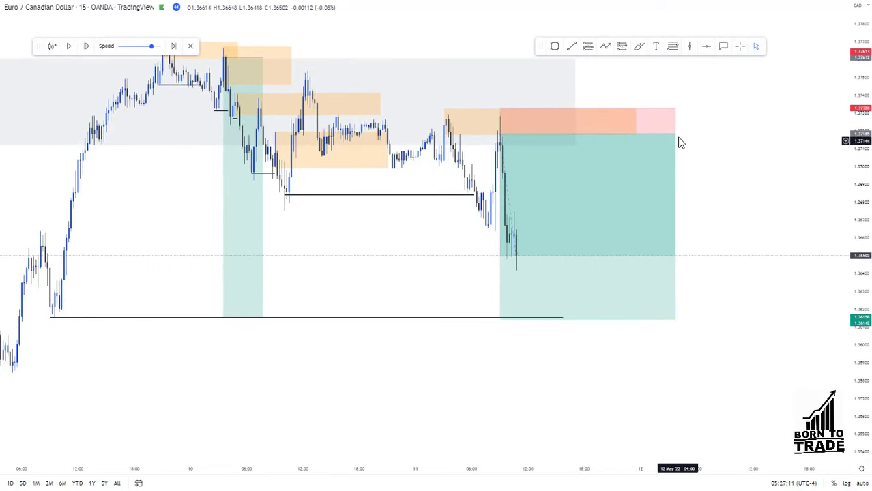
pyautogui.moveTo(676, 133); pyautogui.dragTo(559, 167)
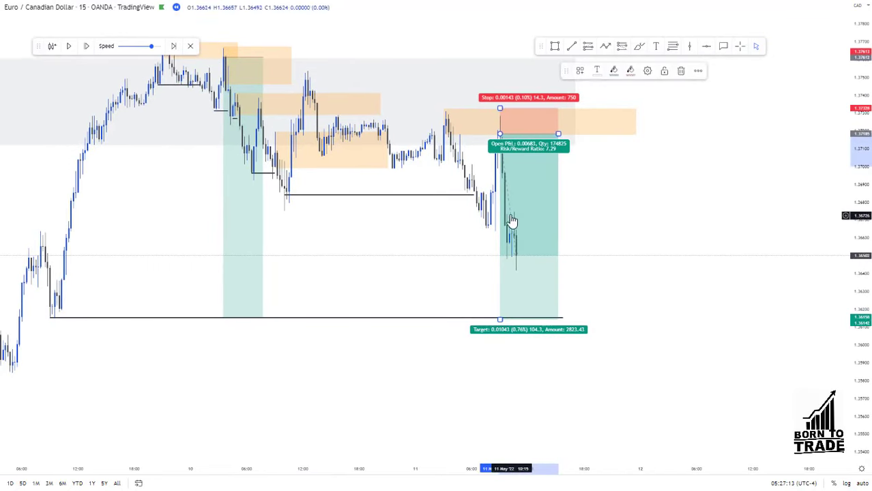
# Step: Draw a short horizontal line at the 11 May swing low, about 1.3665, to the candle that breaks below it
pyautogui.click(571, 46)
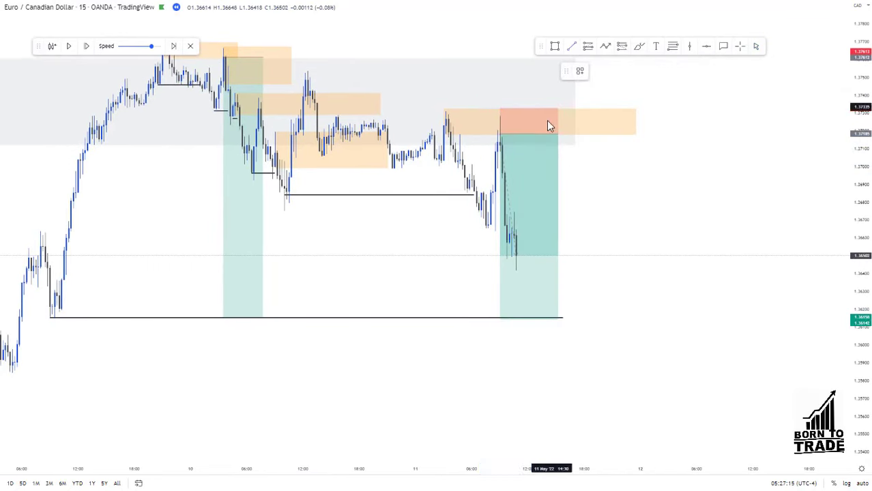
pyautogui.click(506, 230)
pyautogui.click(613, 228)
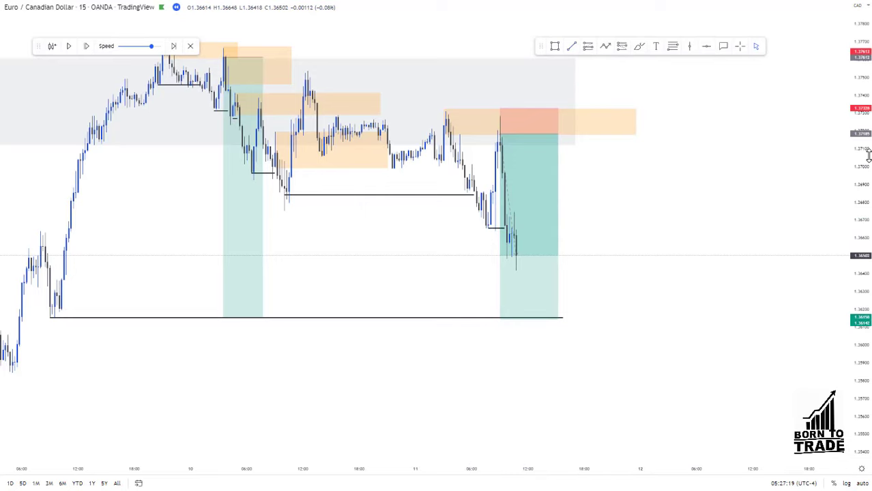
# Step: Examine the 9 to 11 May structure breaks, the supply zones and the running short position
pyautogui.scroll(-1, 869, 154)
pyautogui.moveTo(870, 154); pyautogui.dragTo(870, 158)
pyautogui.scroll(-2, 720, 198)
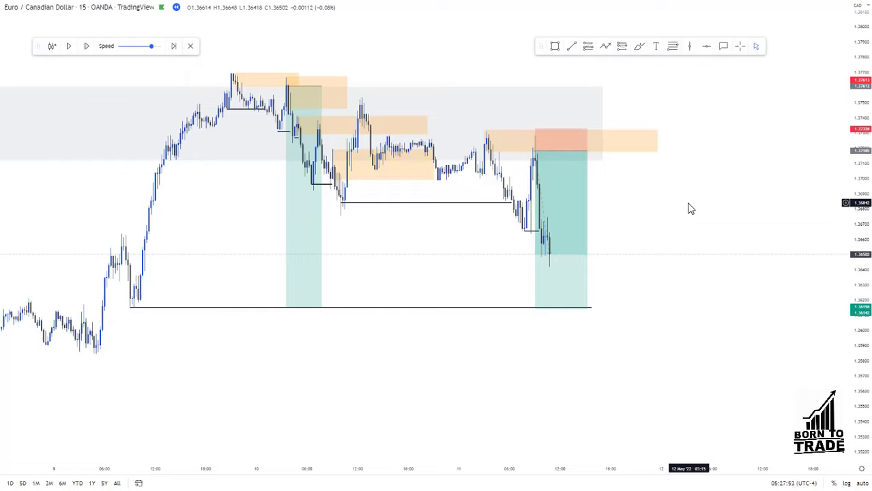
pyautogui.scroll(-1, 689, 208)
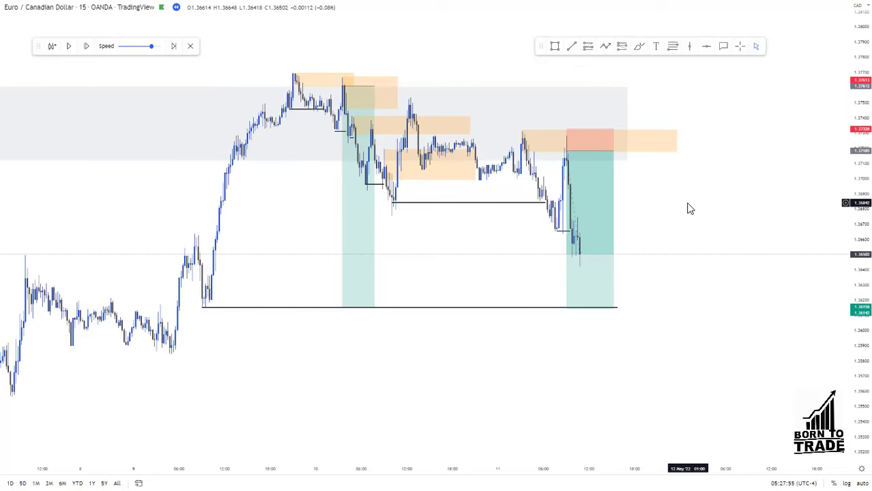
pyautogui.moveTo(691, 208); pyautogui.dragTo(709, 224)
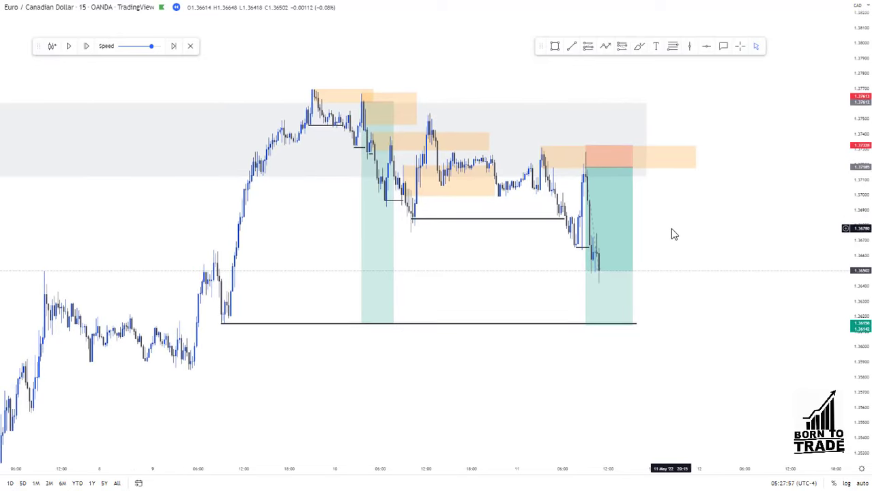
pyautogui.scroll(3, 670, 228)
pyautogui.moveTo(644, 230); pyautogui.dragTo(718, 230)
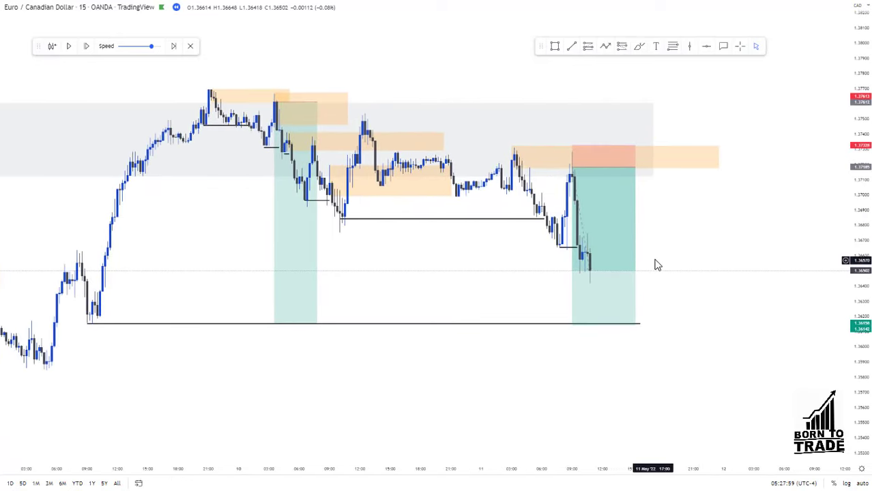
pyautogui.scroll(2, 862, 178)
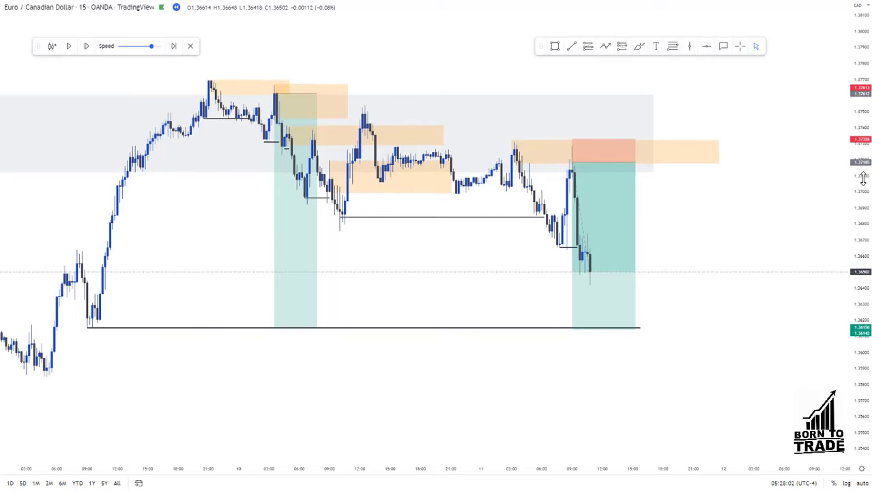
pyautogui.scroll(1, 696, 251)
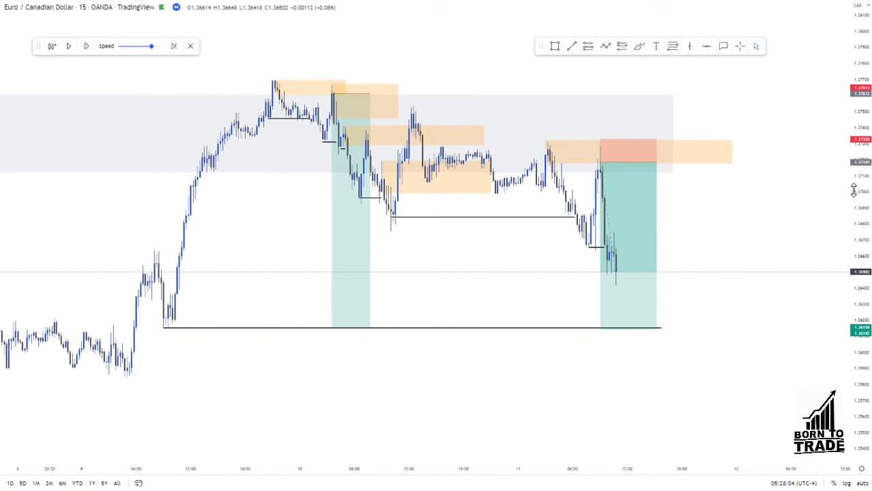
pyautogui.scroll(1, 707, 211)
# Step: Move the latest short position's stop down to its entry price, about 1.3719
pyautogui.moveTo(688, 218); pyautogui.dragTo(701, 232)
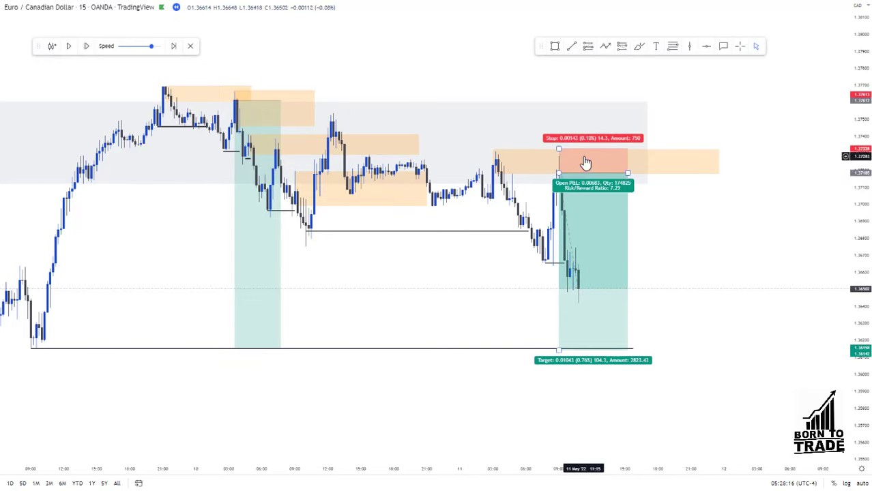
pyautogui.click(560, 149)
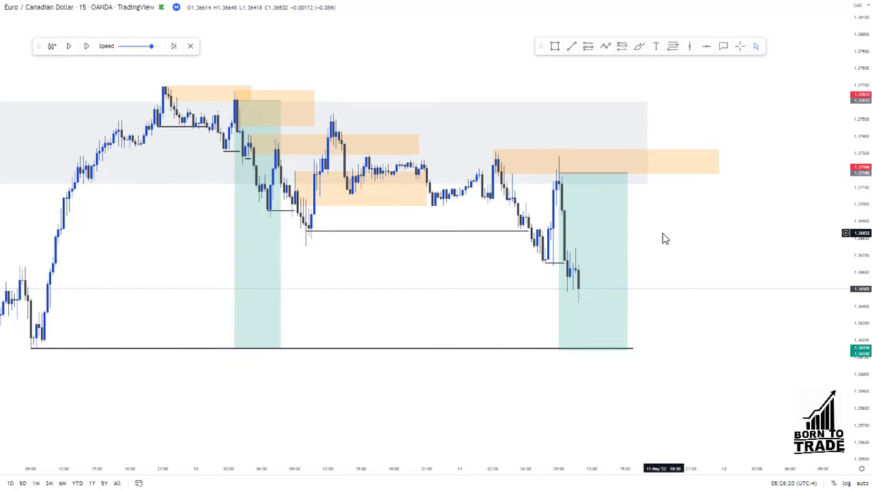
pyautogui.moveTo(665, 233); pyautogui.dragTo(680, 223)
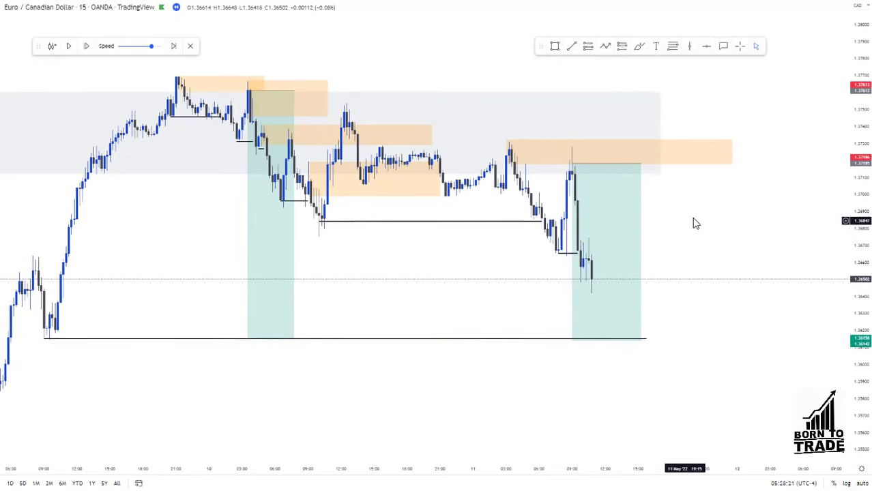
# Step: Play the replay through the sideways price action to about 22:00 on 11 May
pyautogui.click(69, 48)
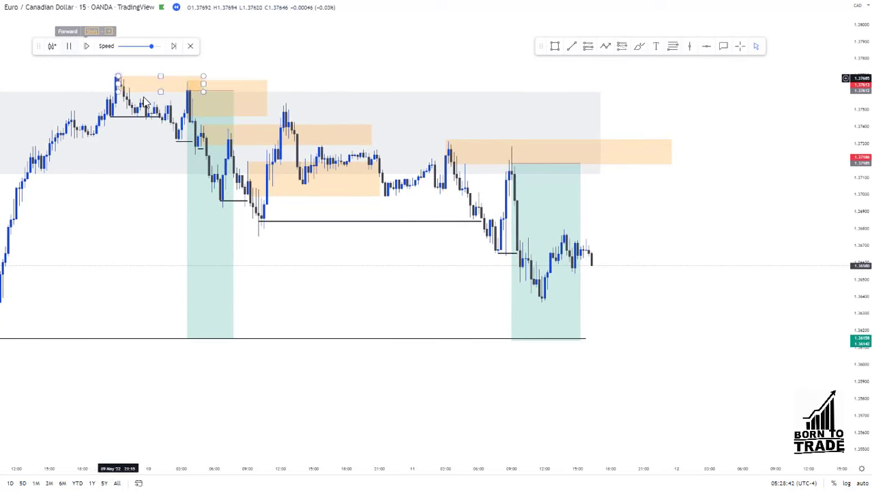
pyautogui.click(70, 48)
pyautogui.moveTo(641, 269)
pyautogui.mouseDown()
pyautogui.moveTo(577, 268)
pyautogui.moveTo(566, 256)
pyautogui.mouseUp()
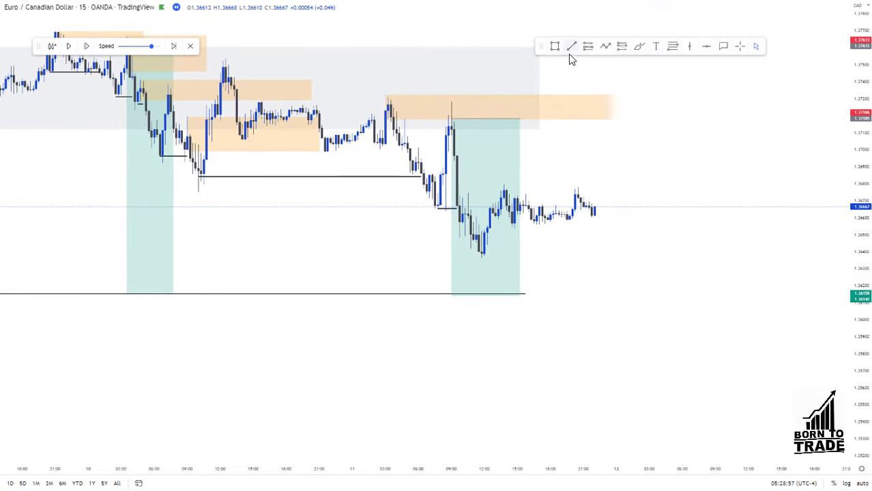
# Step: Draw a horizontal line from the 11 May 11:45 low, about 1.3637, to 12 May 00:30
pyautogui.click(481, 256)
pyautogui.click(622, 256)
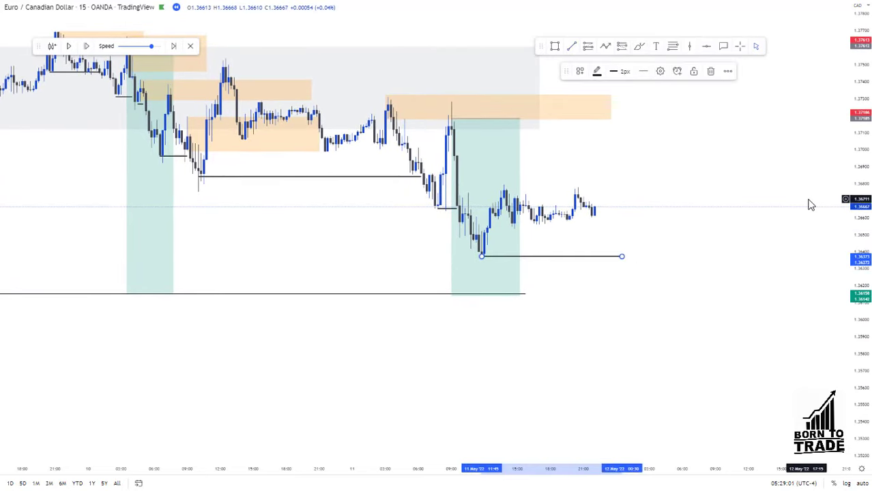
pyautogui.scroll(2, 865, 218)
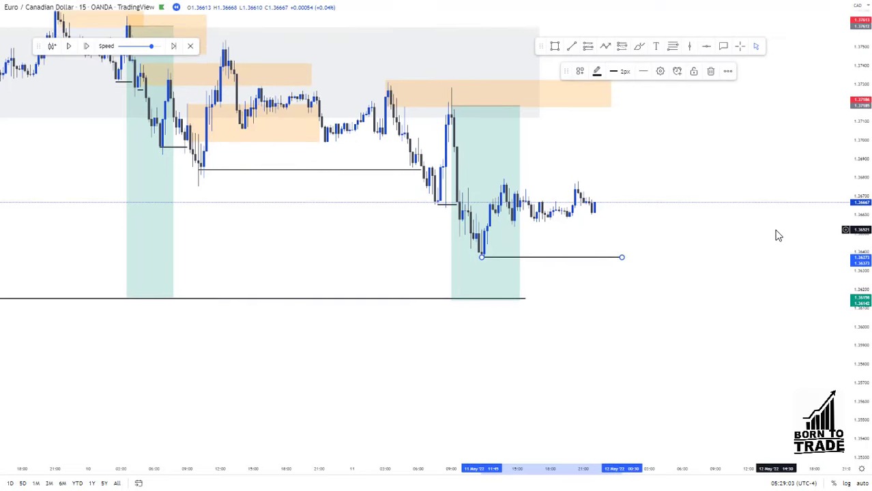
pyautogui.scroll(-3, 774, 234)
pyautogui.moveTo(708, 310); pyautogui.dragTo(728, 255)
pyautogui.click(572, 254)
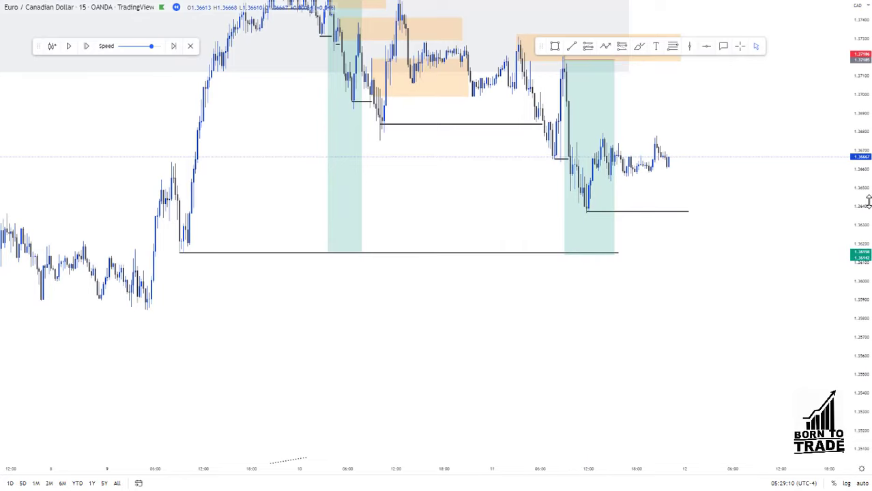
# Step: Play the replay until price drops to the 9 May low, about 1.3615, and extend that low's horizontal line to 12 May 03:15
pyautogui.scroll(2, 696, 208)
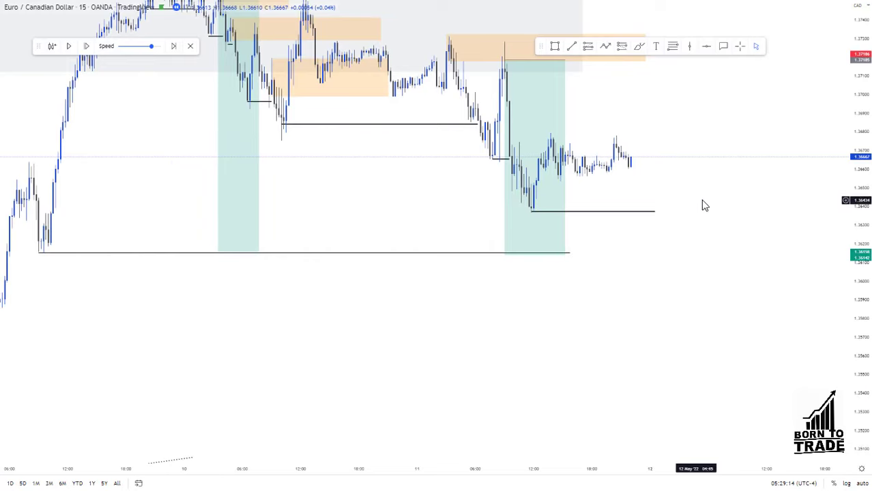
pyautogui.click(70, 47)
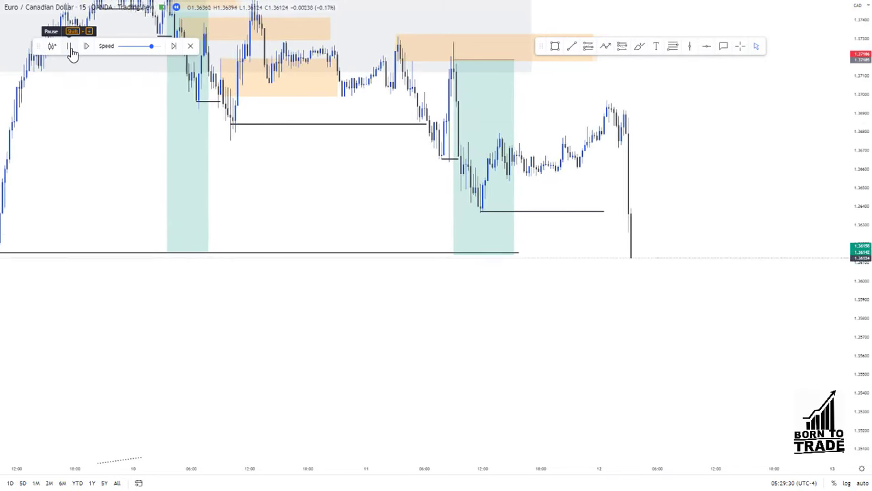
pyautogui.click(77, 55)
pyautogui.moveTo(518, 253); pyautogui.dragTo(607, 254)
pyautogui.scroll(-5, 594, 249)
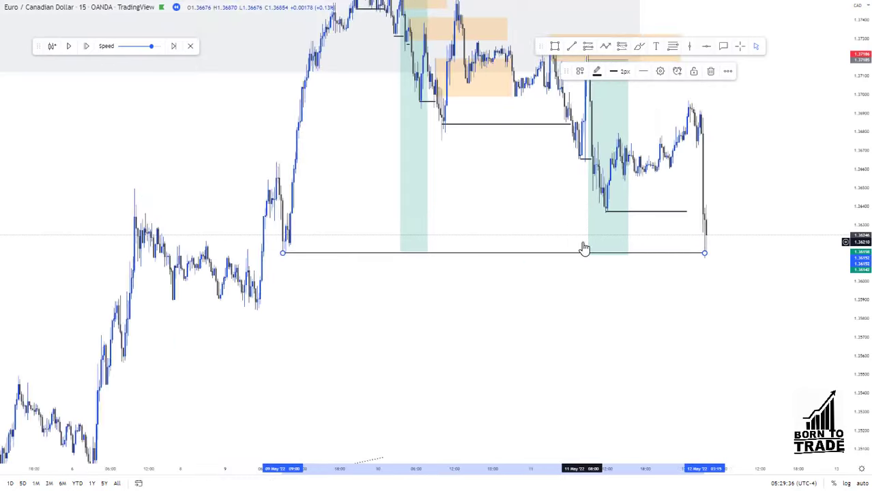
# Step: Lower the targets of both short positions to the long horizontal line, at about 1.3392 and 1.3391
pyautogui.moveTo(545, 307); pyautogui.dragTo(553, 277)
pyautogui.moveTo(860, 206); pyautogui.dragTo(861, 287)
pyautogui.moveTo(458, 287); pyautogui.dragTo(482, 157)
pyautogui.moveTo(477, 96)
pyautogui.mouseDown()
pyautogui.moveTo(496, 357)
pyautogui.moveTo(476, 419)
pyautogui.mouseUp()
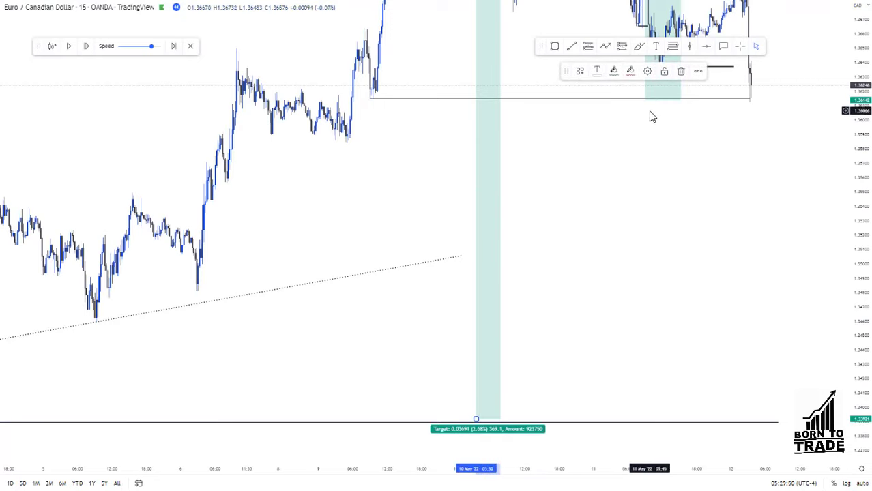
pyautogui.moveTo(646, 97); pyautogui.dragTo(651, 419)
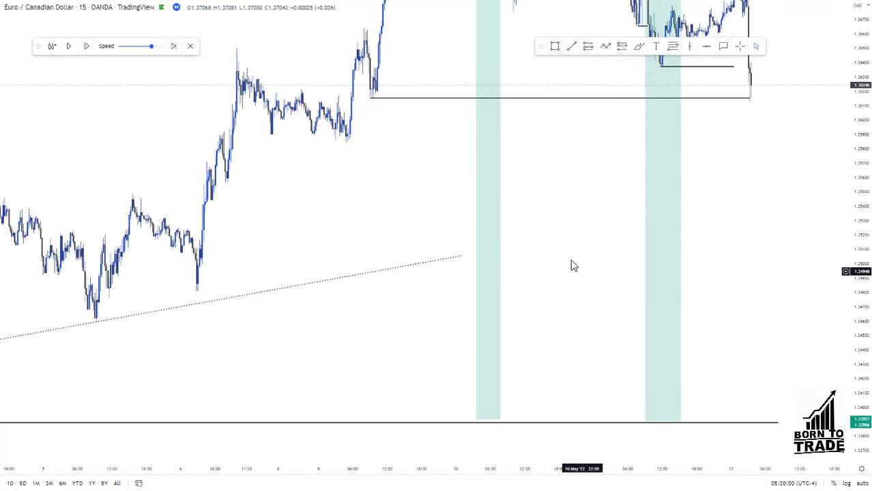
# Step: Draw an orange supply zone from about 1.3697 to 1.3677 at the 12 May 02:45 candle before the drop, extended past the latest candle
pyautogui.moveTo(547, 237); pyautogui.dragTo(514, 312)
pyautogui.moveTo(869, 233); pyautogui.dragTo(867, 241)
pyautogui.click(555, 45)
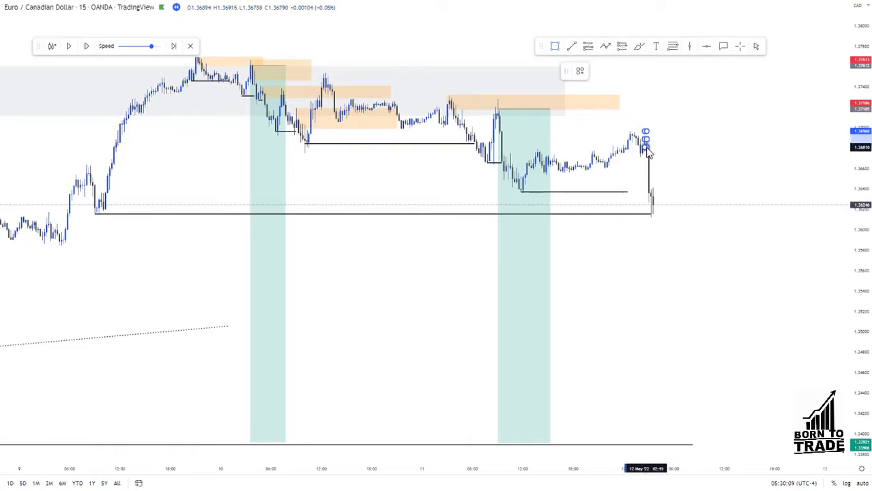
pyautogui.moveTo(649, 157); pyautogui.dragTo(778, 153)
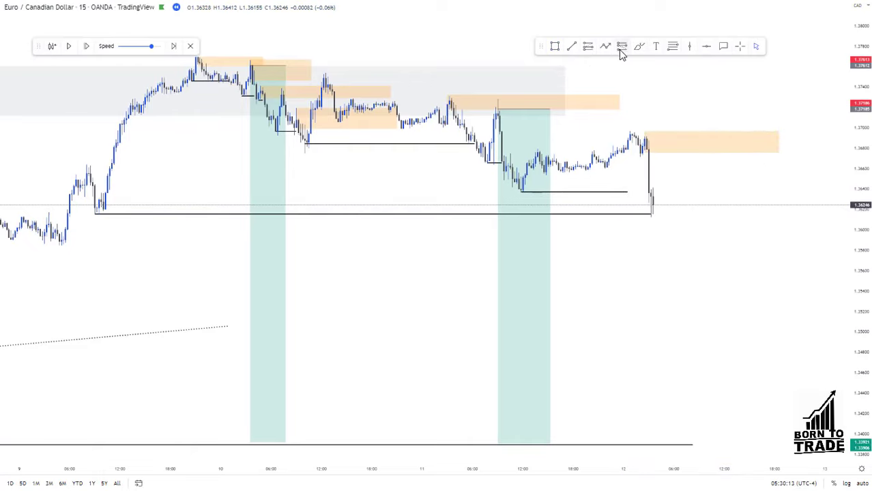
# Step: Add a narrowed short position at the supply zone's lower edge, about 1.3677, with the stop at about 1.3698 and the target at about 1.3640
pyautogui.click(739, 153)
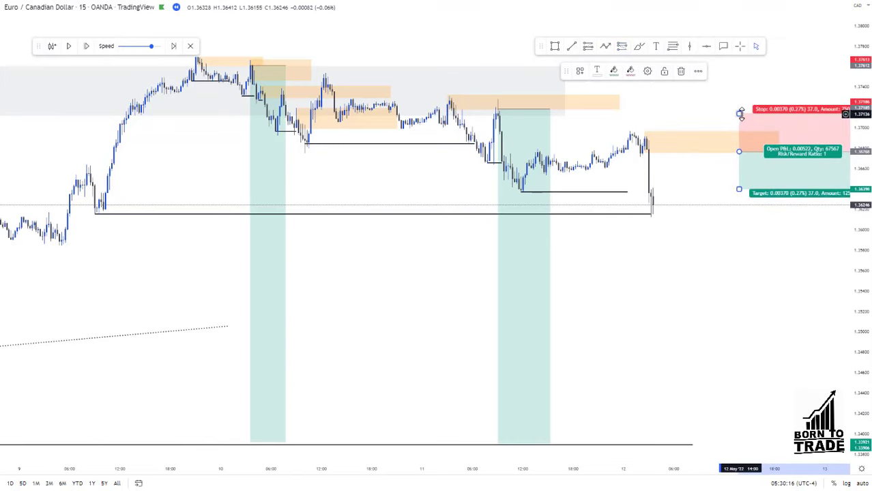
pyautogui.moveTo(742, 114)
pyautogui.mouseDown()
pyautogui.moveTo(744, 131)
pyautogui.moveTo(717, 121)
pyautogui.mouseUp()
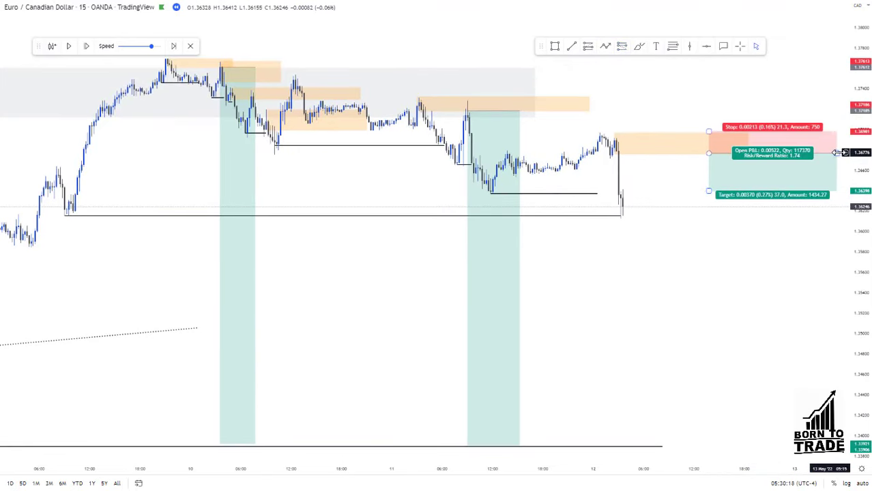
pyautogui.moveTo(837, 153); pyautogui.dragTo(771, 157)
pyautogui.scroll(-1, 774, 192)
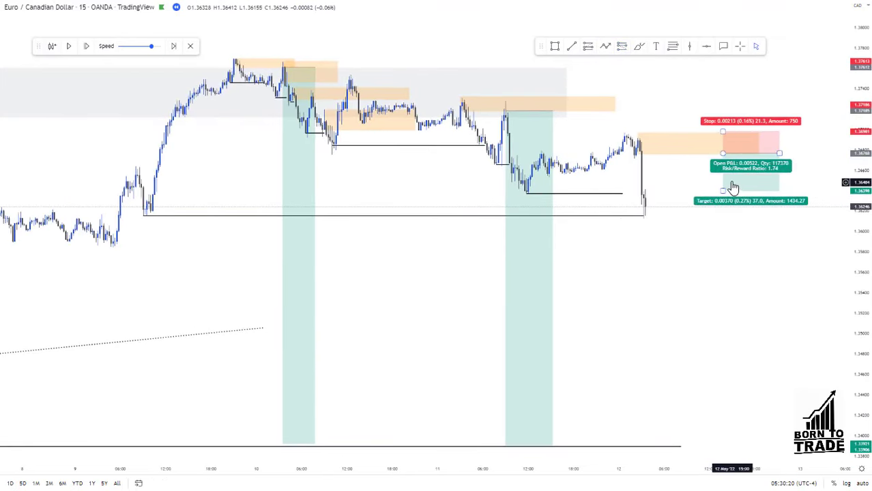
pyautogui.moveTo(707, 269); pyautogui.dragTo(732, 187)
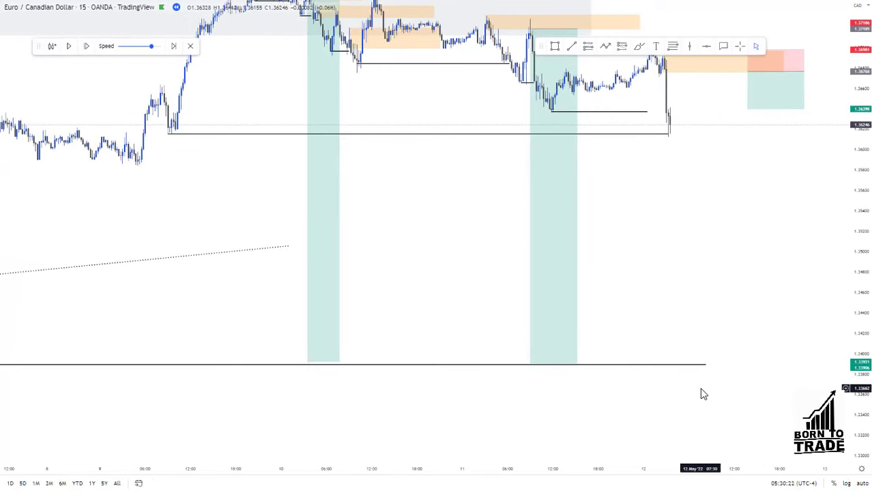
pyautogui.moveTo(689, 277); pyautogui.dragTo(679, 295)
pyautogui.scroll(-1, 705, 288)
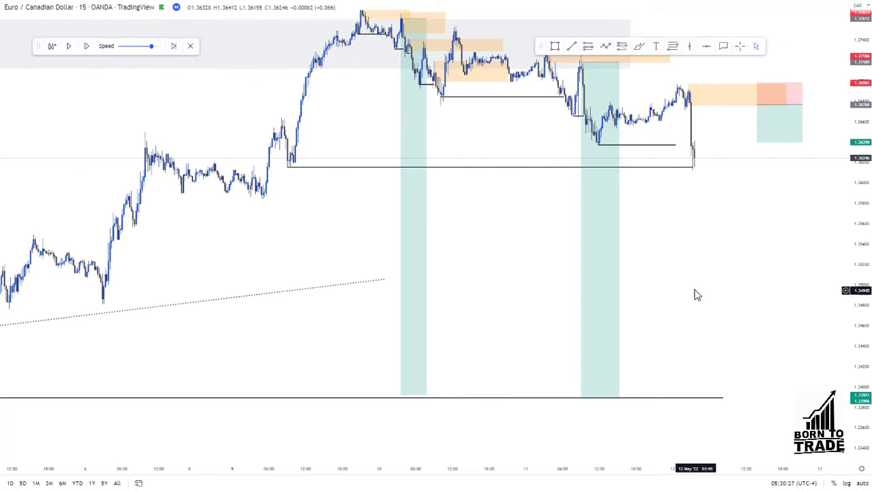
# Step: Play the replay until price drops to about 1.3562, and delete the latest short position and its orange supply zone
pyautogui.click(68, 49)
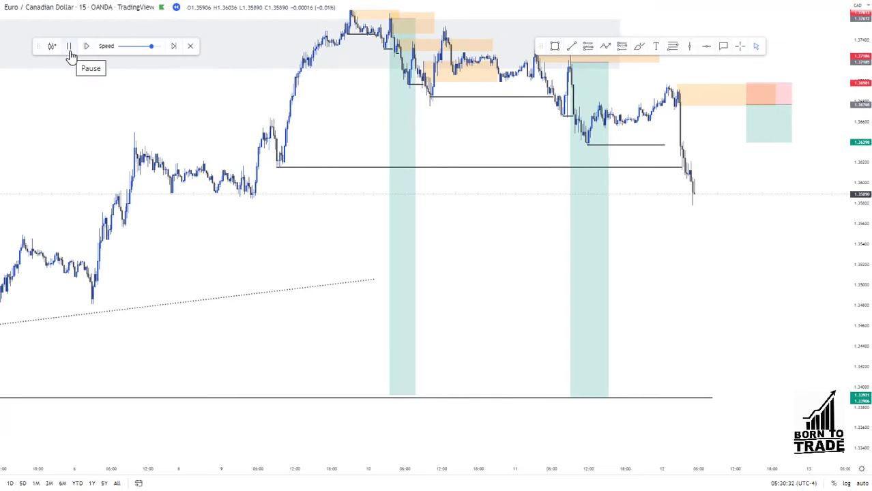
pyautogui.click(69, 49)
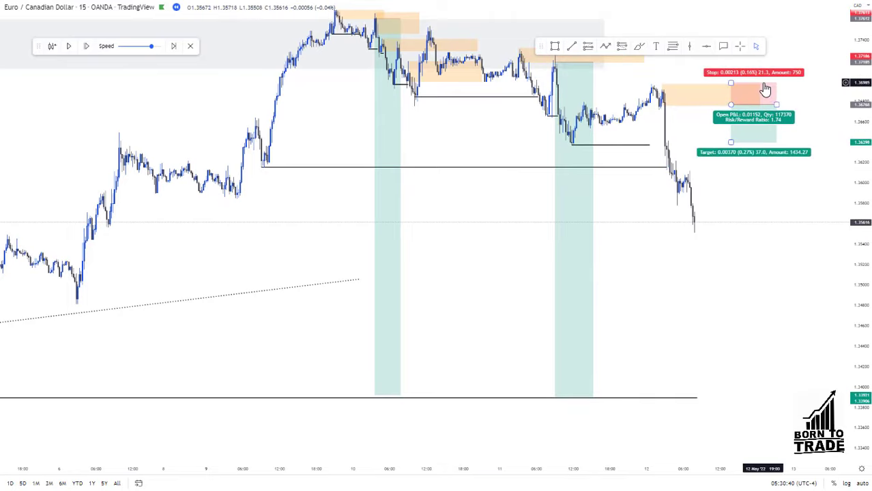
pyautogui.click(740, 90)
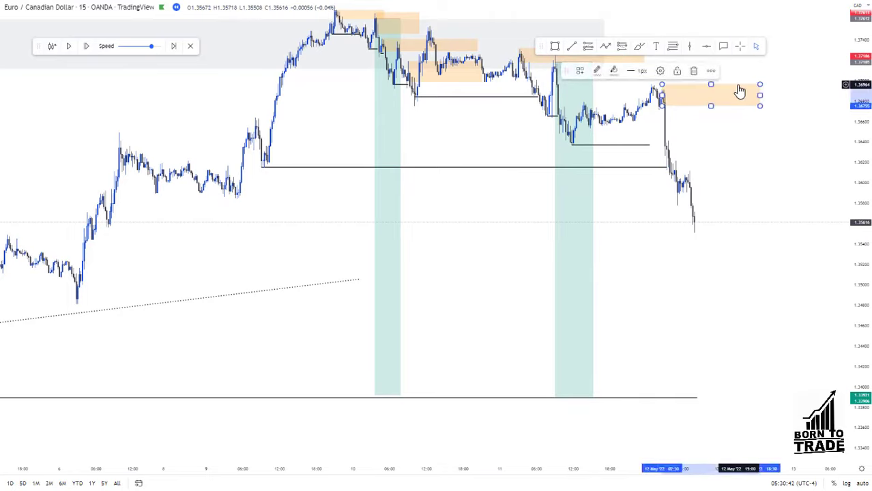
pyautogui.press('Delete')
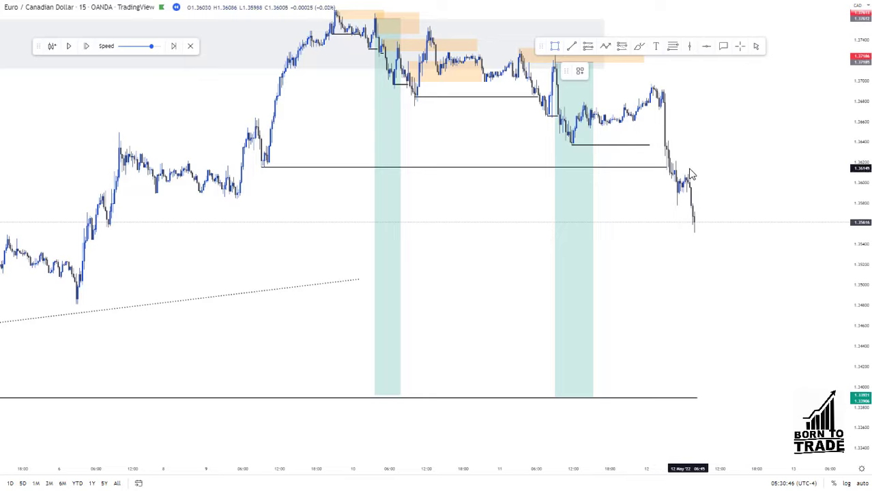
# Step: Draw an orange supply zone from about 1.3621 to 1.3591 at the 12 May pause before the latest drop, extended past the latest candle
pyautogui.moveTo(675, 162)
pyautogui.mouseDown()
pyautogui.moveTo(692, 192)
pyautogui.moveTo(781, 179)
pyautogui.mouseUp()
pyautogui.click(756, 133)
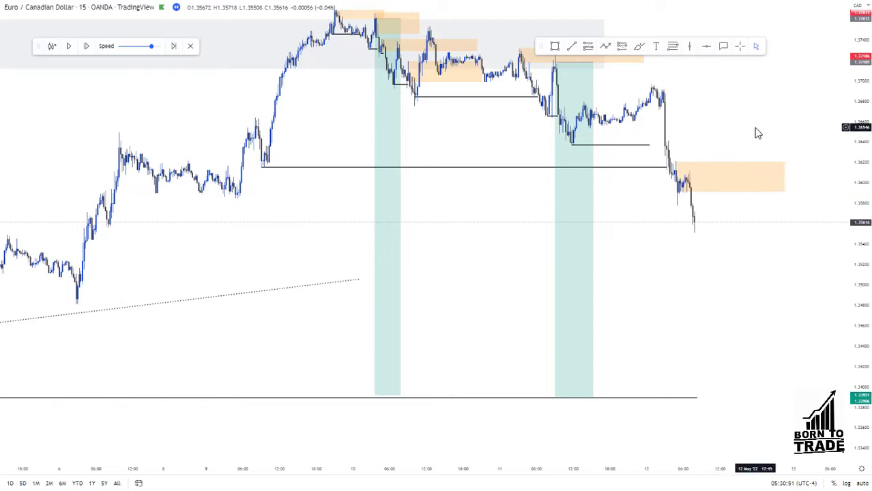
# Step: Add a narrowed short position at the new zone's lower edge, about 1.3592, with the stop at about 1.3622 and the target at about 1.3392
pyautogui.moveTo(756, 132); pyautogui.dragTo(705, 119)
pyautogui.click(621, 47)
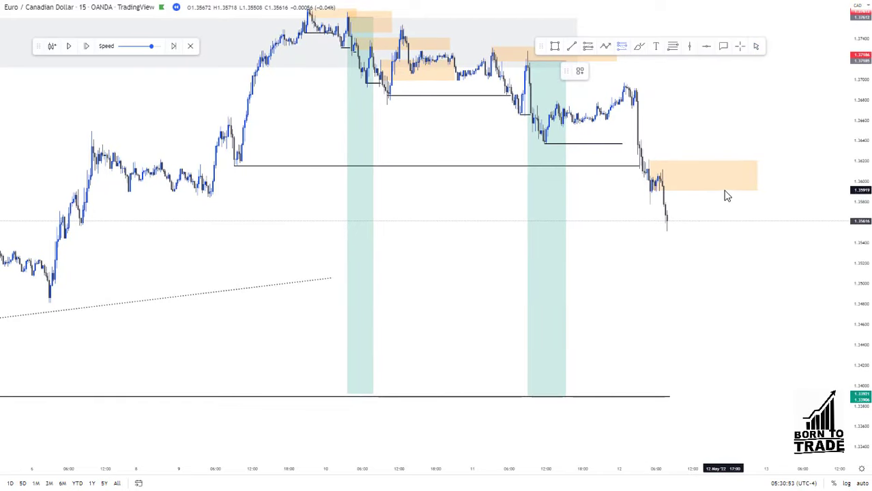
pyautogui.click(724, 189)
pyautogui.moveTo(723, 133); pyautogui.dragTo(694, 144)
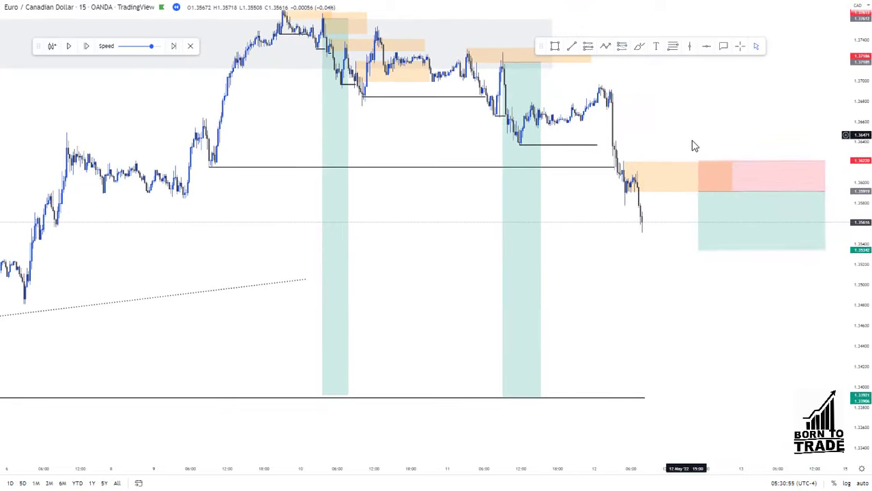
pyautogui.moveTo(826, 191); pyautogui.dragTo(773, 191)
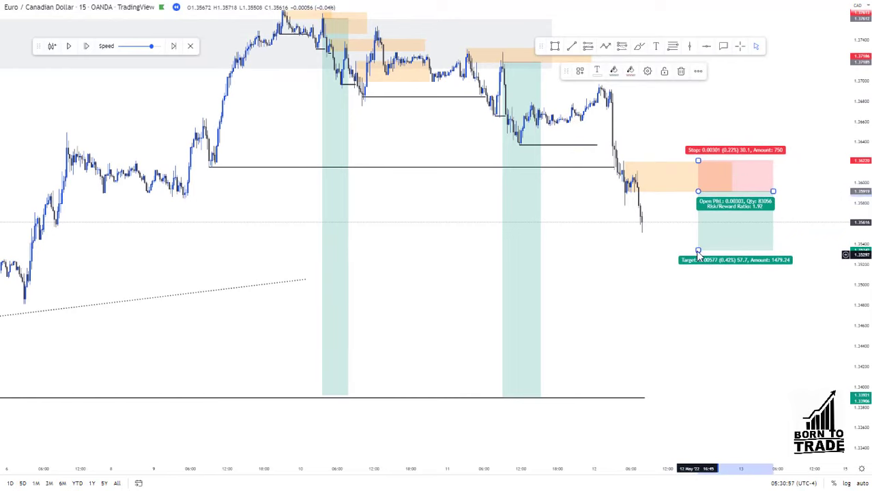
pyautogui.moveTo(698, 251); pyautogui.dragTo(686, 403)
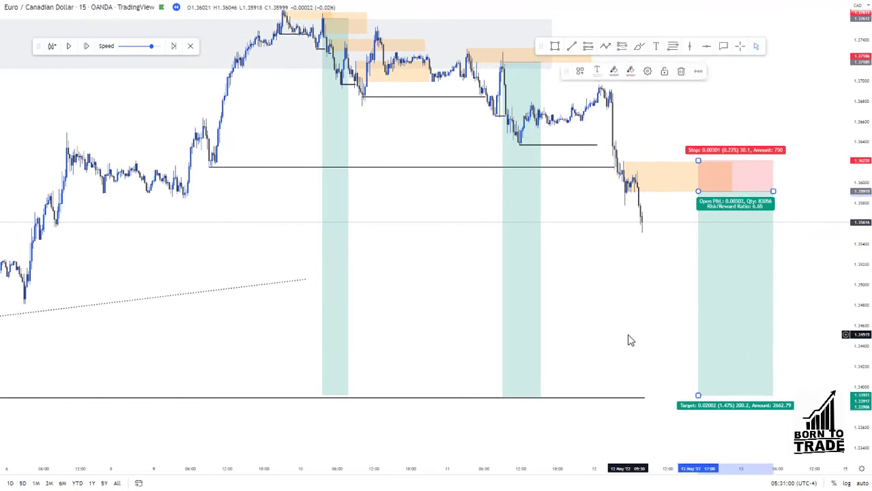
# Step: Play the replay until price falls to about 1.3506, and delete the untriggered short position and its orange supply zone
pyautogui.click(68, 46)
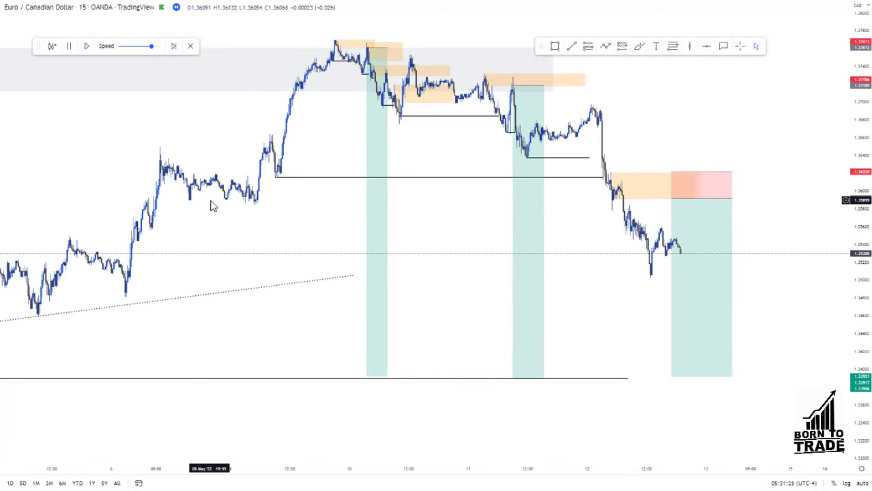
pyautogui.click(69, 46)
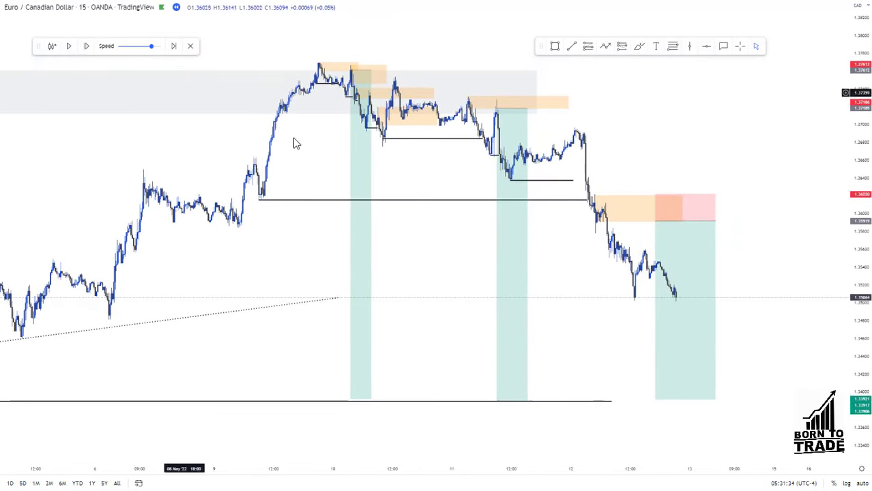
pyautogui.click(671, 202)
pyautogui.click(666, 202)
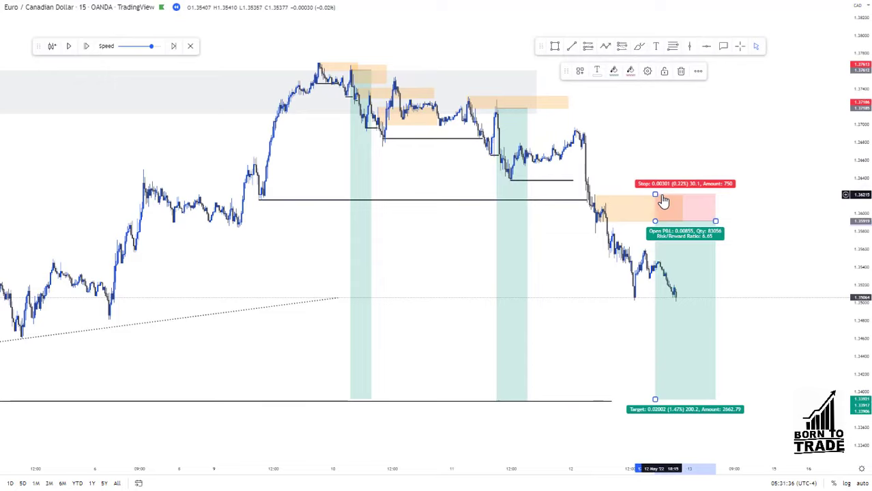
pyautogui.press('Delete')
pyautogui.click(649, 228)
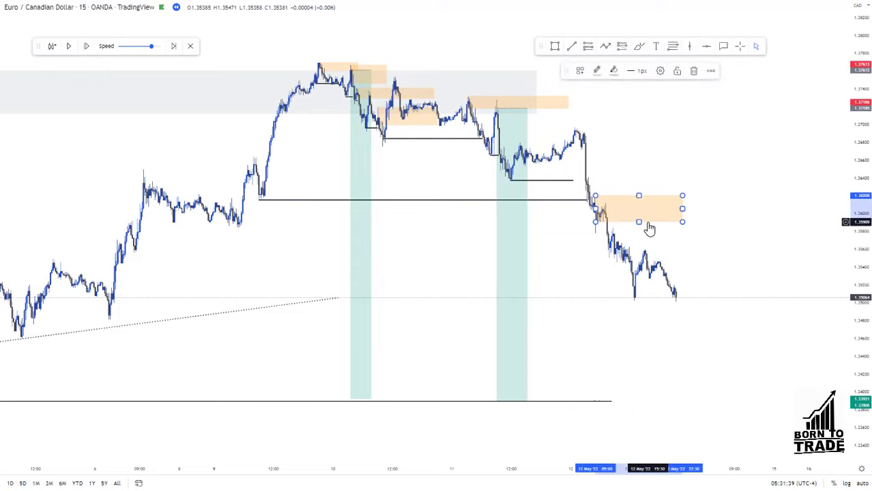
pyautogui.press('Delete')
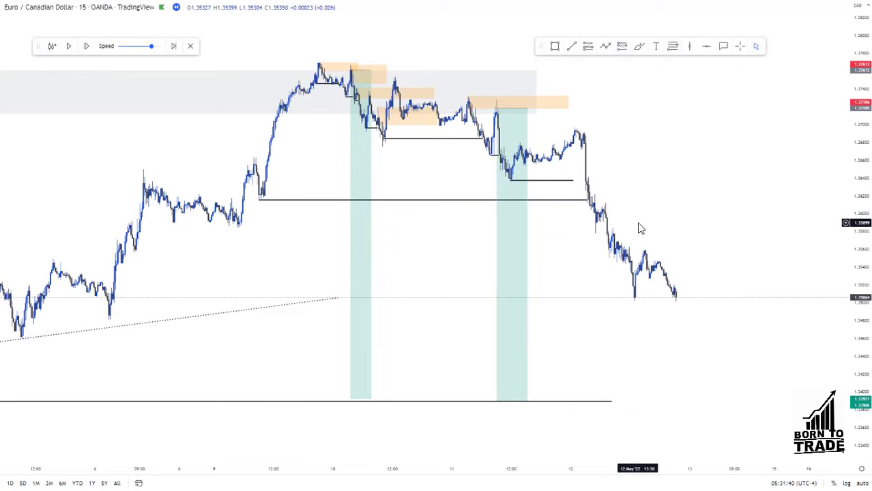
# Step: Play the replay until price breaks the 12 May 12:30 low, and draw a horizontal line from that low, about 1.3502, to 13 May 05:45
pyautogui.click(69, 47)
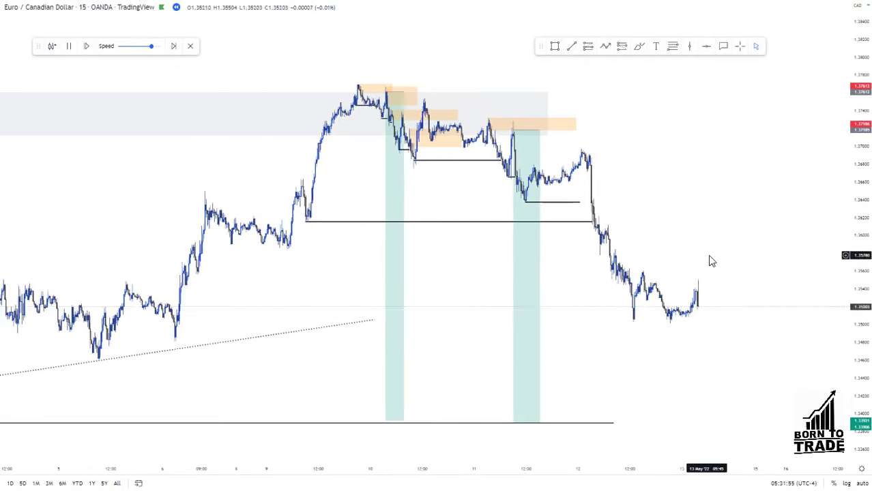
pyautogui.click(69, 47)
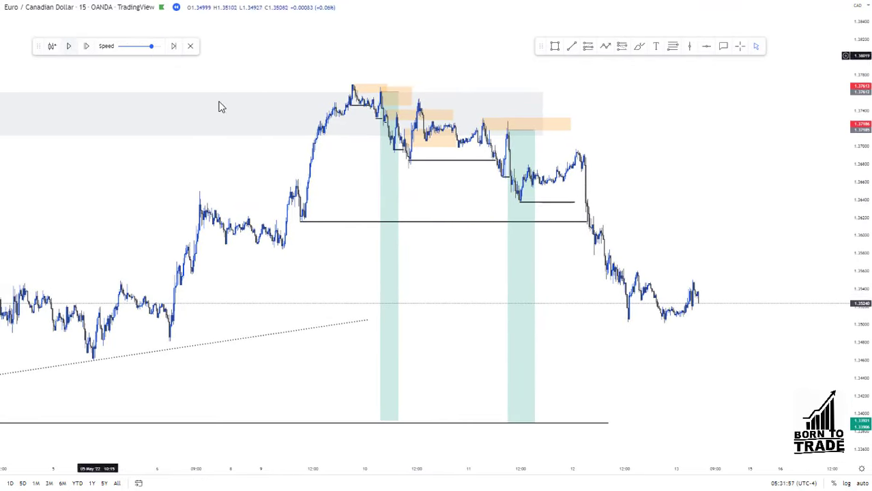
pyautogui.click(69, 48)
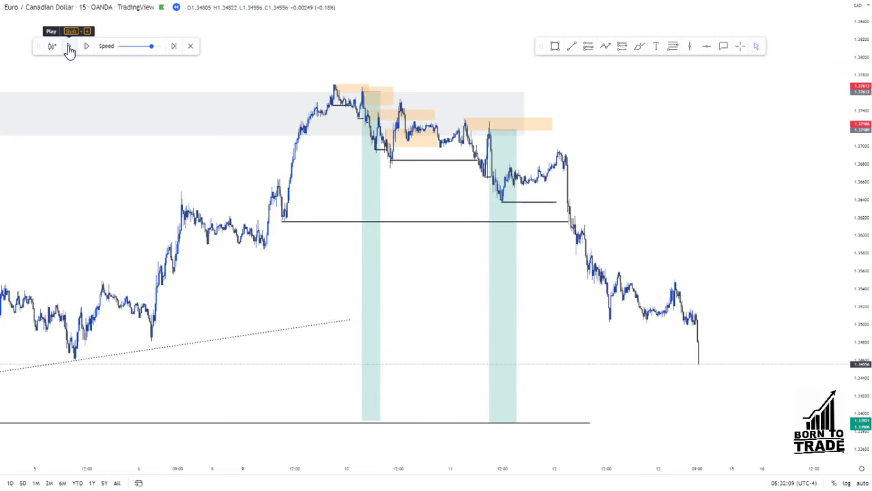
pyautogui.click(69, 48)
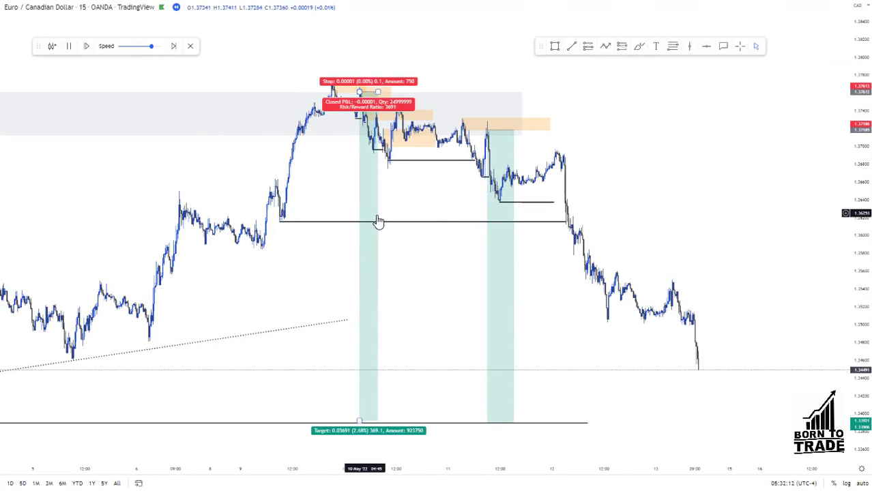
pyautogui.click(660, 294)
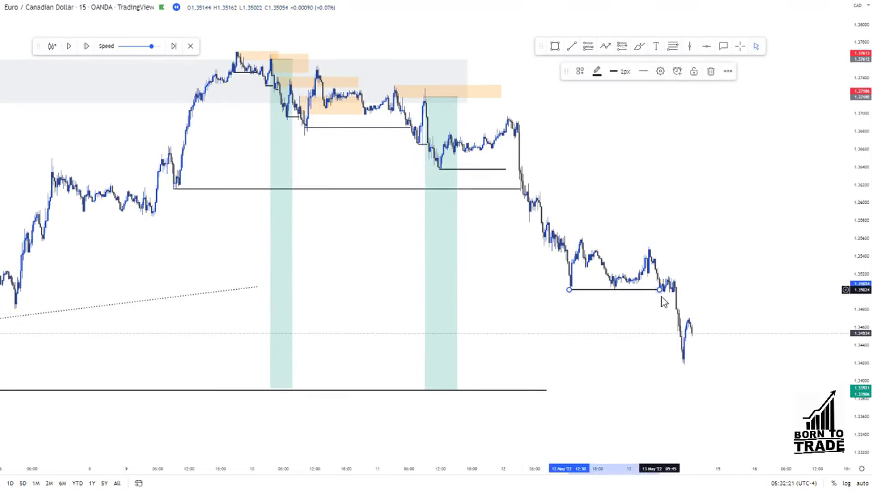
# Step: Draw an orange supply zone from about 1.3519 to 1.3500 at the 13 May 07:45 candles before the drop, extended past the latest candle
pyautogui.click(689, 241)
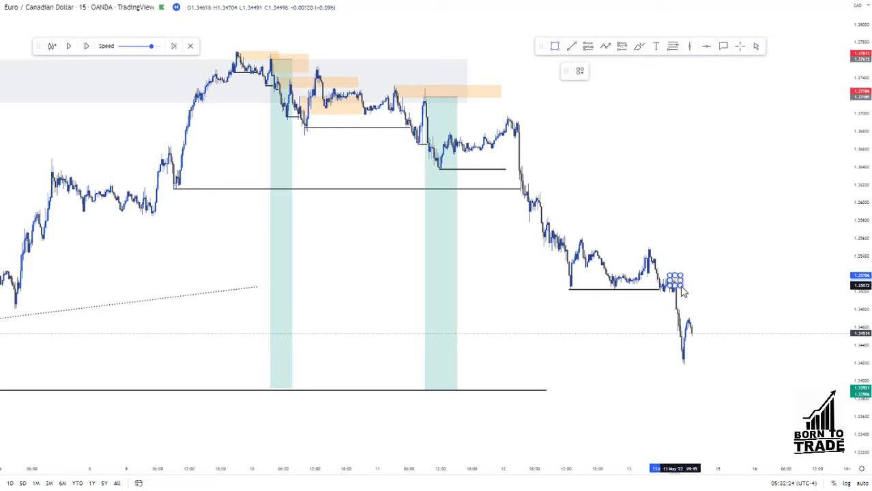
pyautogui.moveTo(681, 286)
pyautogui.mouseDown()
pyautogui.moveTo(687, 293)
pyautogui.moveTo(773, 283)
pyautogui.mouseUp()
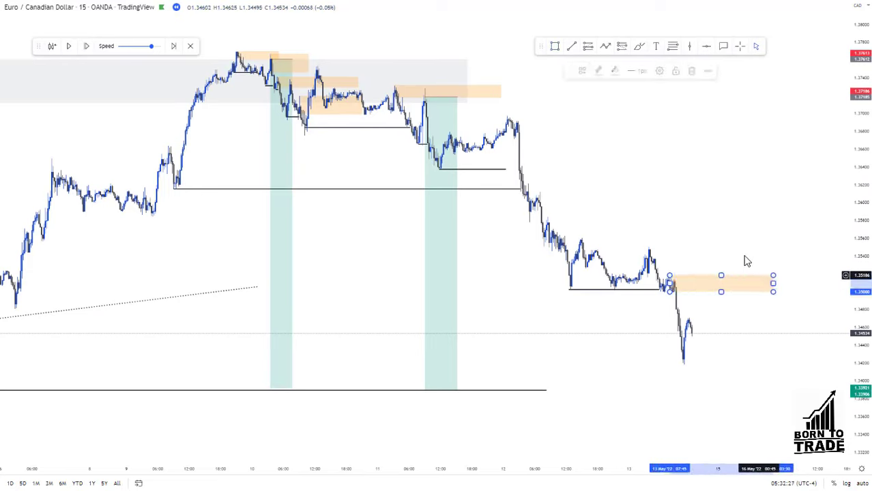
pyautogui.click(746, 258)
# Step: Add a narrowed short position at the zone's lower edge, 1.3500, with the stop just above the zone at about 1.3520
pyautogui.click(623, 49)
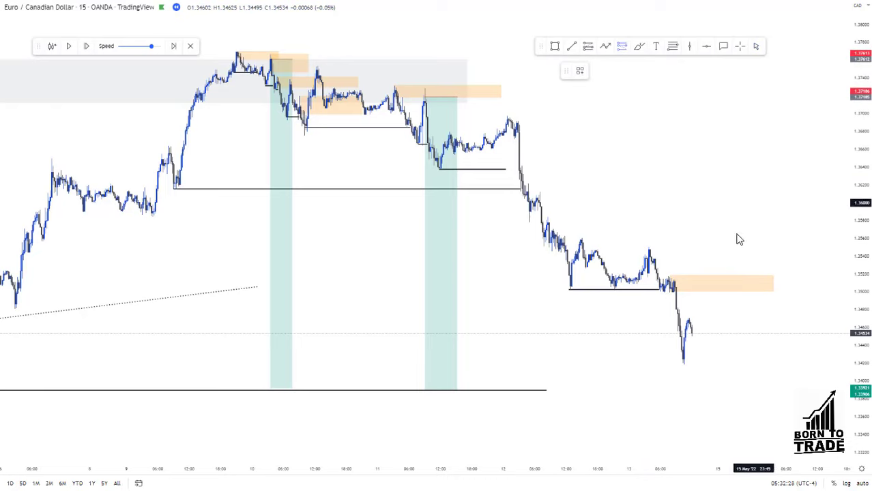
pyautogui.click(739, 291)
pyautogui.moveTo(736, 257)
pyautogui.mouseDown()
pyautogui.moveTo(738, 270)
pyautogui.moveTo(703, 255)
pyautogui.mouseUp()
pyautogui.moveTo(824, 294); pyautogui.dragTo(765, 295)
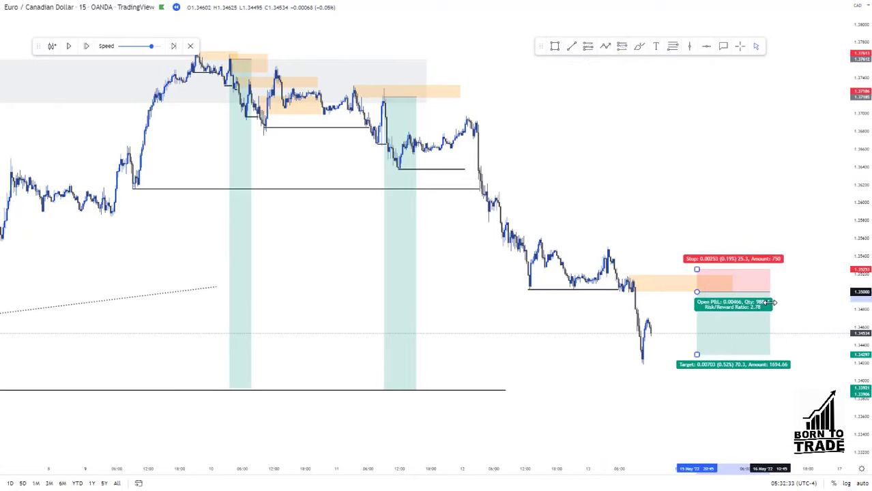
pyautogui.moveTo(697, 270); pyautogui.dragTo(697, 275)
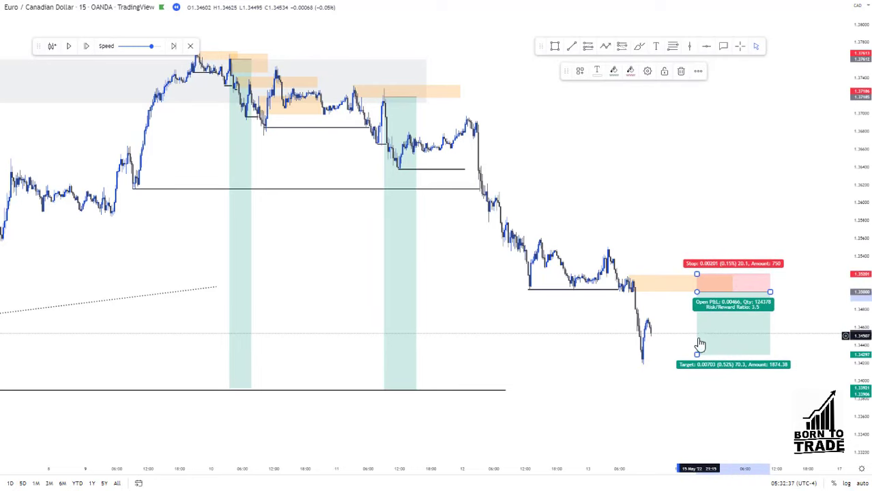
# Step: Lower the new short position's target to about 1.3389 and extend the long horizontal target line to that position
pyautogui.moveTo(697, 354); pyautogui.dragTo(697, 395)
pyautogui.moveTo(506, 392); pyautogui.dragTo(698, 390)
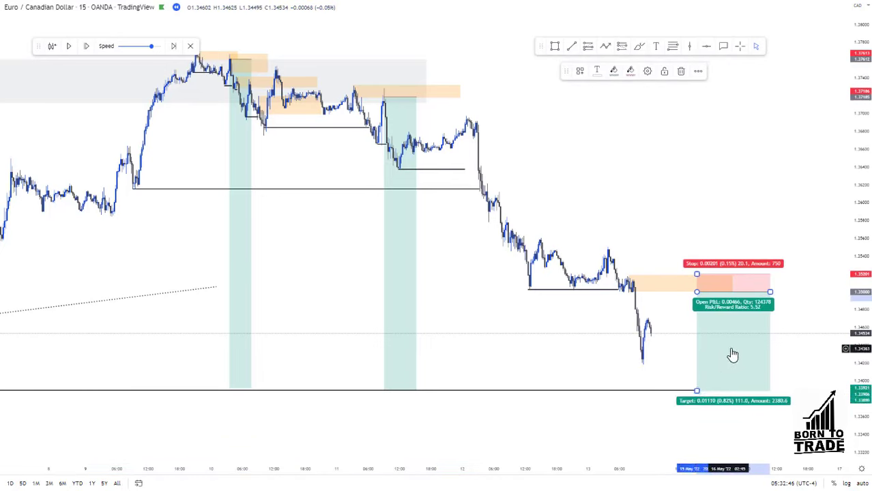
pyautogui.click(685, 209)
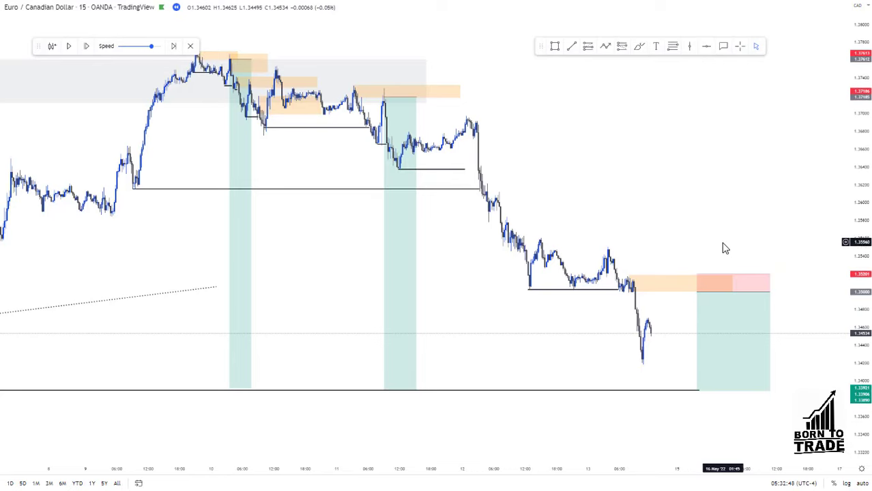
# Step: Play the replay until price reaches the target, securing the short at break-even, 1.3500, and extend the long target line to 16 May 16:00
pyautogui.click(69, 48)
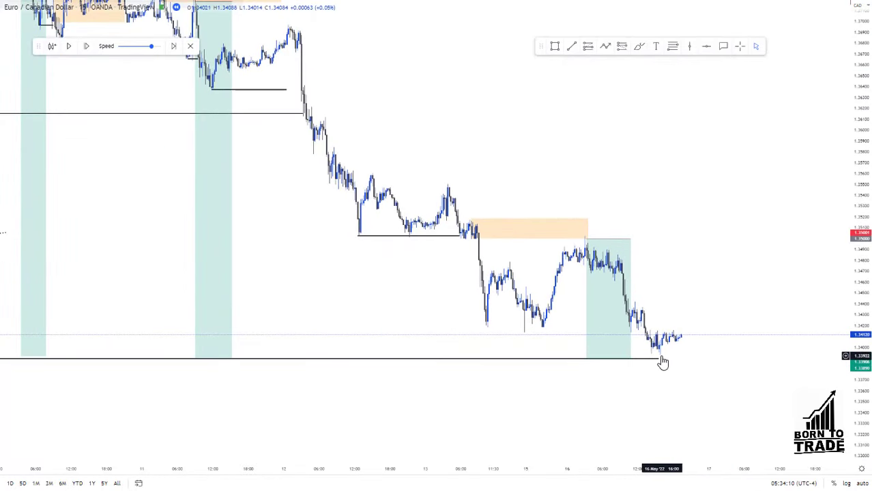
pyautogui.keyDown('shift'); pyautogui.click(660, 358); pyautogui.keyUp('shift')
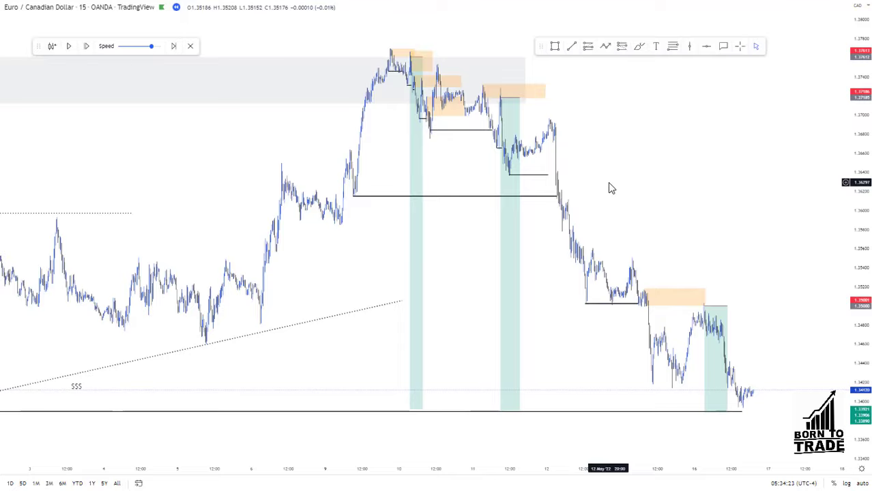
pyautogui.scroll(3, 613, 219)
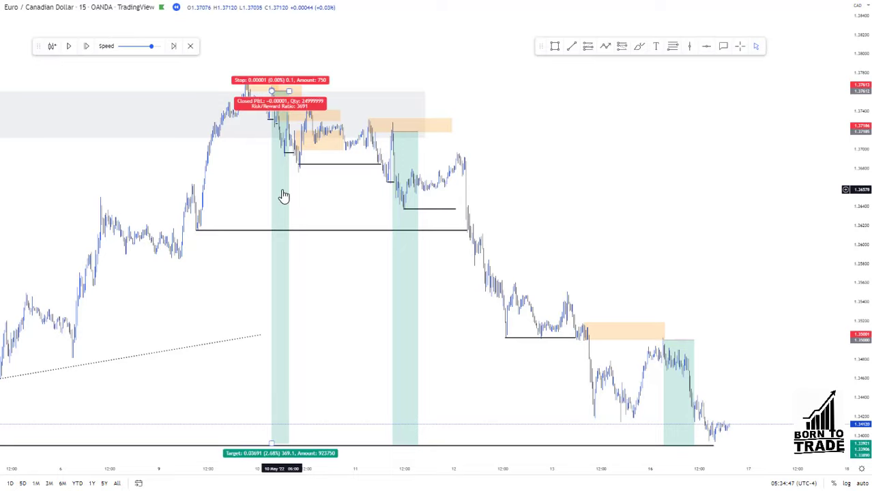
pyautogui.click(403, 209)
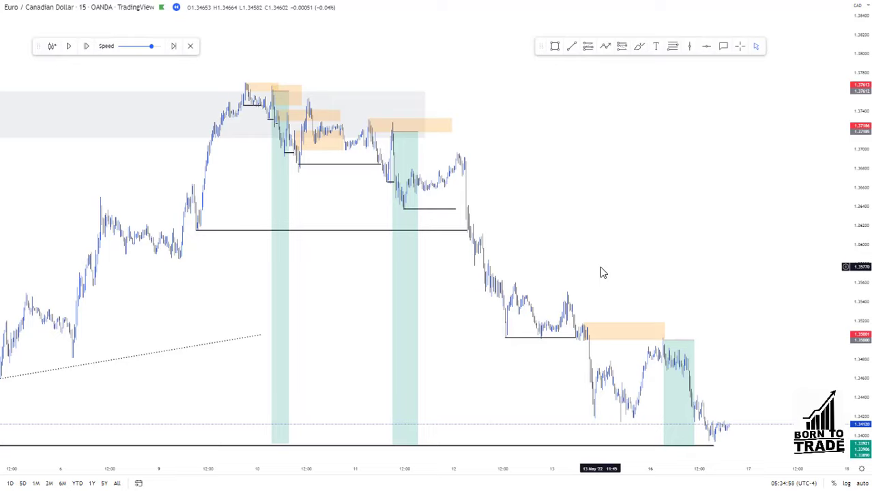
# Step: Switch the chart to the 4-hour interval and bring the May decline to the 1.3390 target line into close view
pyautogui.write('4H')
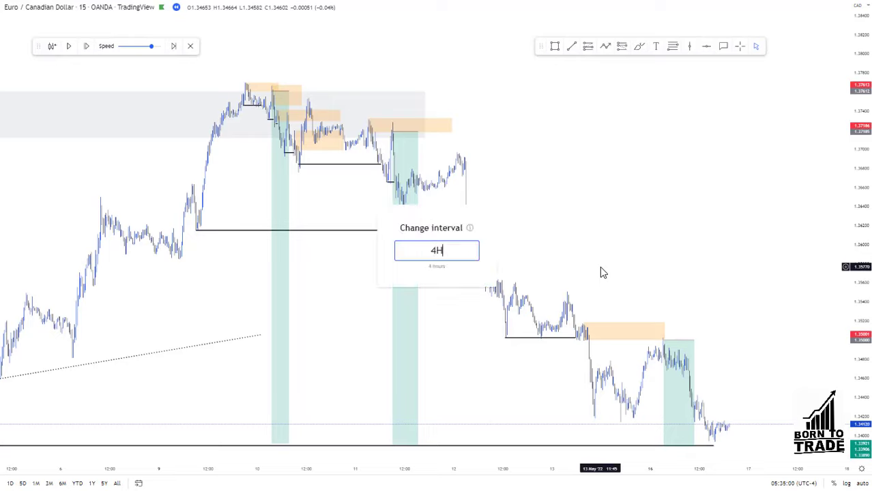
pyautogui.press('Return')
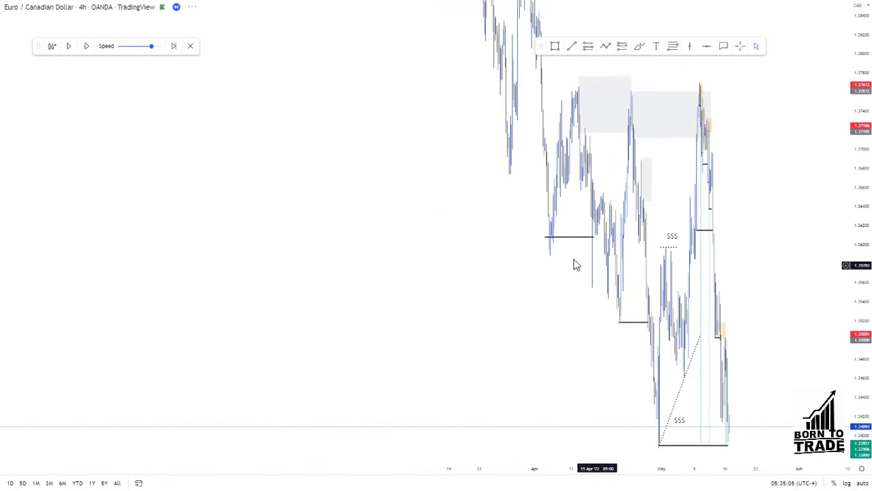
pyautogui.scroll(5, 573, 263)
pyautogui.hscroll(5, 553, 265)
pyautogui.moveTo(474, 311); pyautogui.dragTo(695, 263)
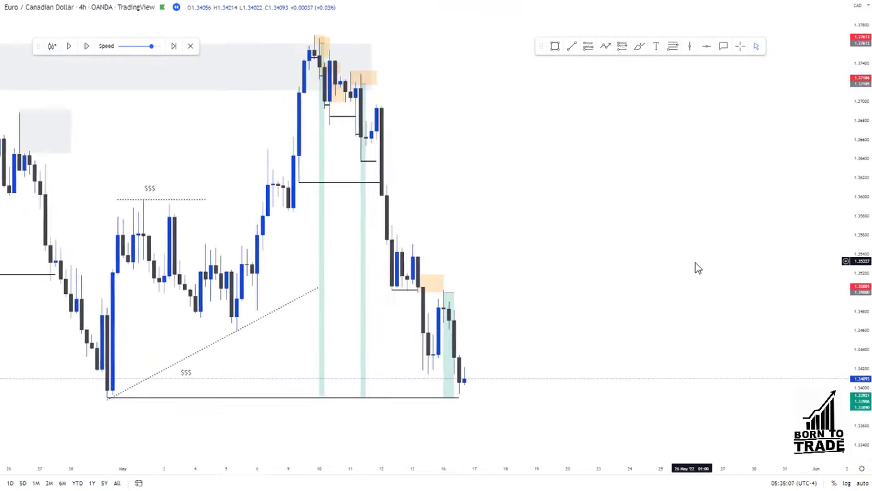
pyautogui.scroll(3, 471, 463)
pyautogui.moveTo(447, 312); pyautogui.dragTo(604, 276)
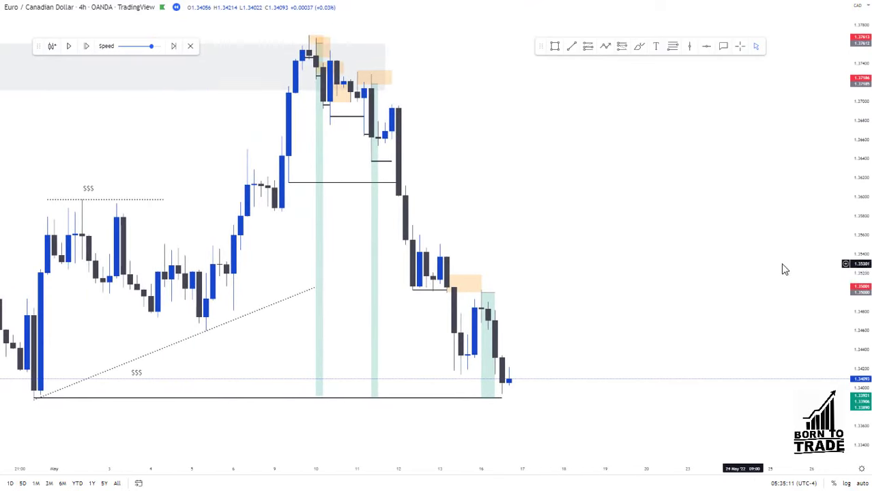
# Step: Review the three short positions on the 4-hour chart, from the grey supply zone and structure breaks down to the long target line
pyautogui.moveTo(864, 217); pyautogui.dragTo(865, 297)
pyautogui.scroll(1, 558, 277)
pyautogui.moveTo(558, 277); pyautogui.dragTo(752, 279)
pyautogui.scroll(-1, 753, 278)
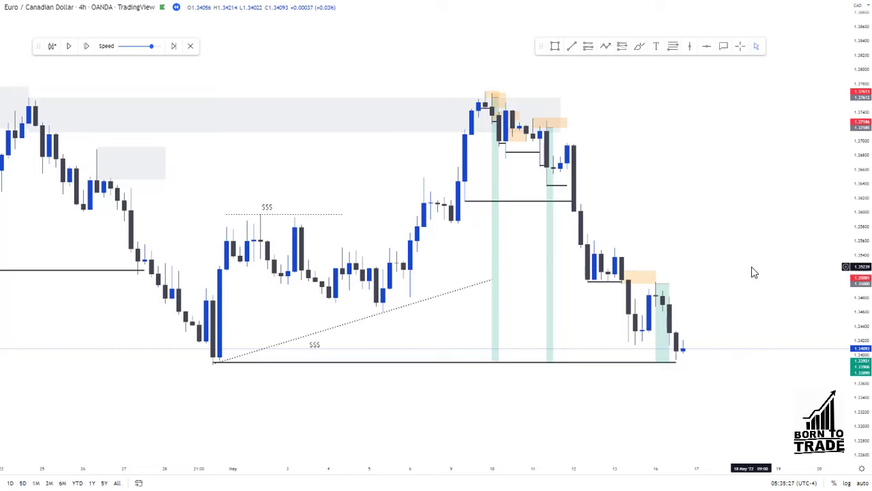
pyautogui.scroll(-2, 753, 273)
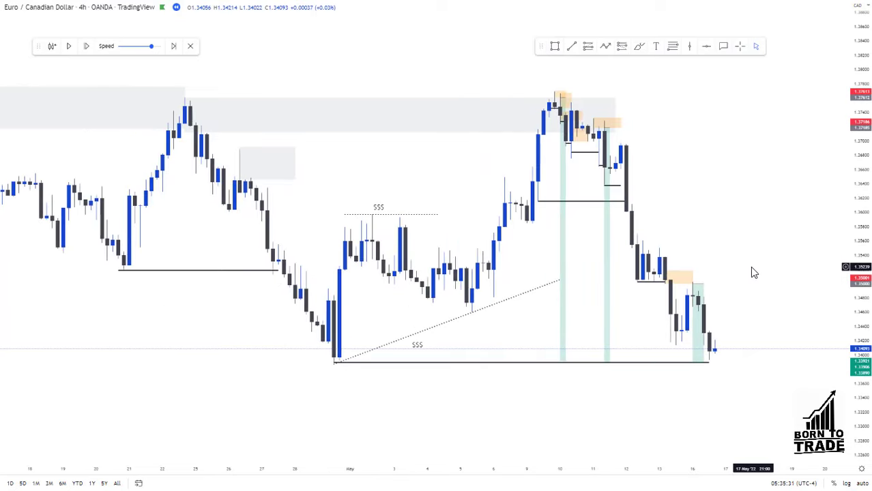
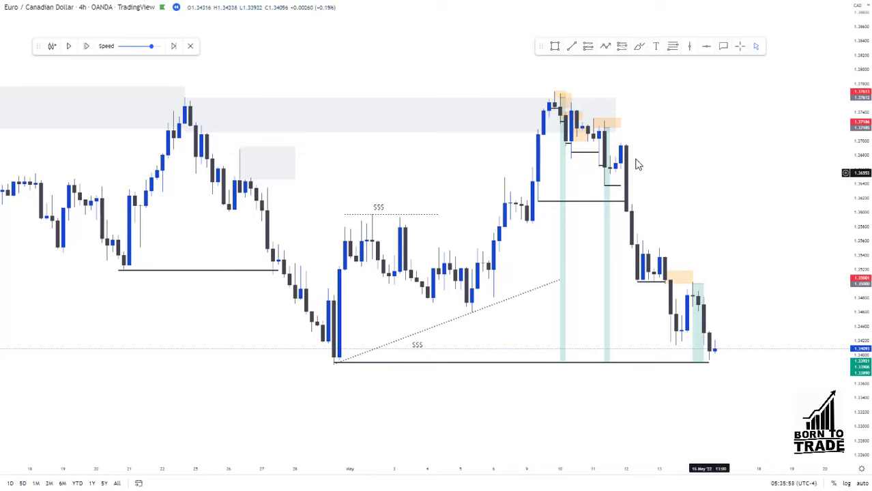
pyautogui.click(295, 165)
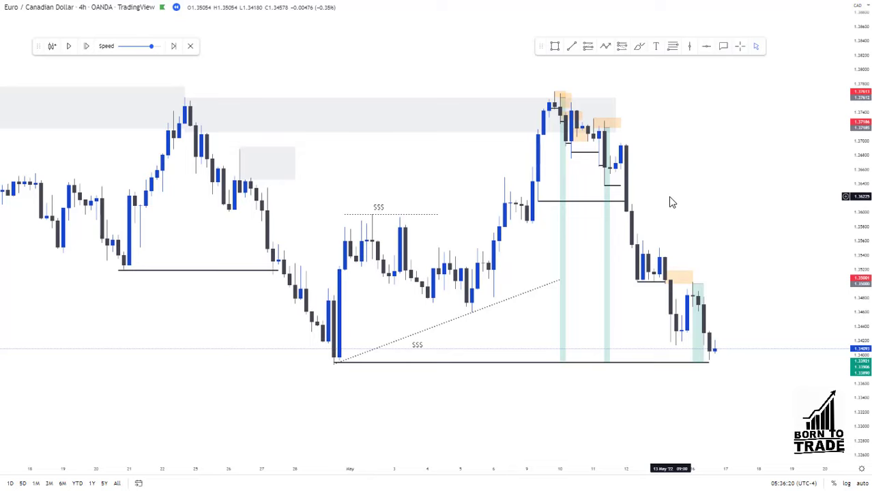
pyautogui.scroll(1, 668, 196)
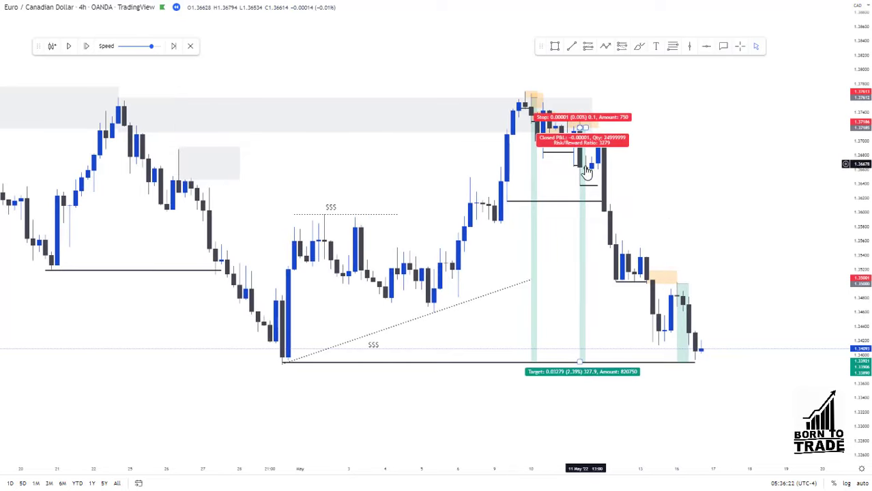
pyautogui.moveTo(686, 329)
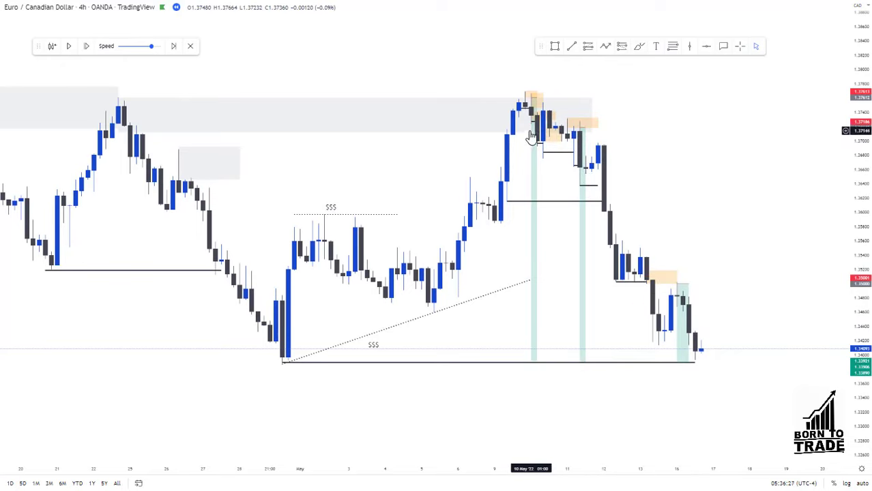
pyautogui.moveTo(532, 139)
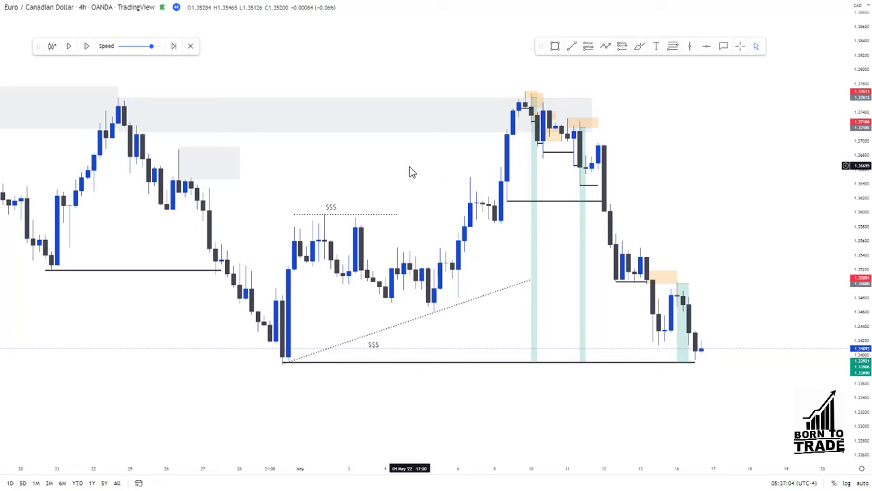
pyautogui.moveTo(409, 166); pyautogui.dragTo(468, 170)
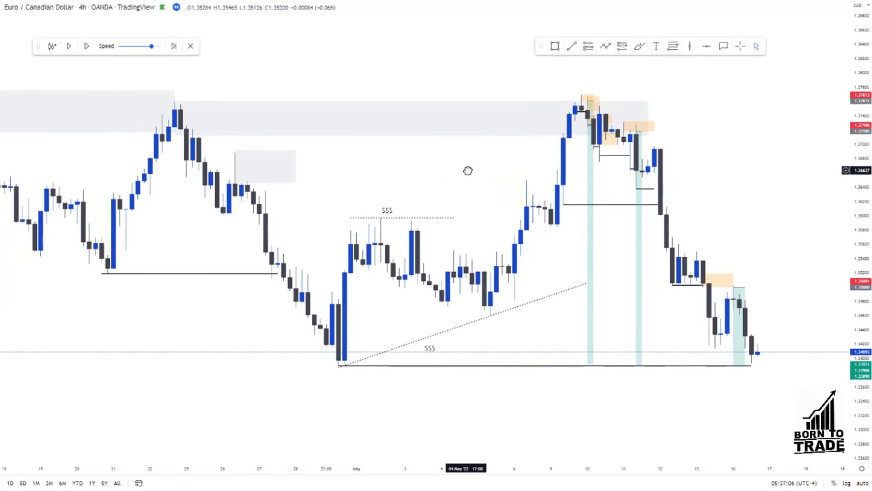